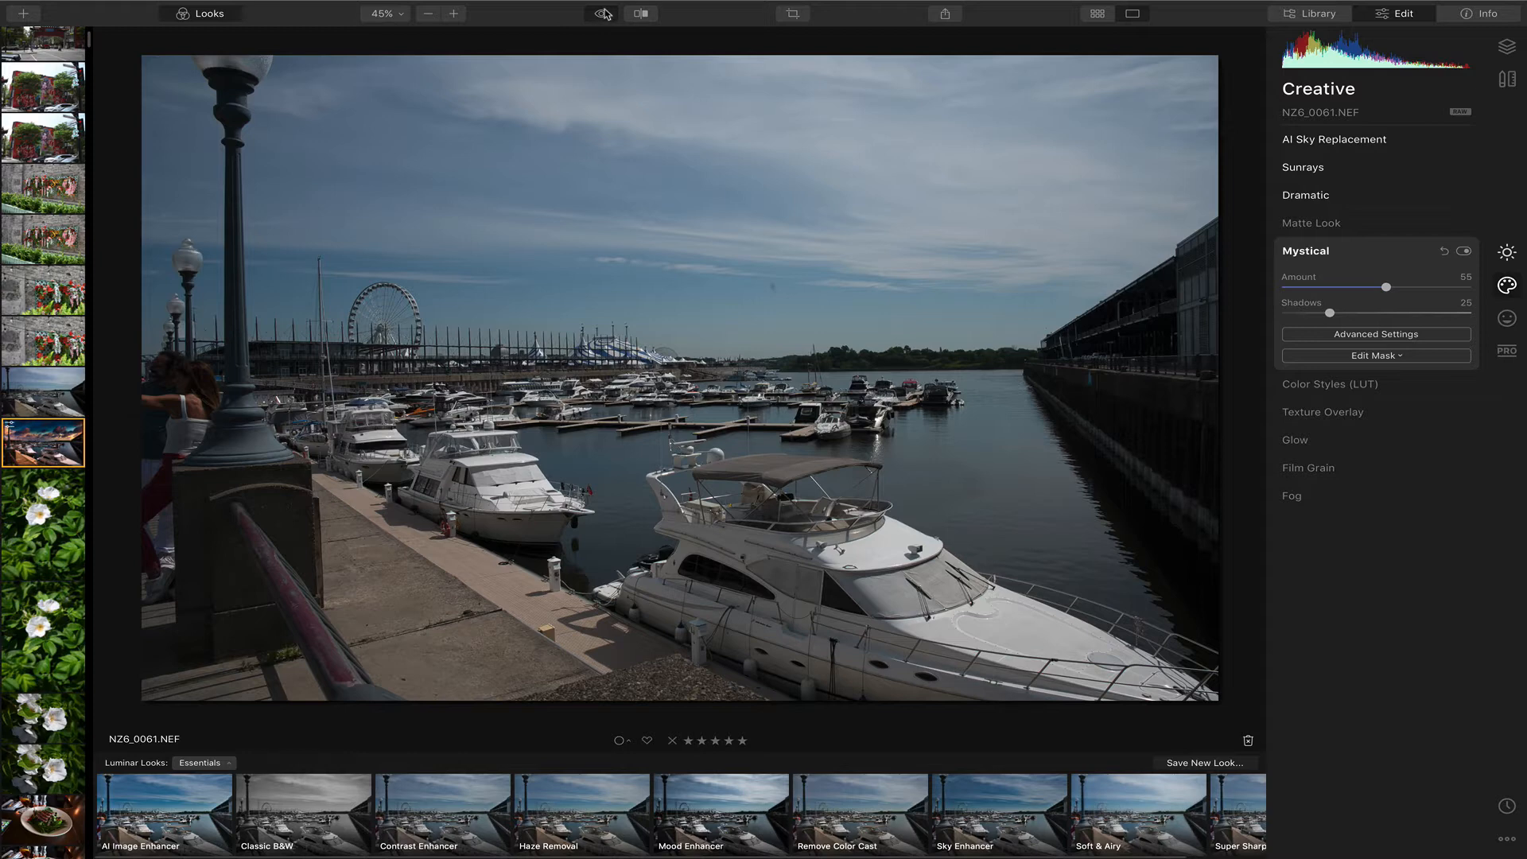
# - Replace the marina photo's sky with Dramatic Sunset 4 after trying Dramatic Sky 2
pyautogui.click(605, 14)
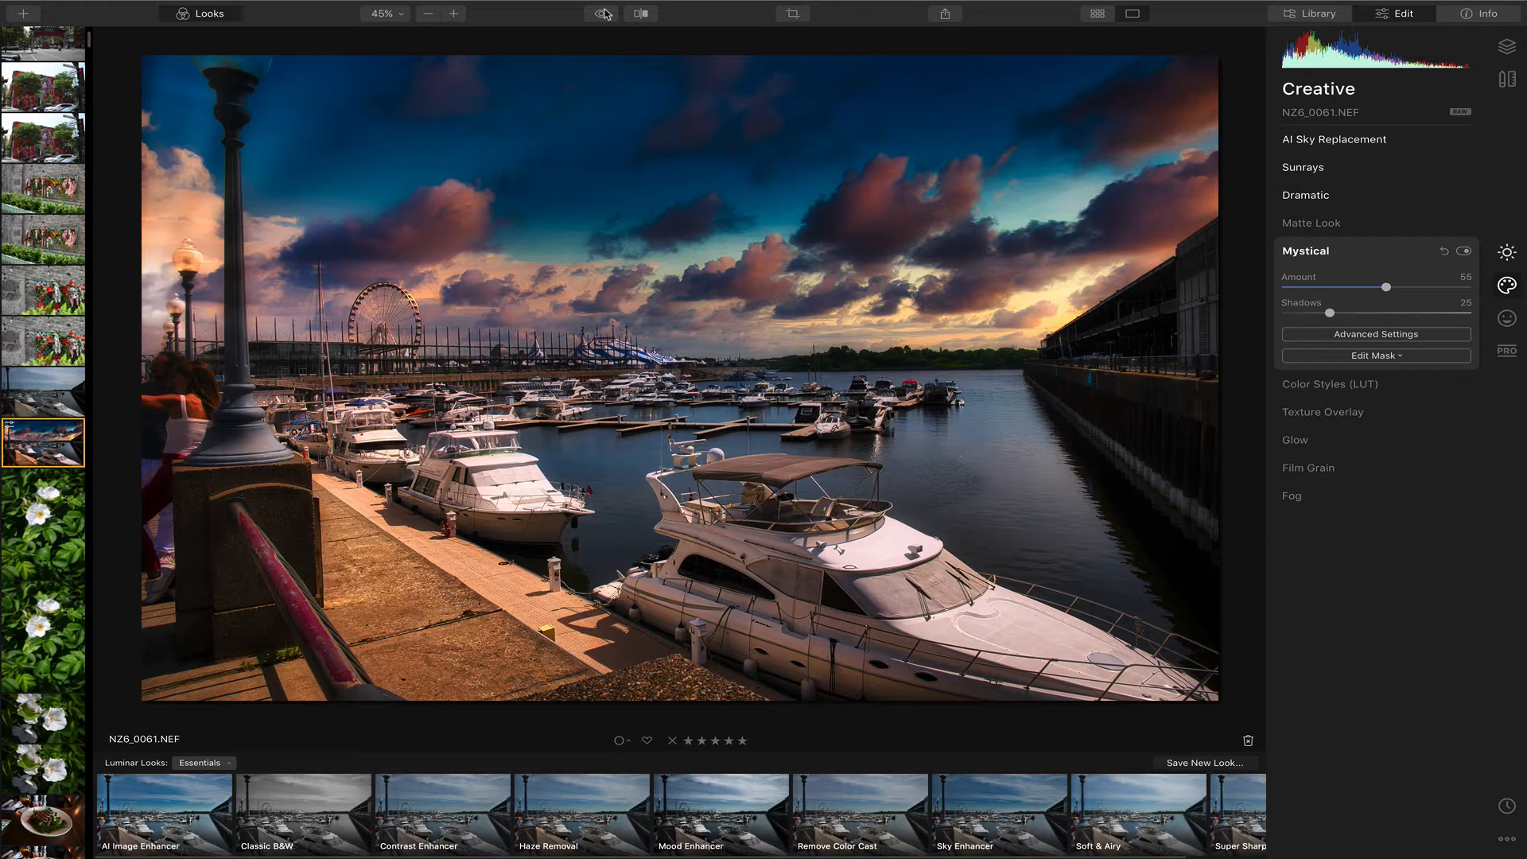
pyautogui.click(1352, 140)
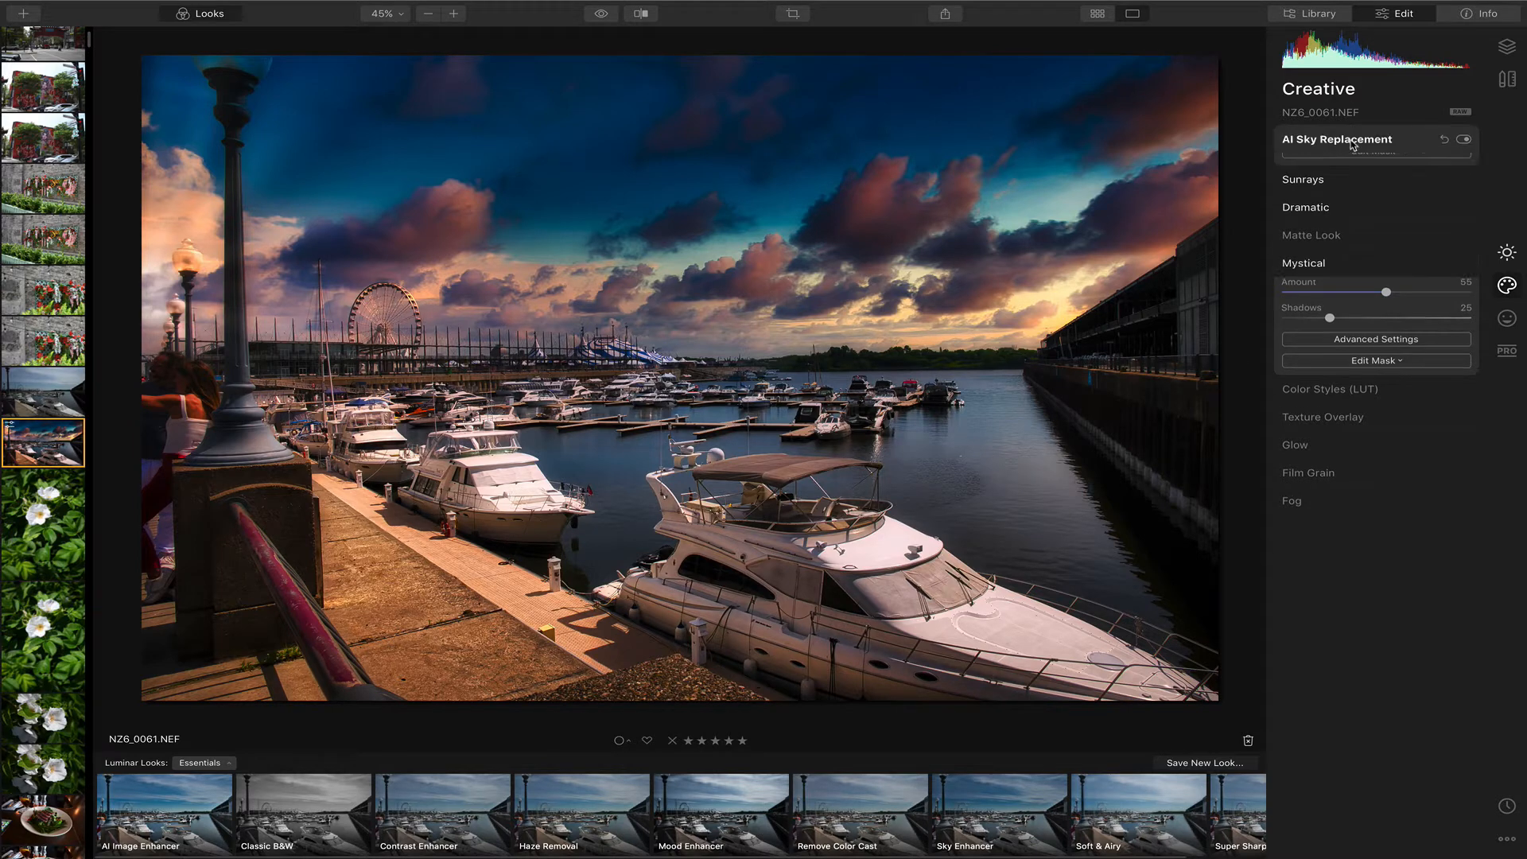
pyautogui.click(1371, 164)
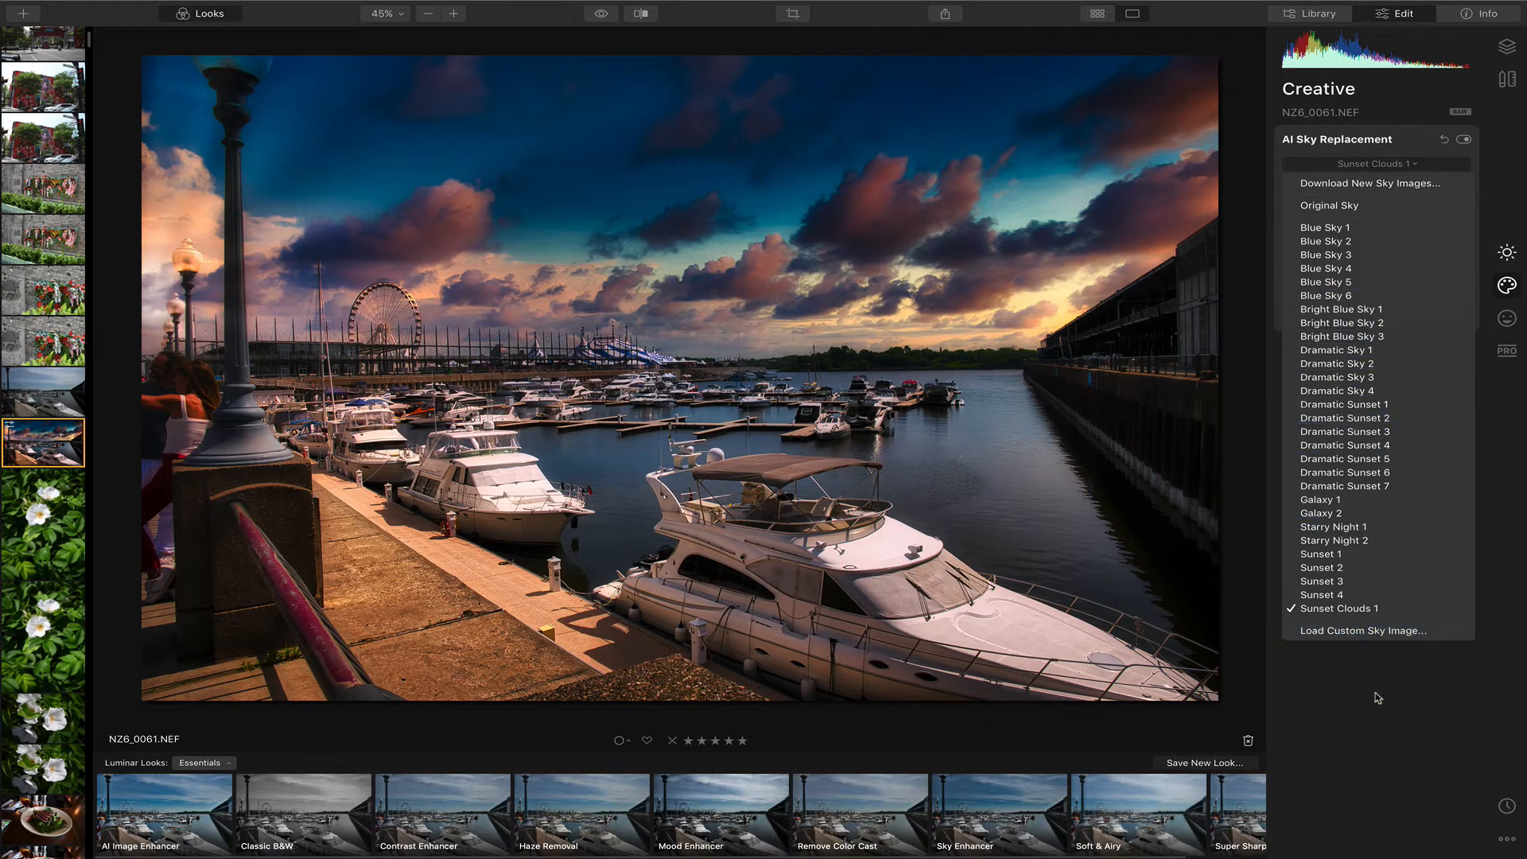
pyautogui.click(1348, 365)
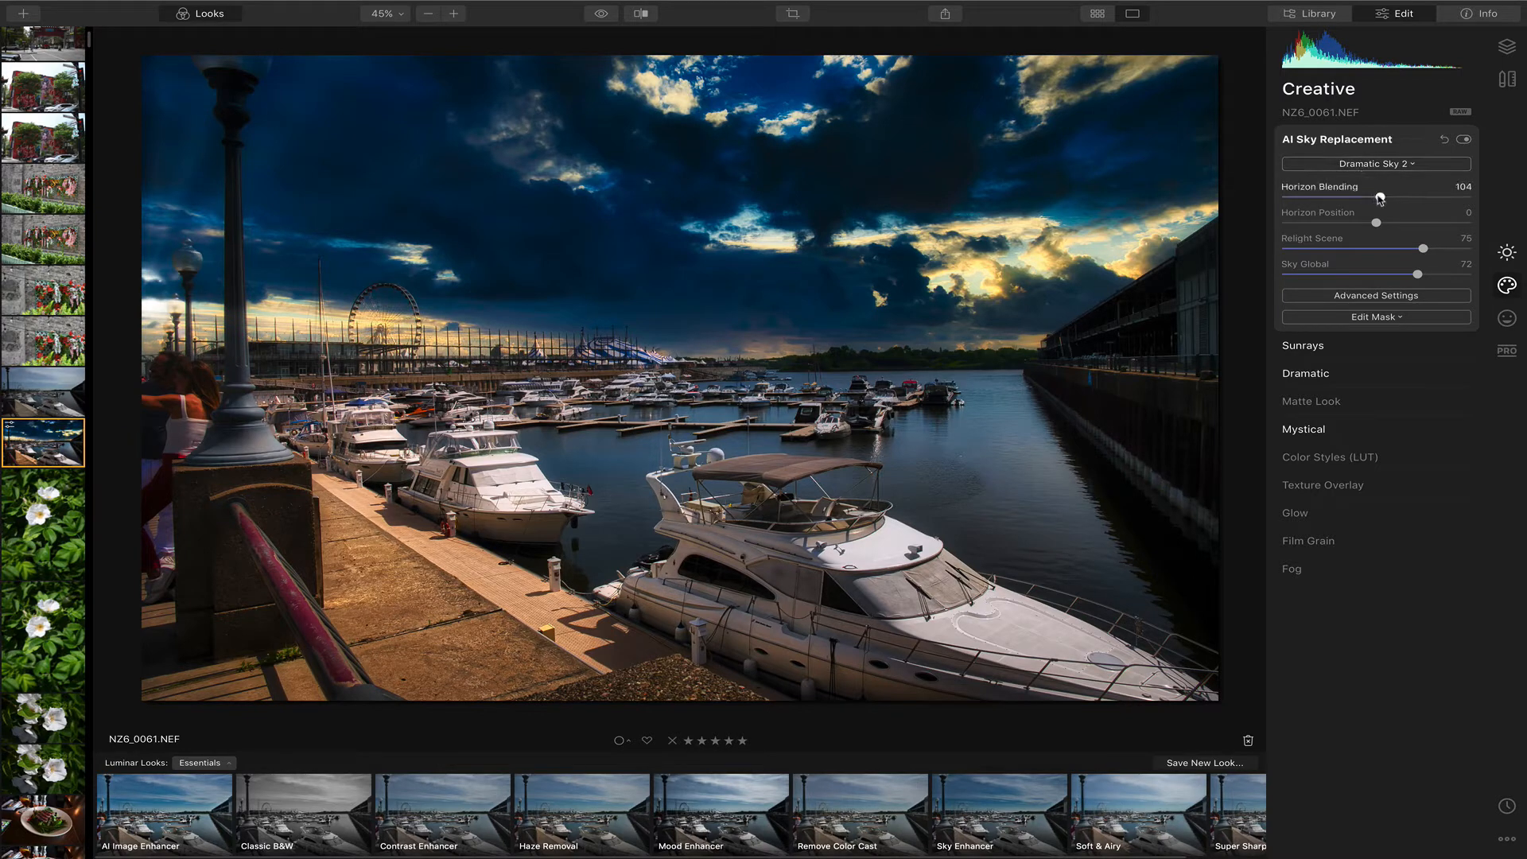
pyautogui.click(1373, 164)
pyautogui.click(1359, 446)
# - Turn off the Sunrays effect on the marina photo
pyautogui.click(1333, 348)
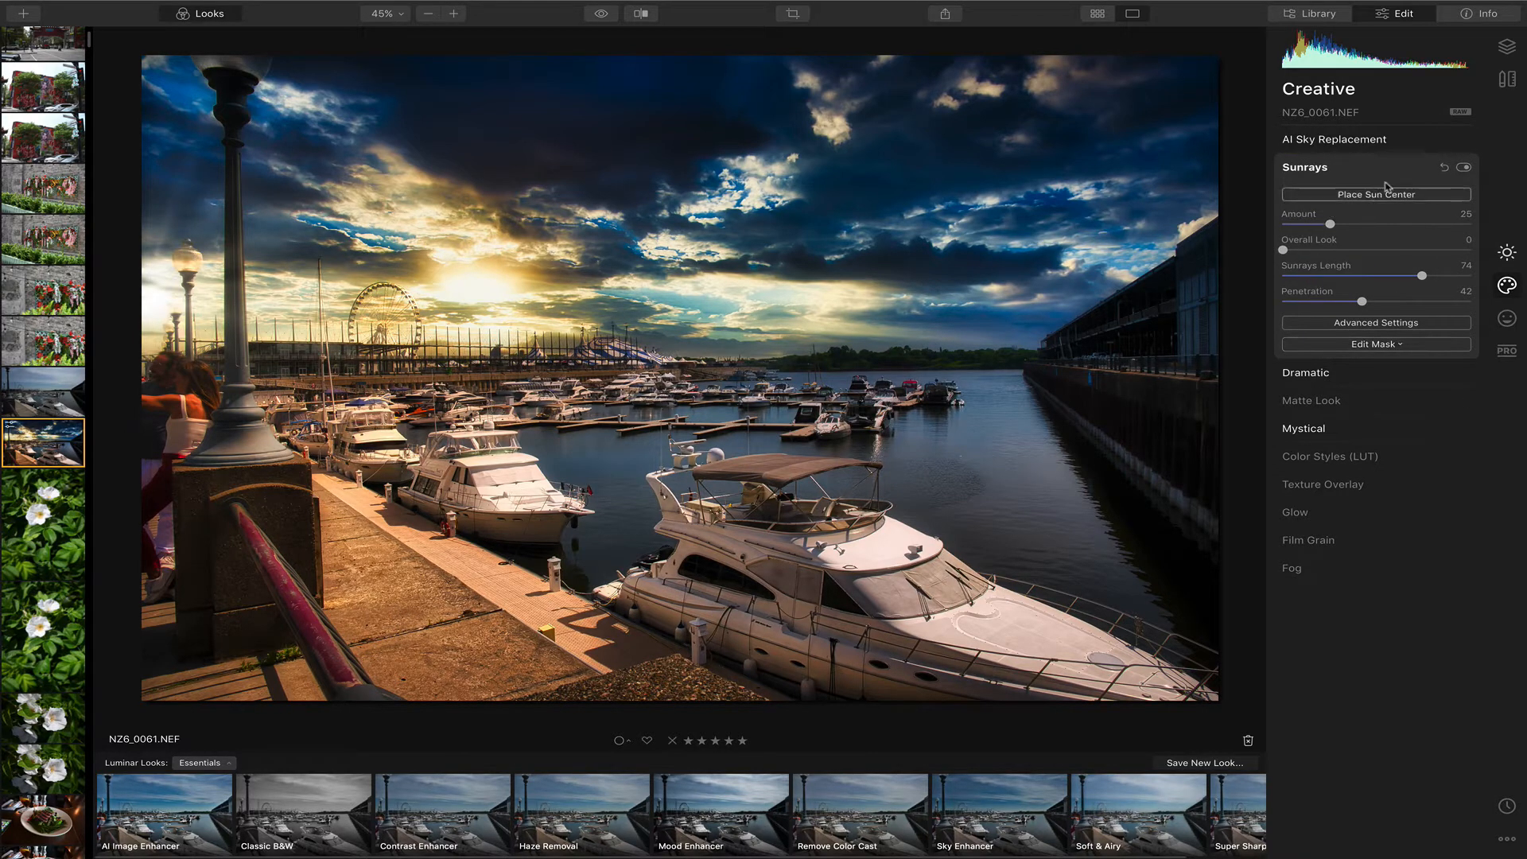
pyautogui.click(1464, 168)
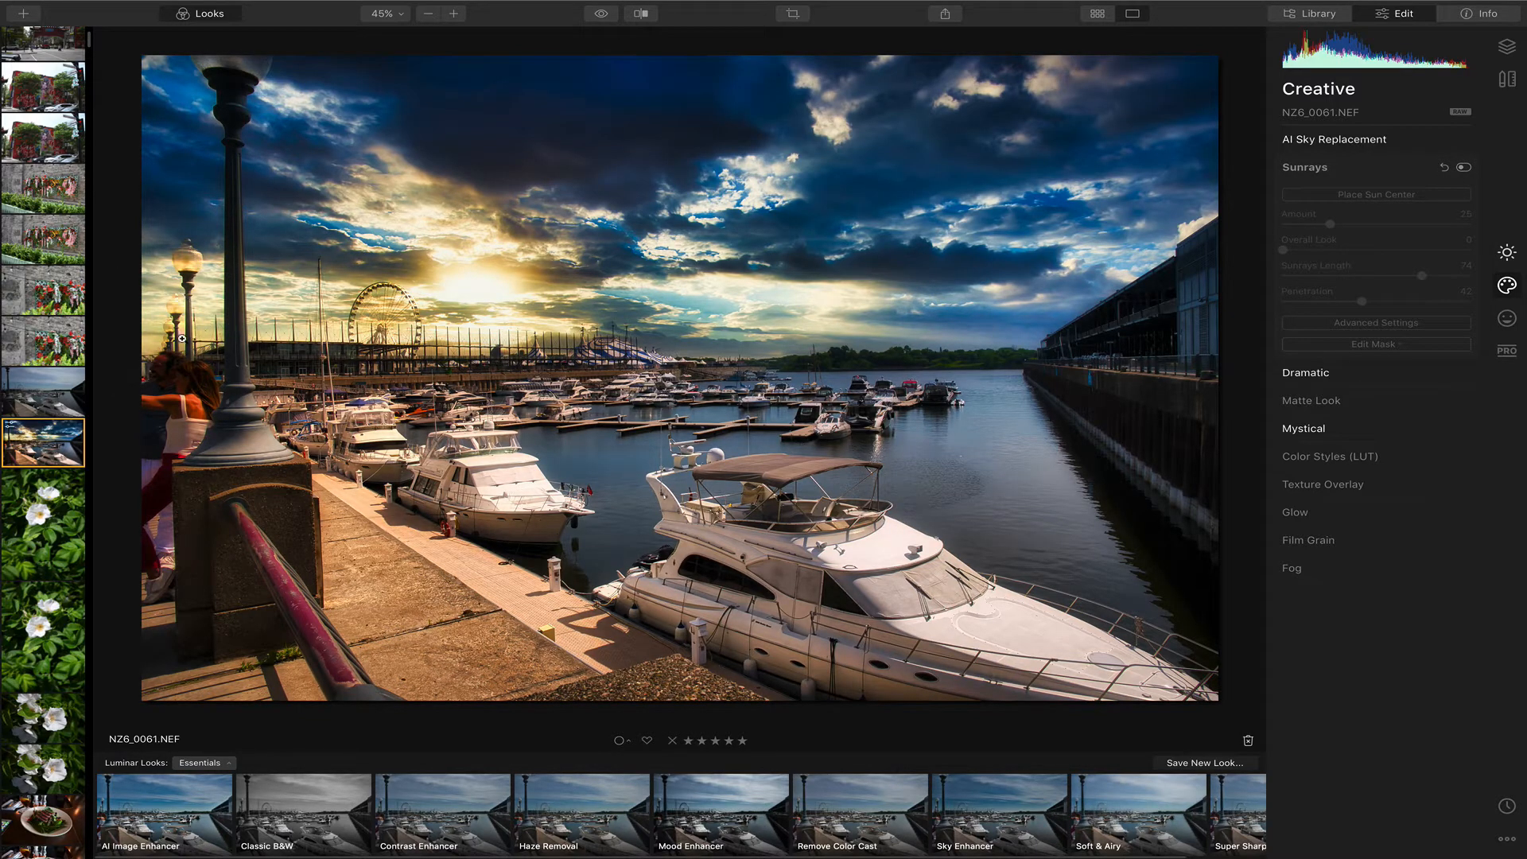
pyautogui.click(1381, 168)
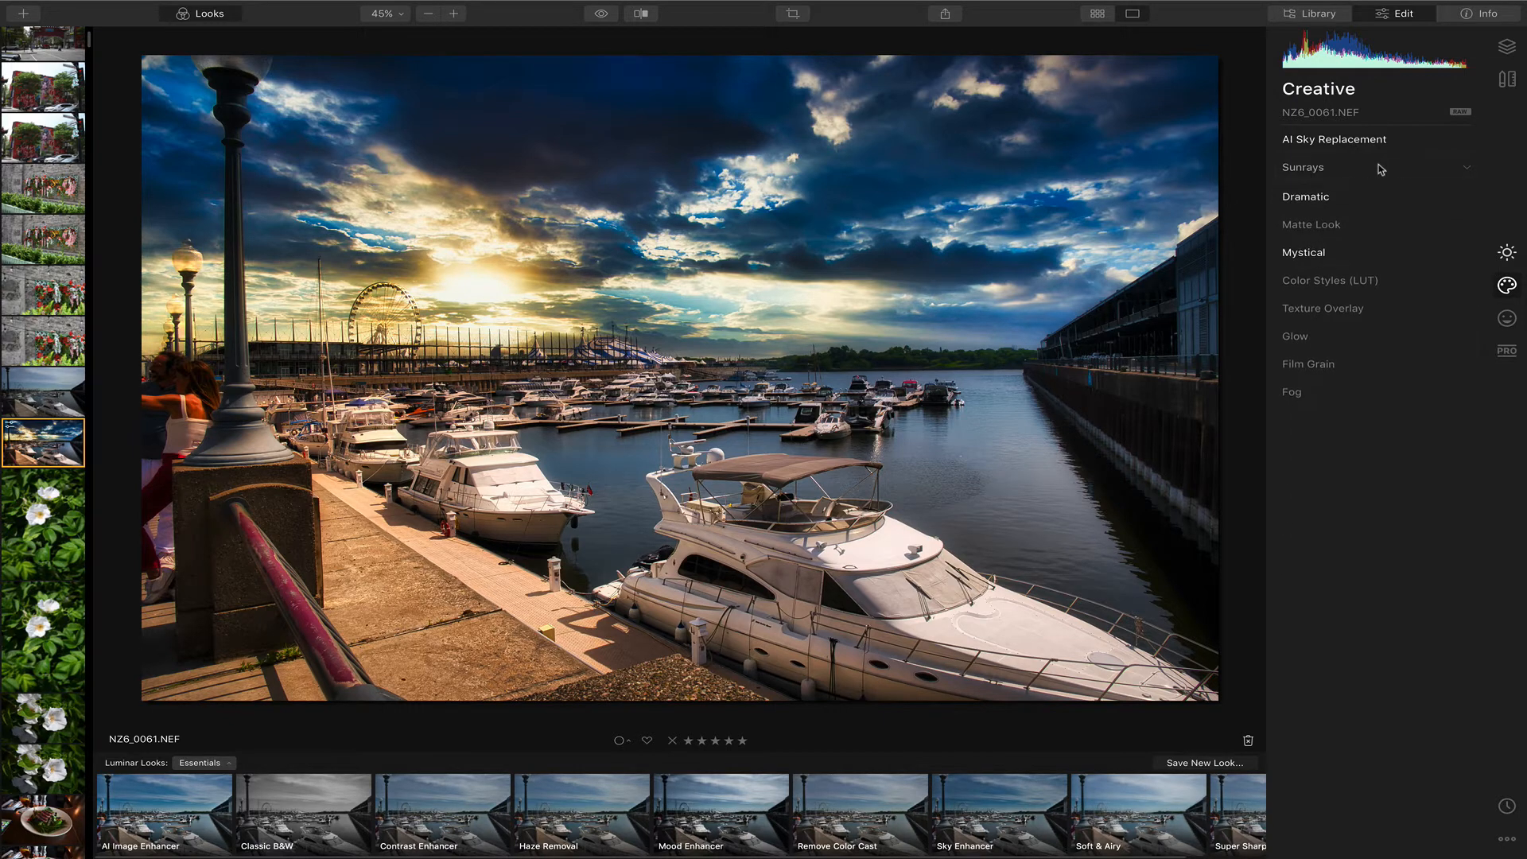
# - Raise the Amount of the Dramatic effect slightly
pyautogui.click(1336, 196)
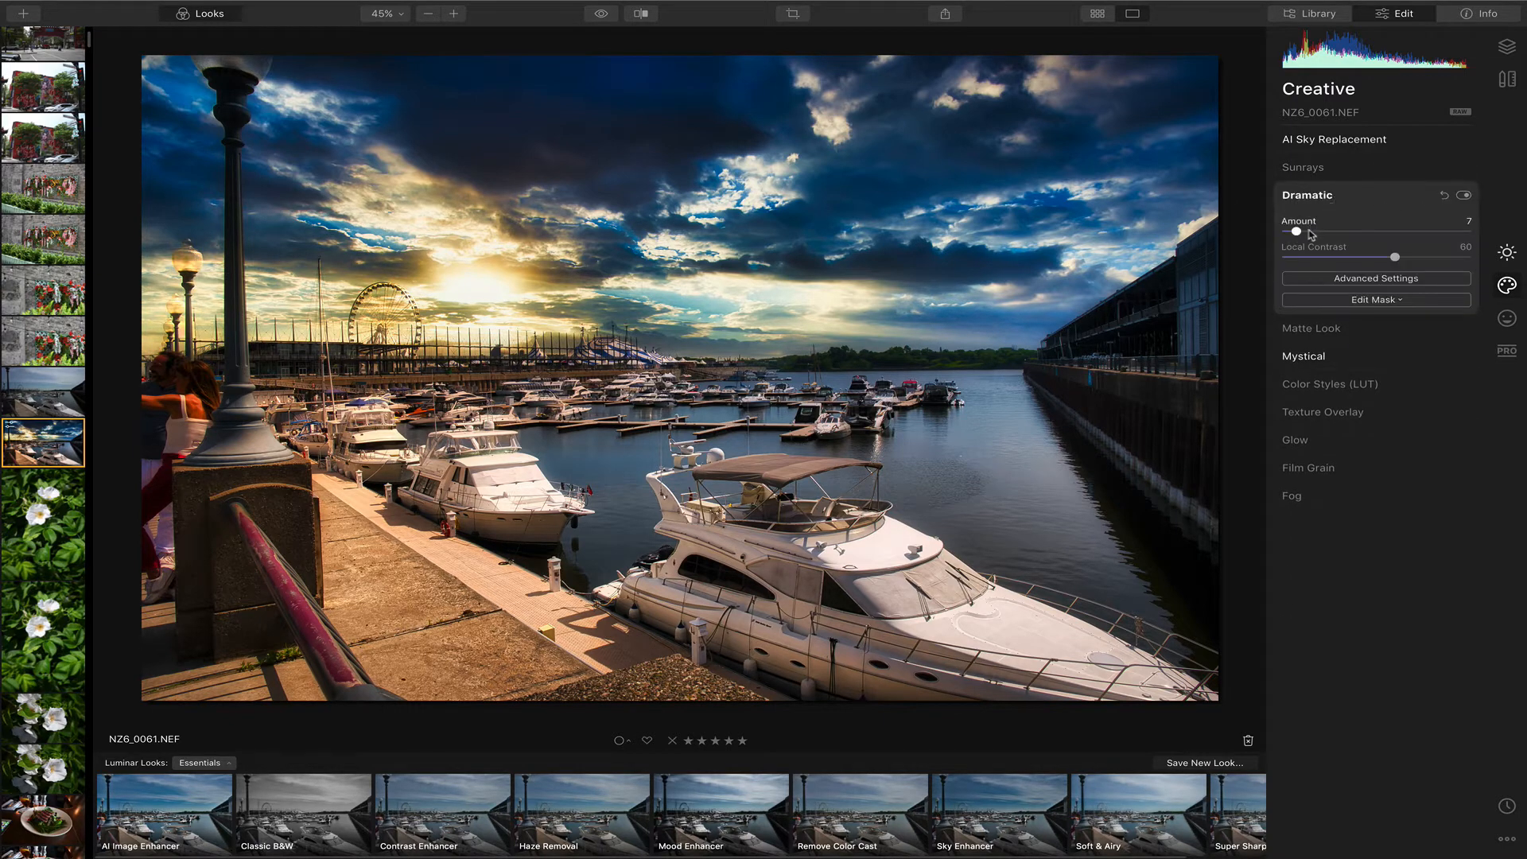
pyautogui.moveTo(1298, 234)
pyautogui.mouseDown()
pyautogui.moveTo(1275, 233)
pyautogui.moveTo(1429, 235)
pyautogui.moveTo(1300, 236)
pyautogui.mouseUp()
pyautogui.click(1332, 196)
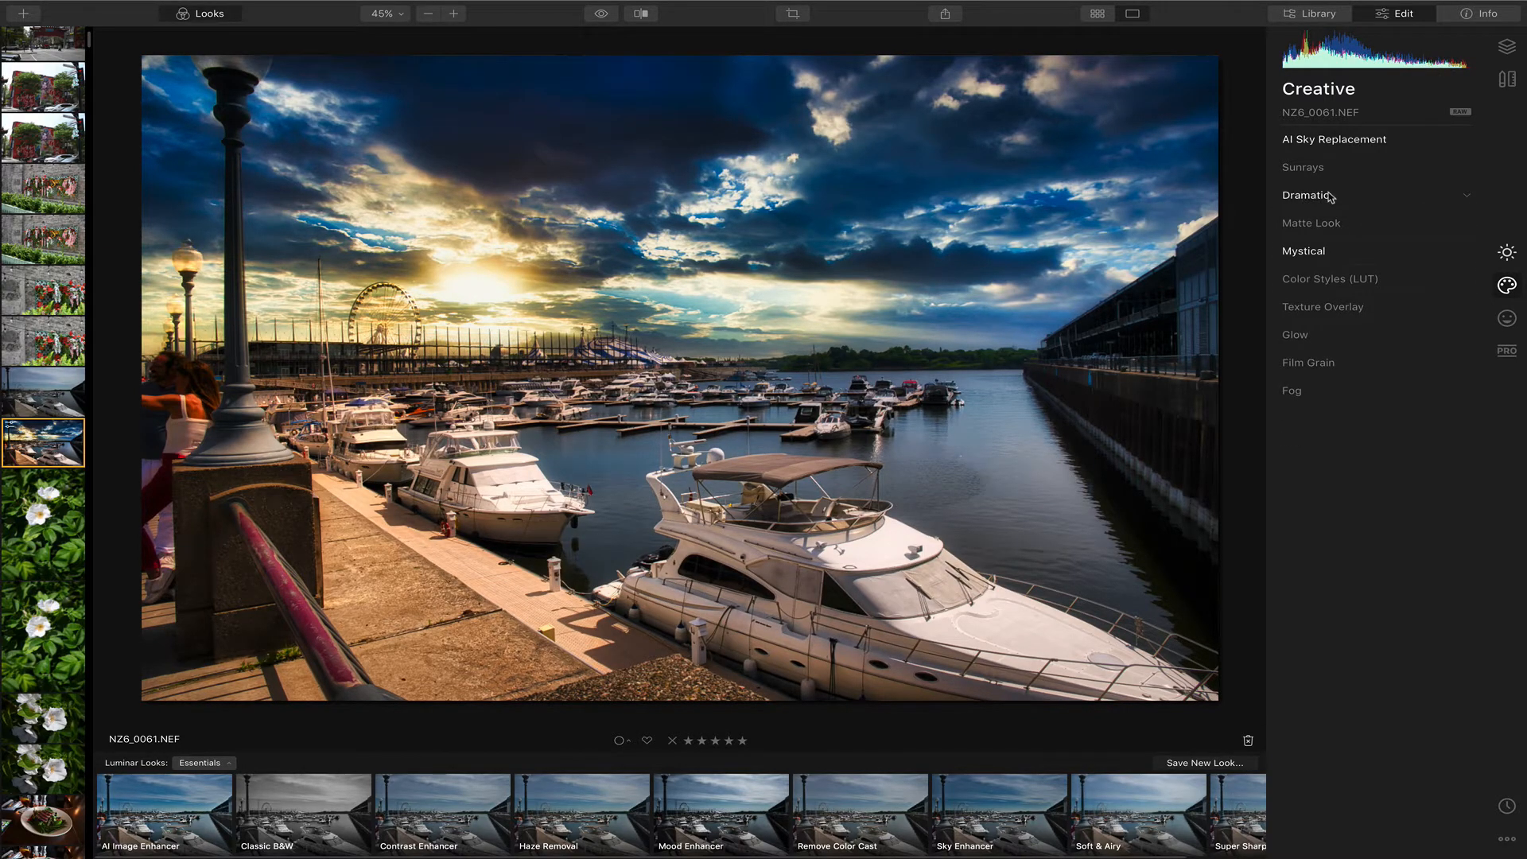
# - Compare the marina photo with and without the Mystical effect, leaving the effect switched on
pyautogui.click(1335, 253)
pyautogui.click(1462, 252)
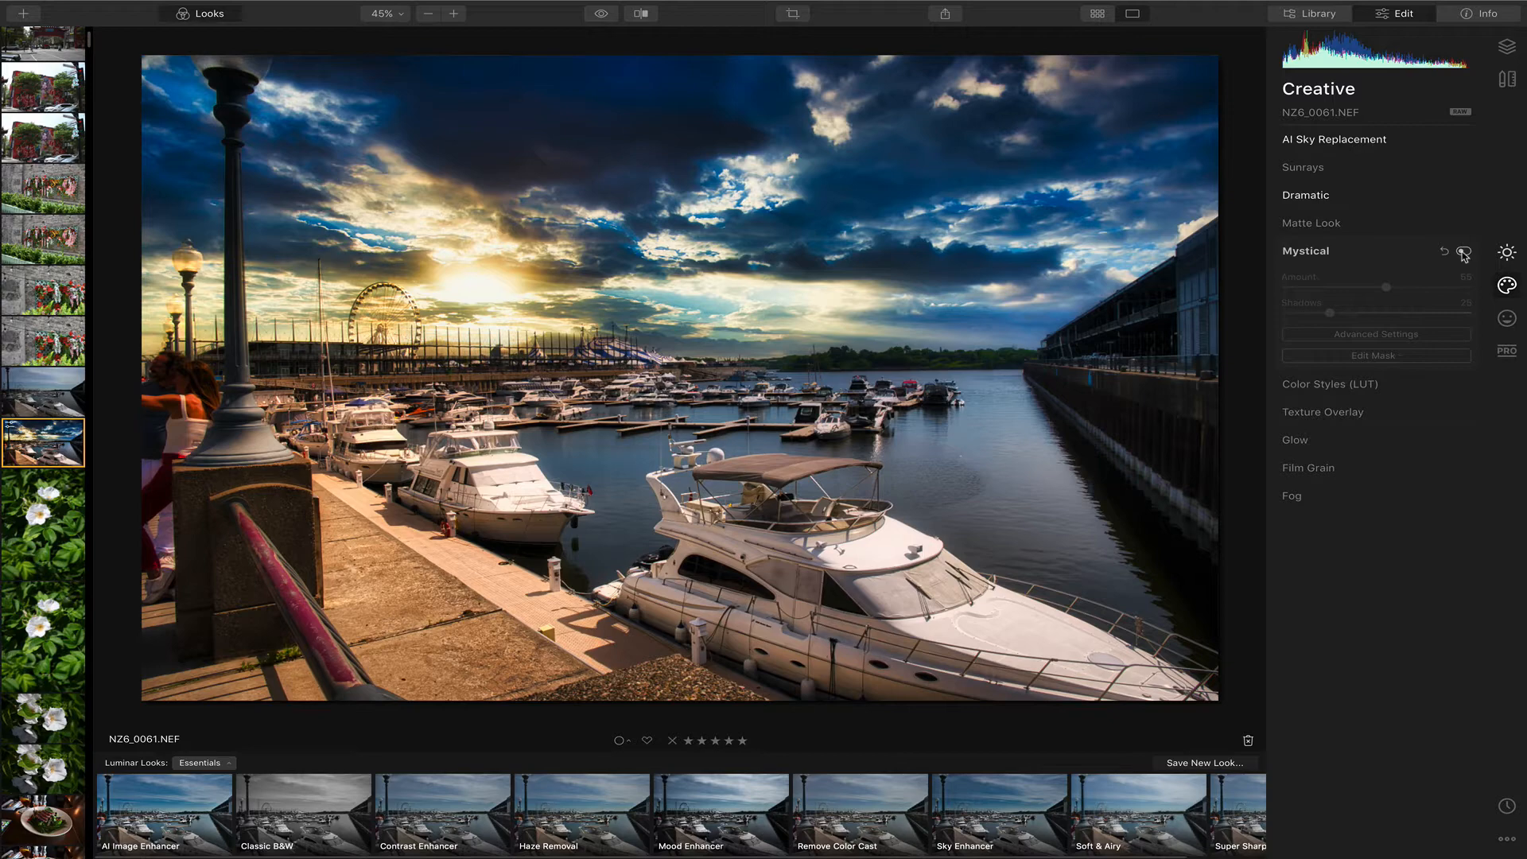
pyautogui.click(1463, 253)
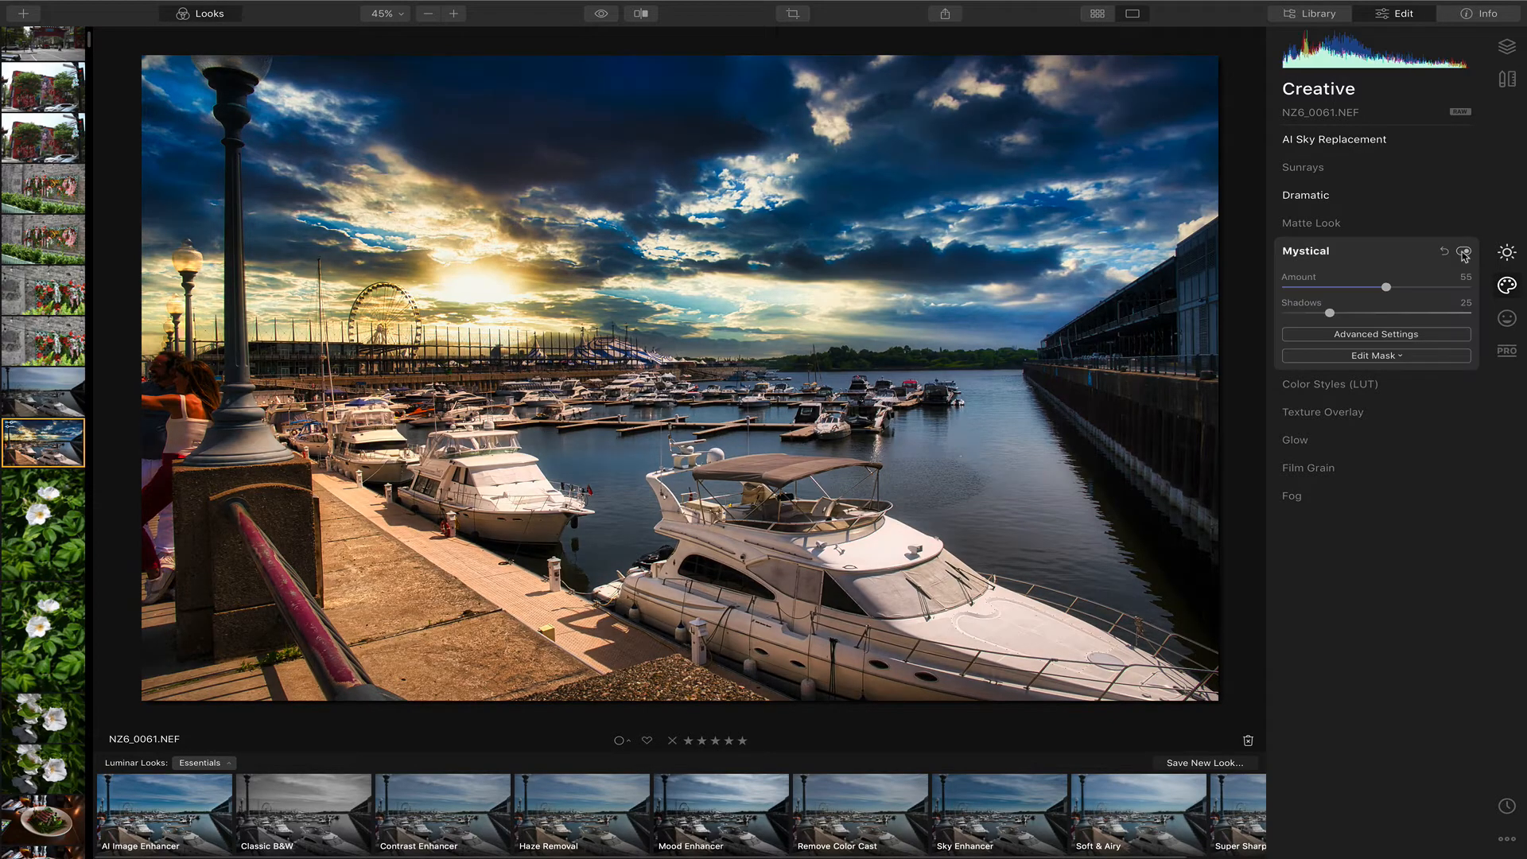
pyautogui.click(1463, 253)
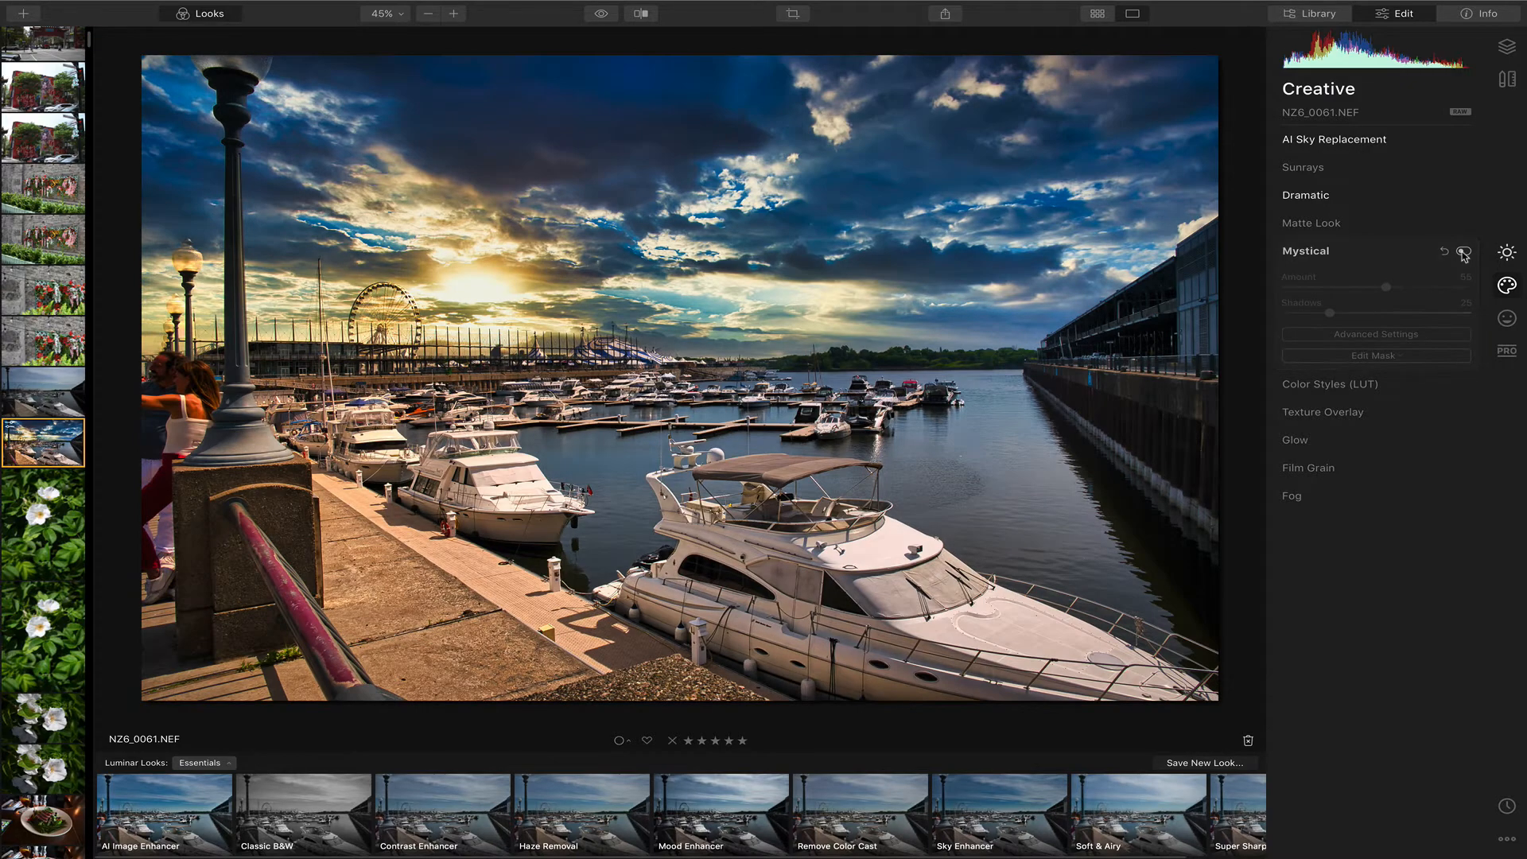
pyautogui.click(1463, 253)
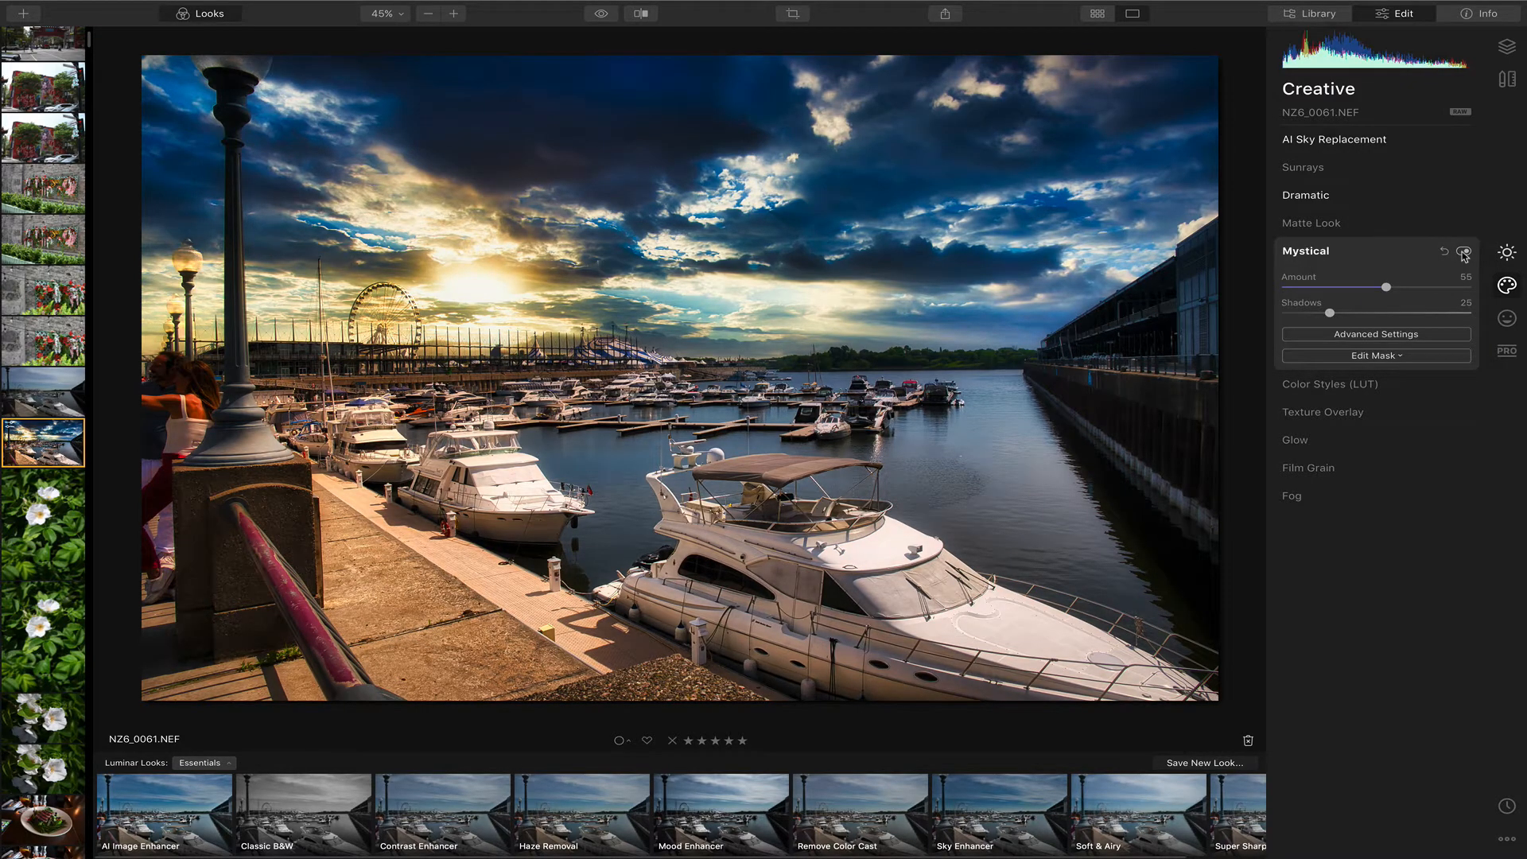
# - Test the Glow effect with the Soft Focus Bright type and return its Amount to 0
pyautogui.click(1468, 438)
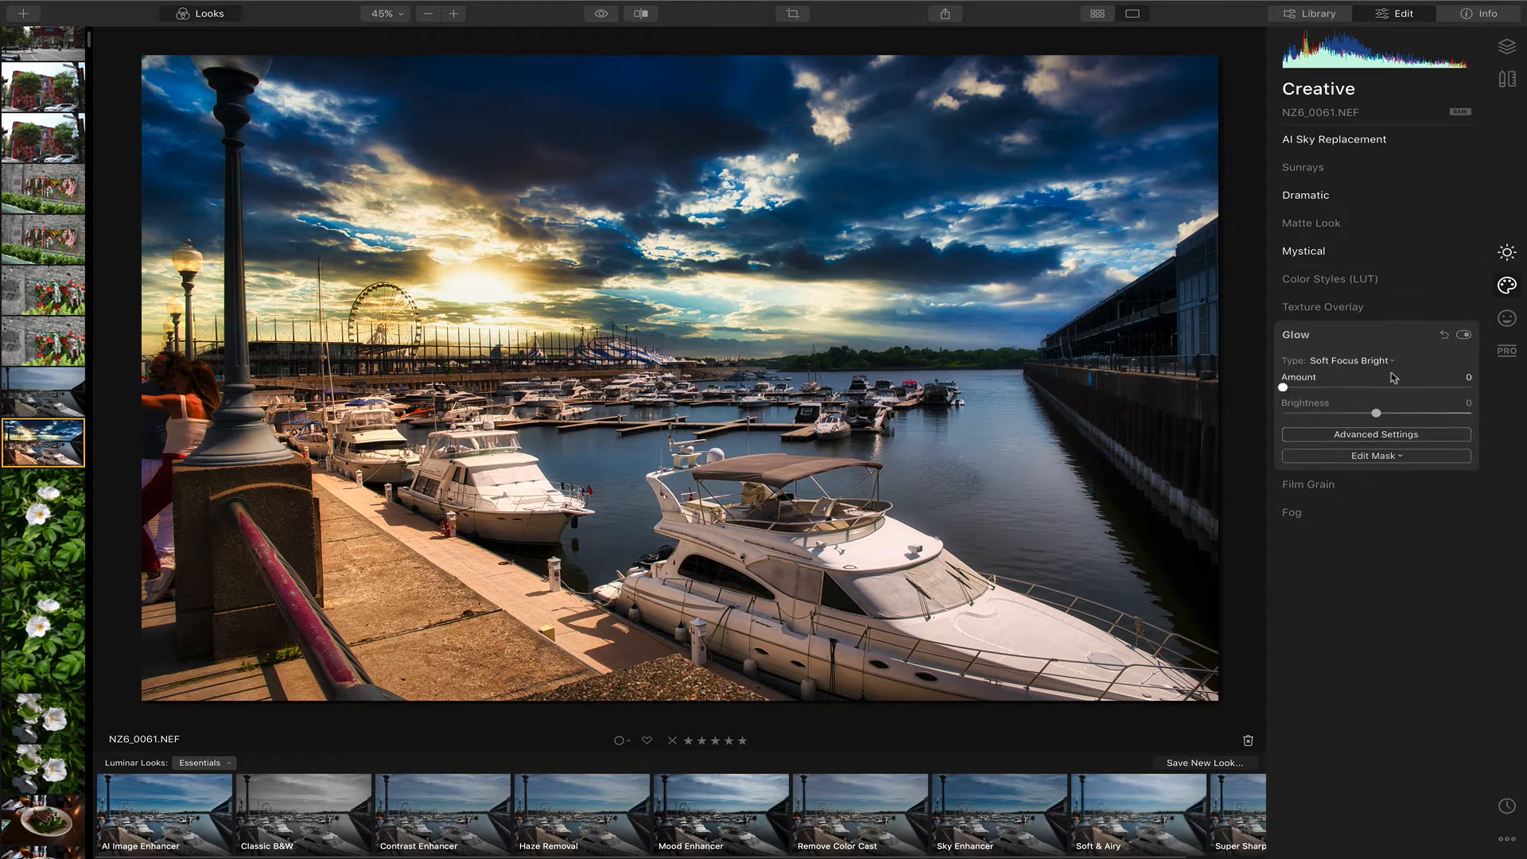
pyautogui.click(1422, 339)
pyautogui.click(1424, 340)
pyautogui.click(1464, 337)
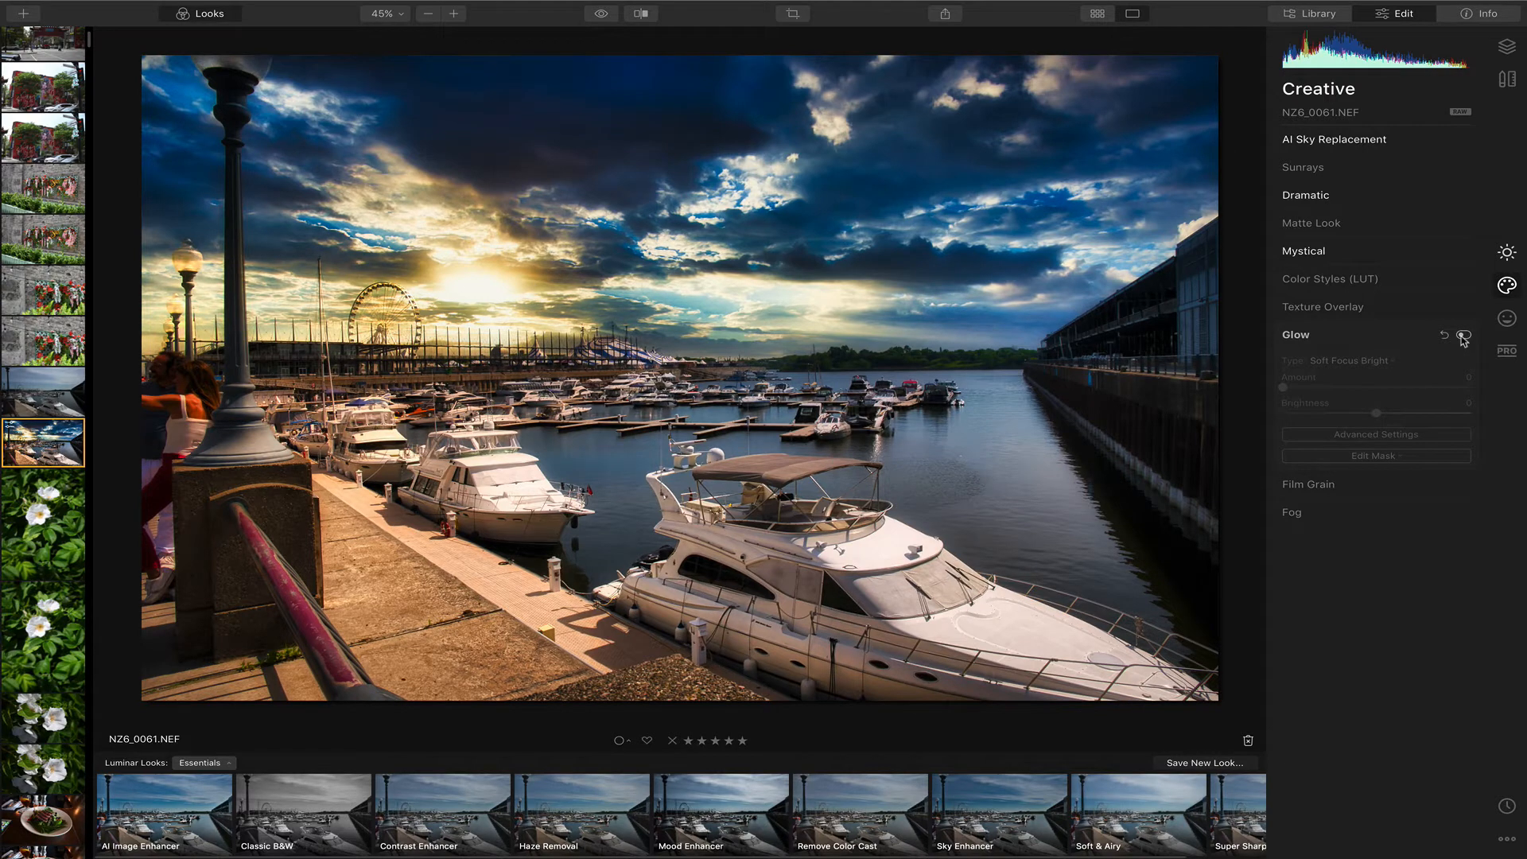
pyautogui.click(1464, 337)
pyautogui.moveTo(1284, 387)
pyautogui.mouseDown()
pyautogui.moveTo(1368, 389)
pyautogui.moveTo(1255, 389)
pyautogui.mouseUp()
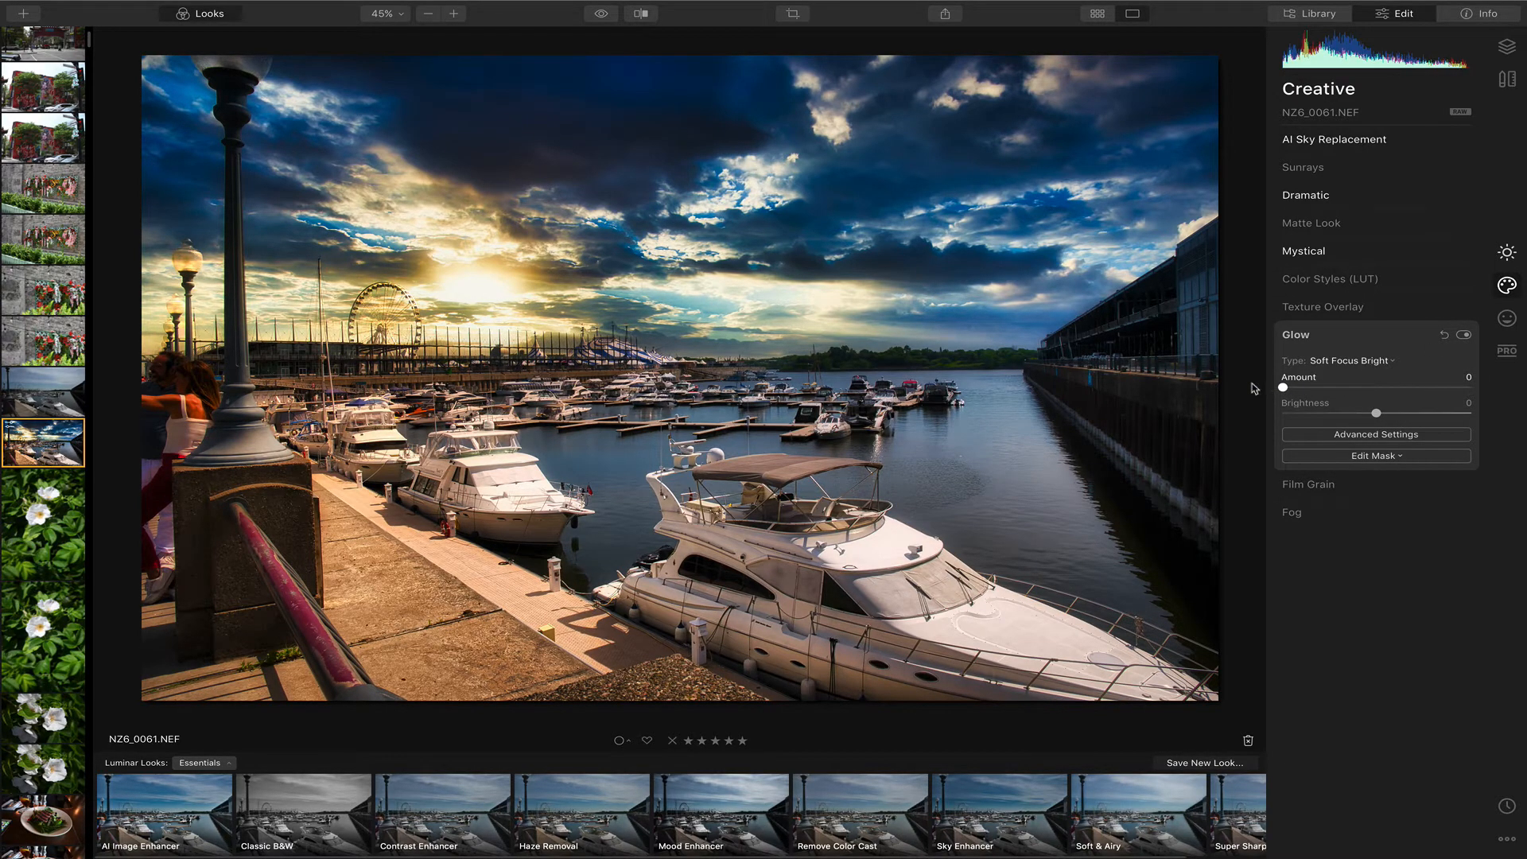
pyautogui.click(1297, 340)
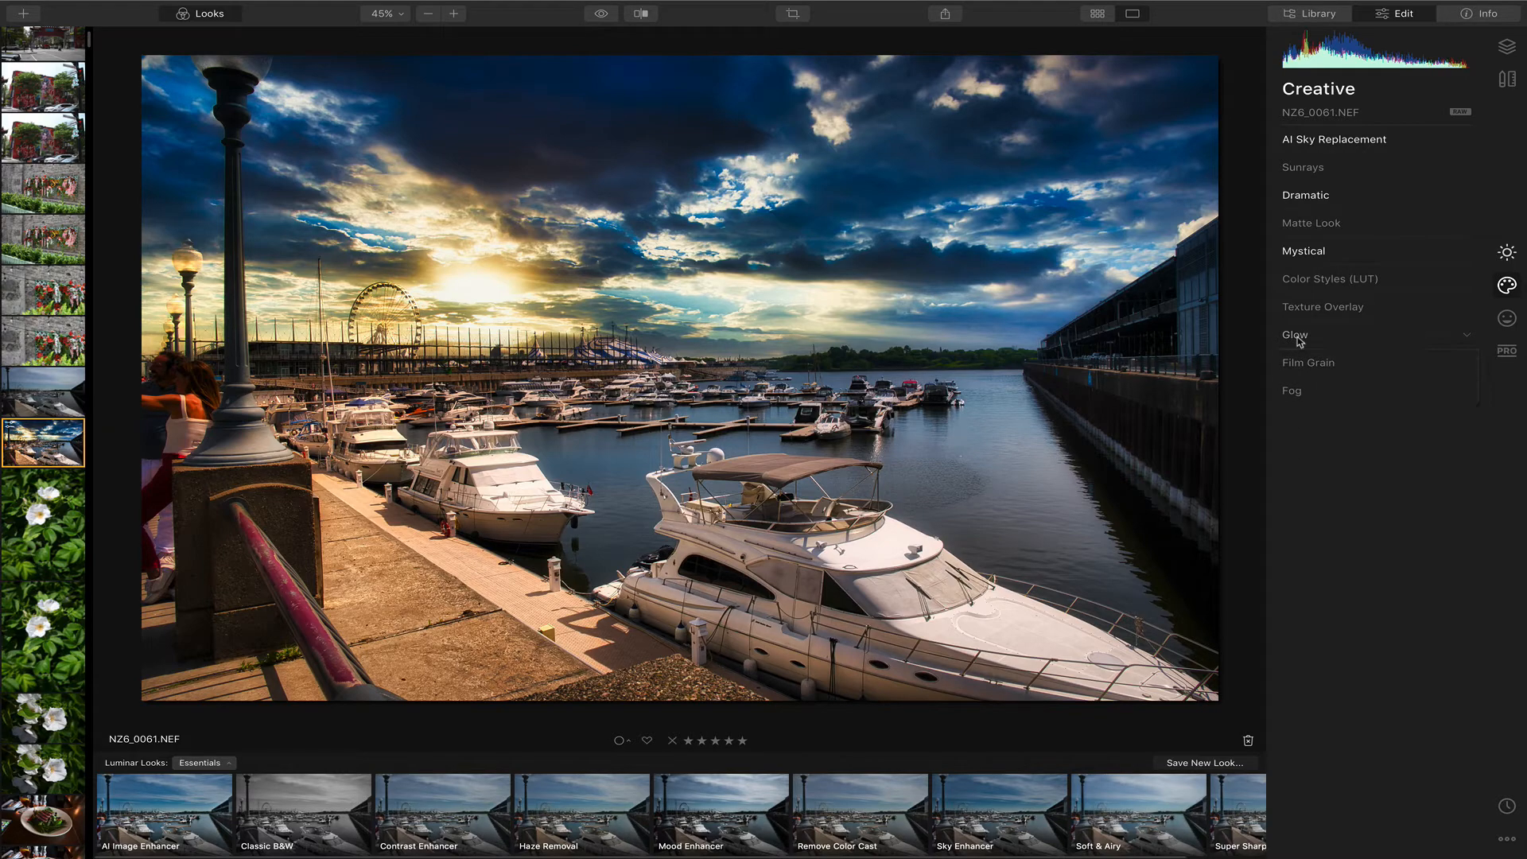
pyautogui.click(1325, 367)
pyautogui.click(1326, 368)
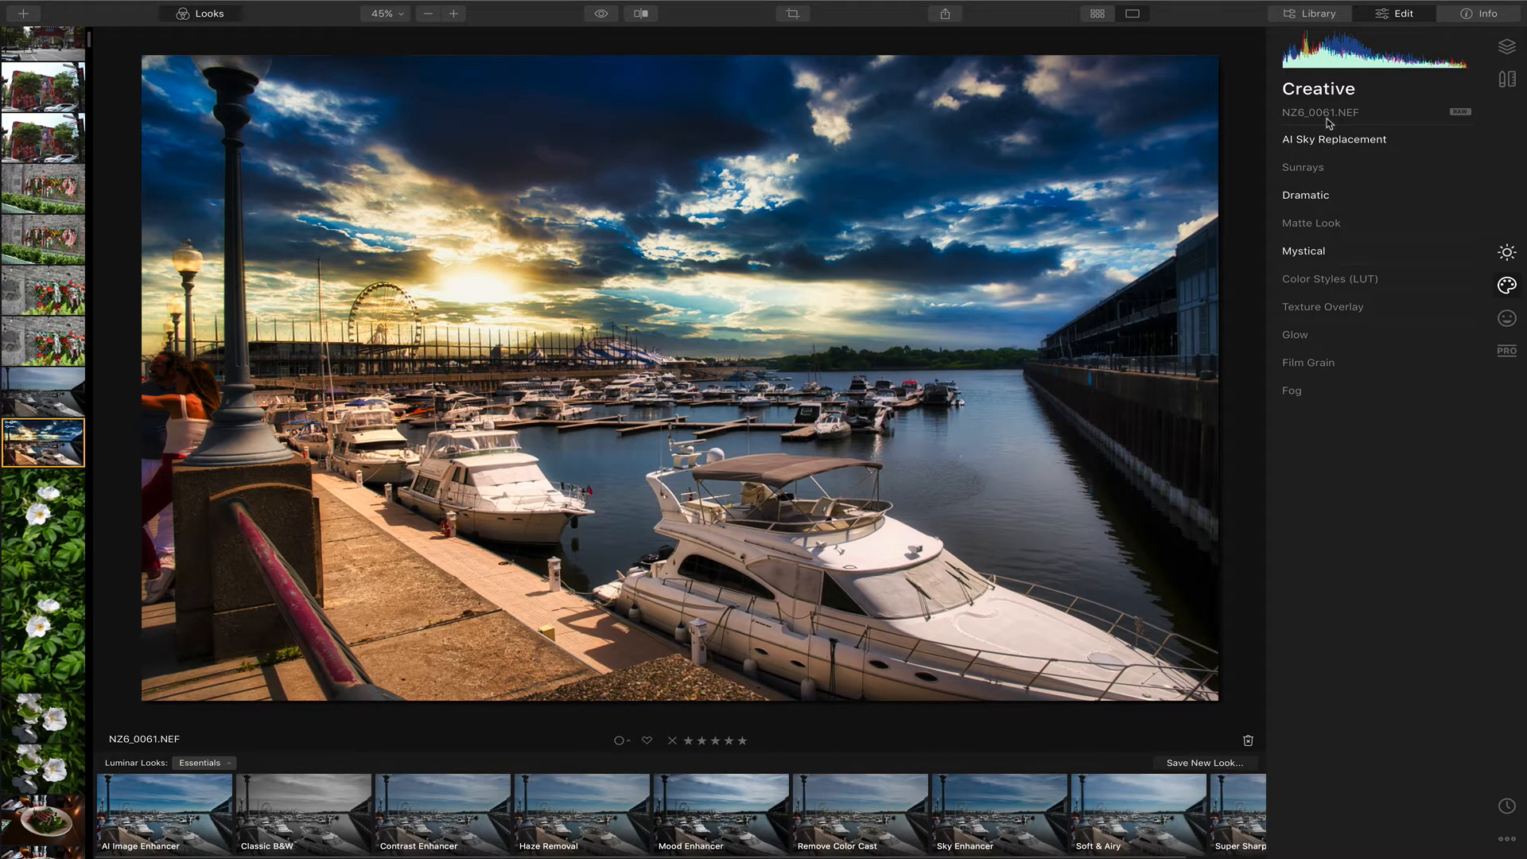
# - Compare the edit with the unedited photo and restore the Original Sky in AI Sky Replacement
pyautogui.click(601, 15)
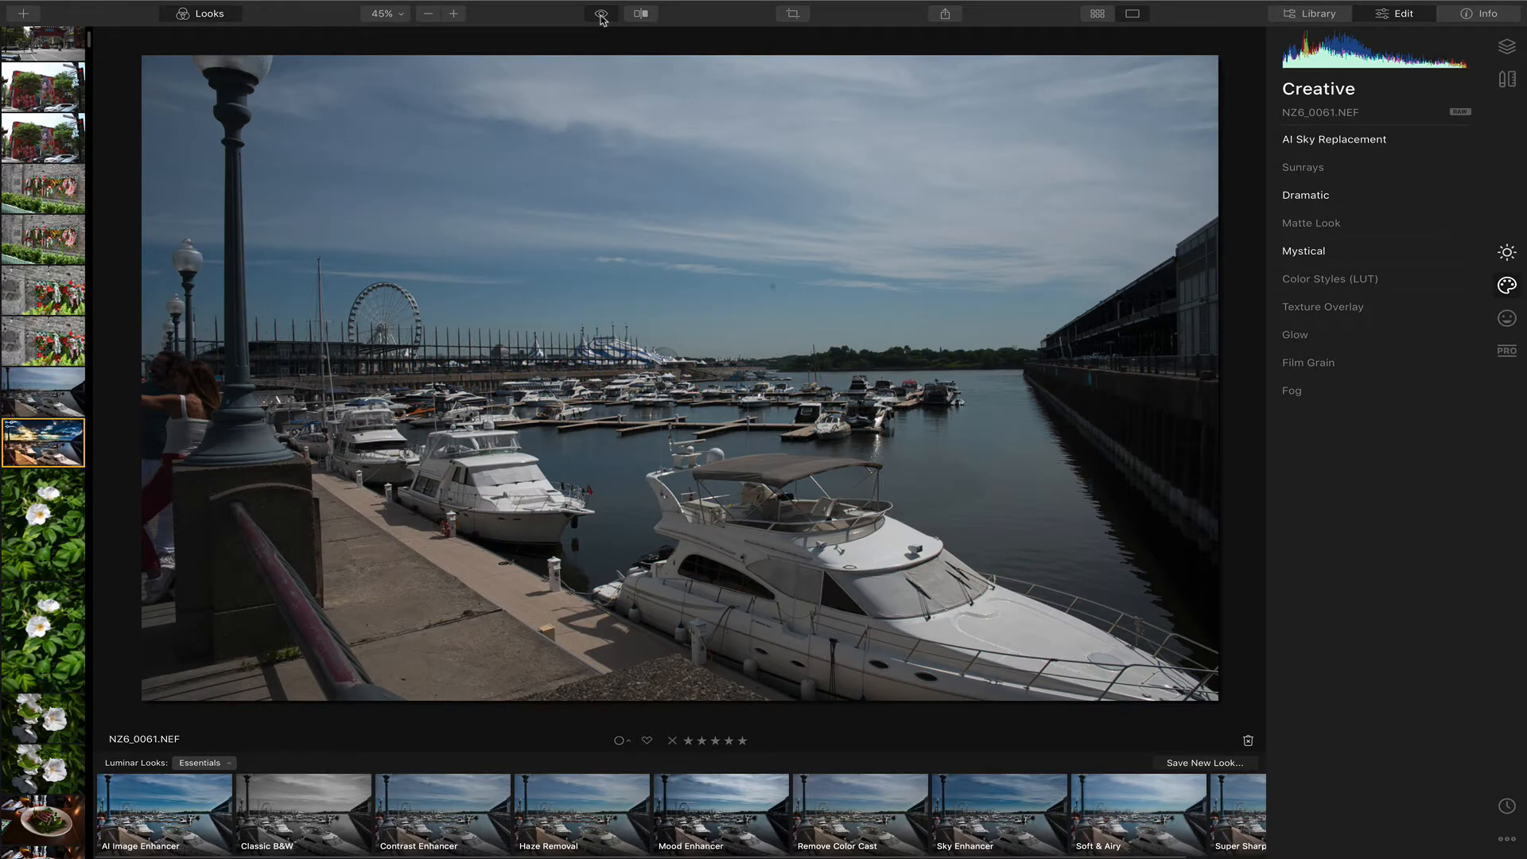
pyautogui.click(602, 15)
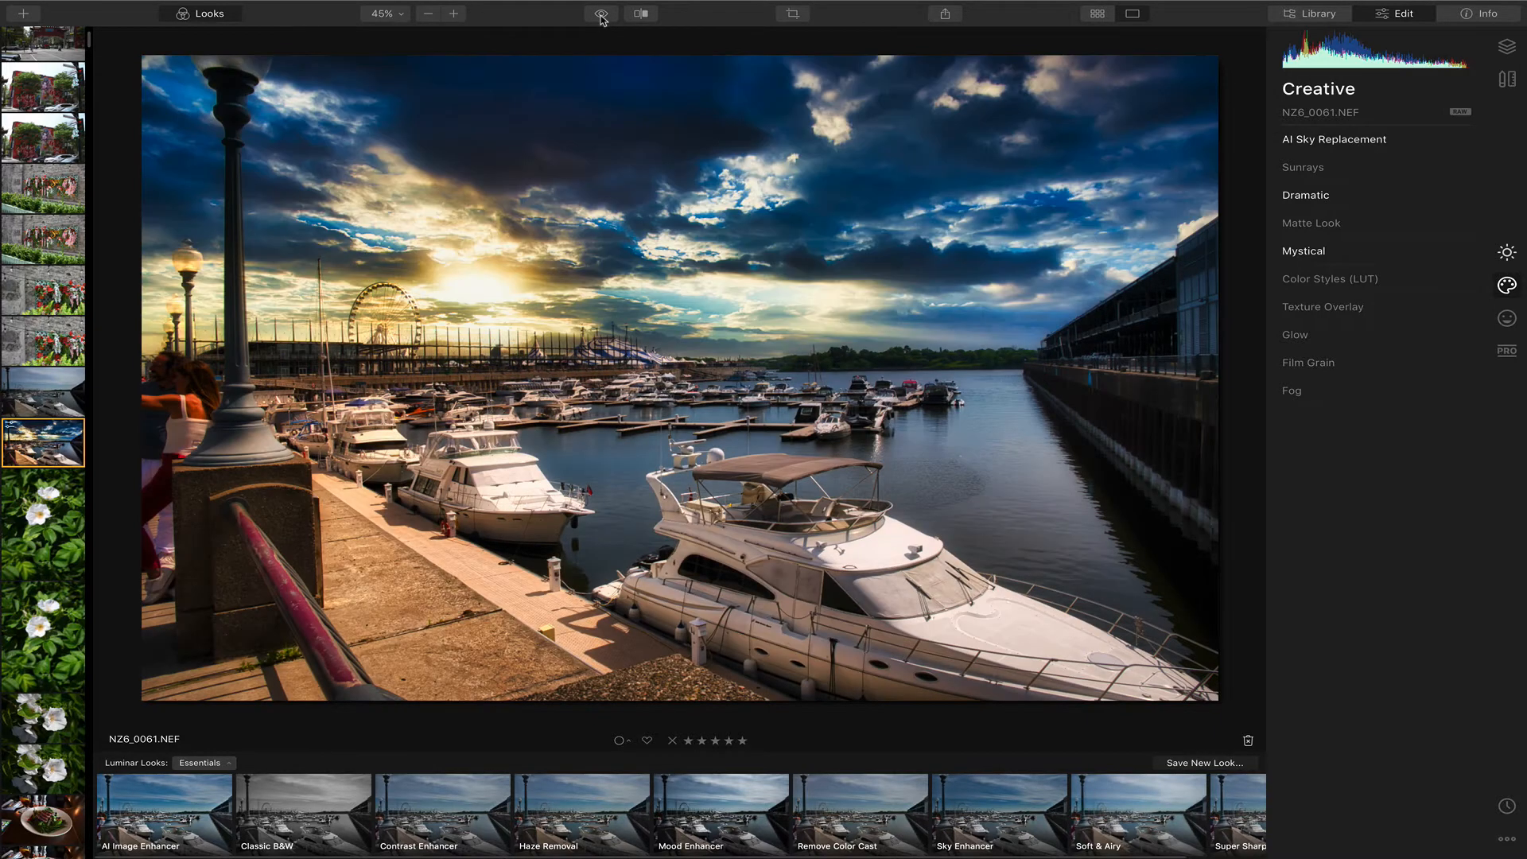
pyautogui.click(1351, 145)
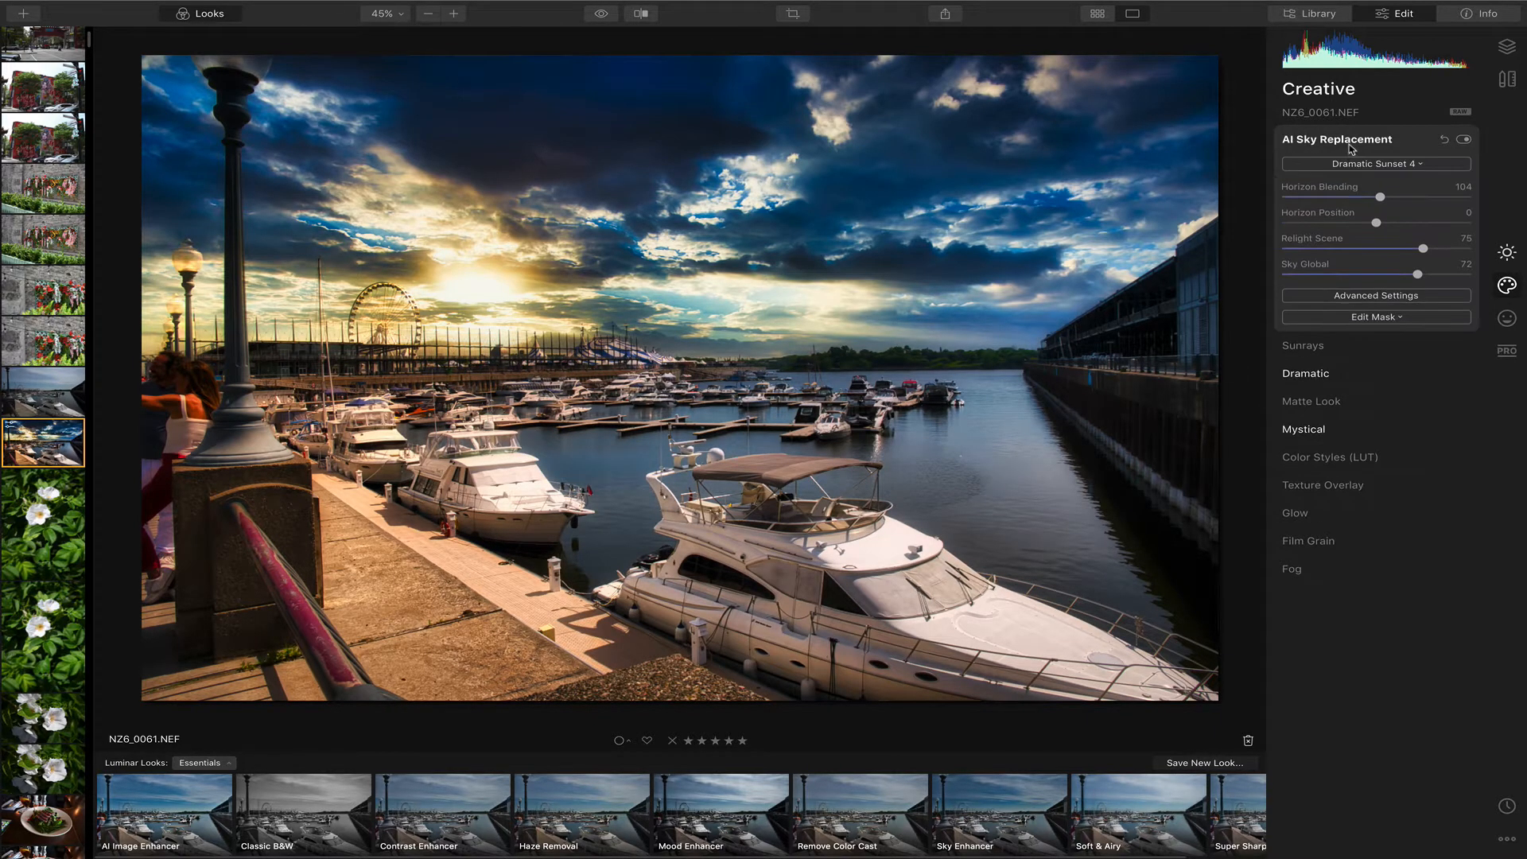
pyautogui.click(1355, 165)
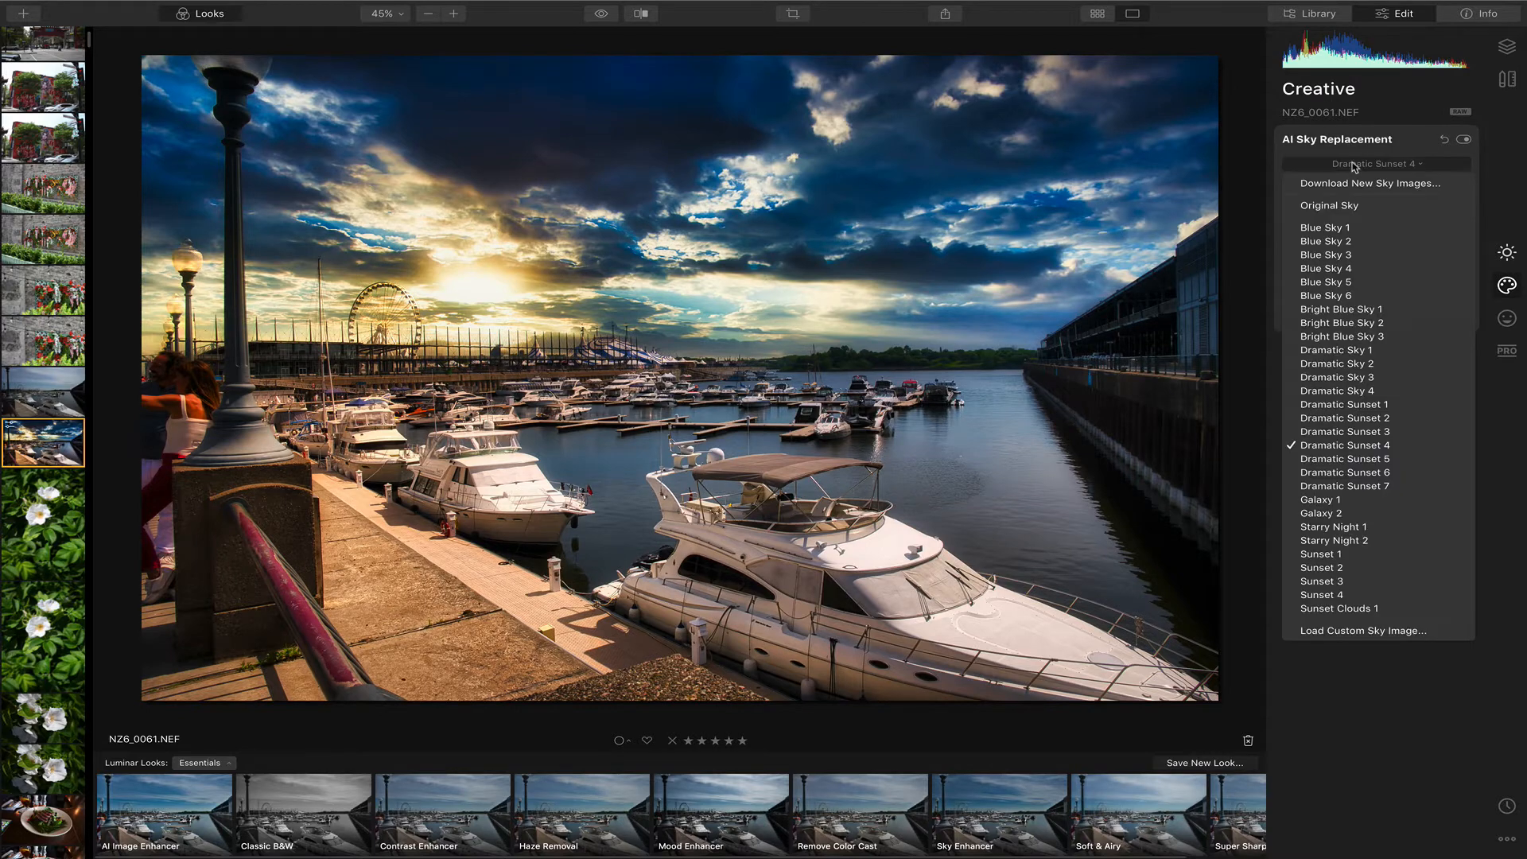
pyautogui.click(1348, 208)
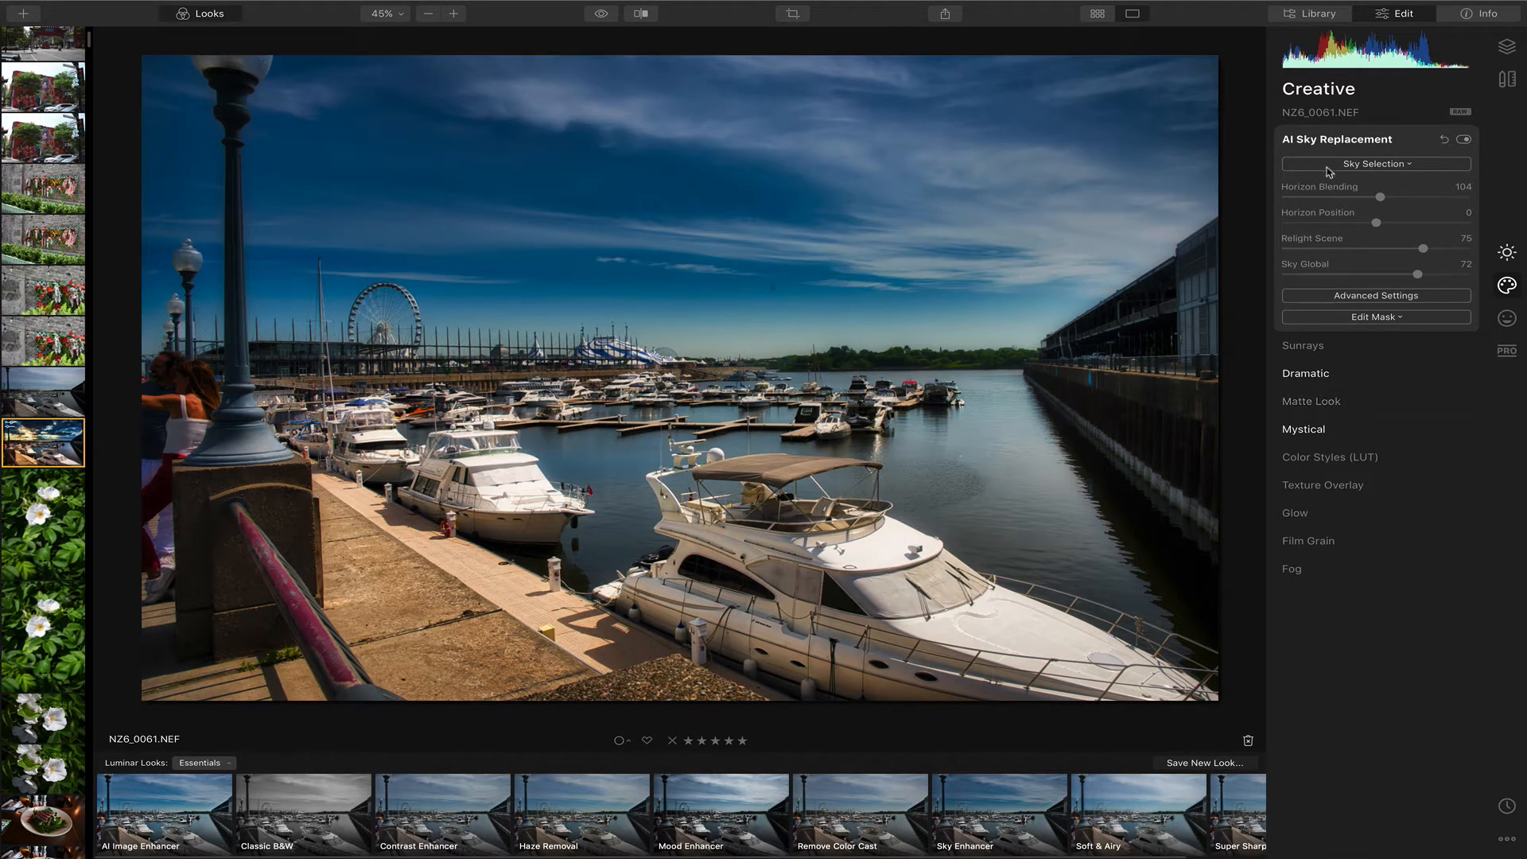
pyautogui.click(1354, 142)
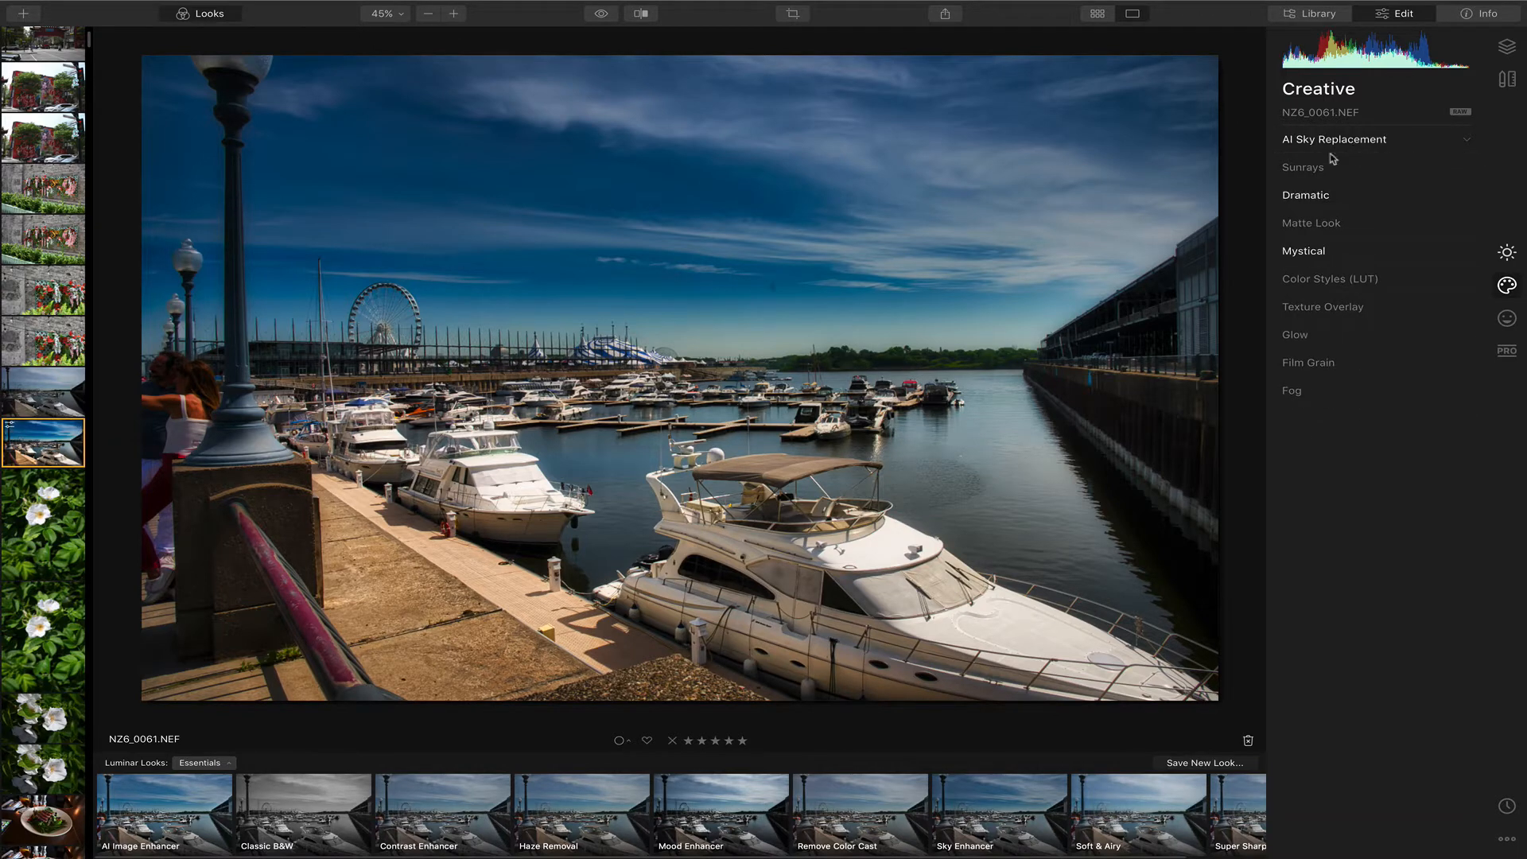
pyautogui.click(1308, 168)
pyautogui.click(1308, 170)
pyautogui.click(1313, 195)
pyautogui.click(1314, 195)
# - Set AI Sky Enhancer to 100 and the AI Structure Amount to 16 for the marina photo
pyautogui.click(1507, 253)
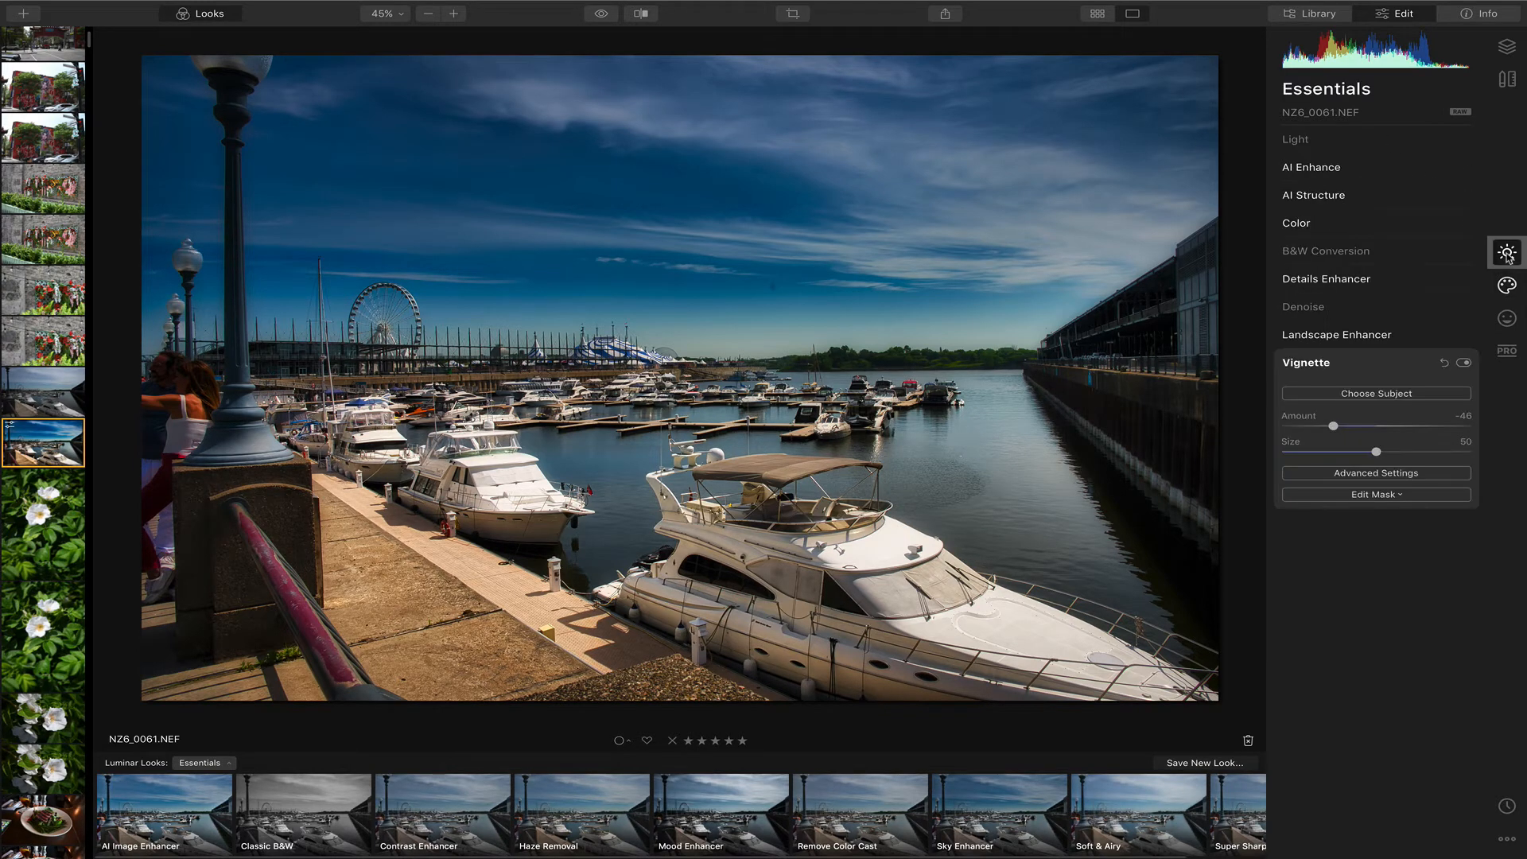
pyautogui.click(1311, 167)
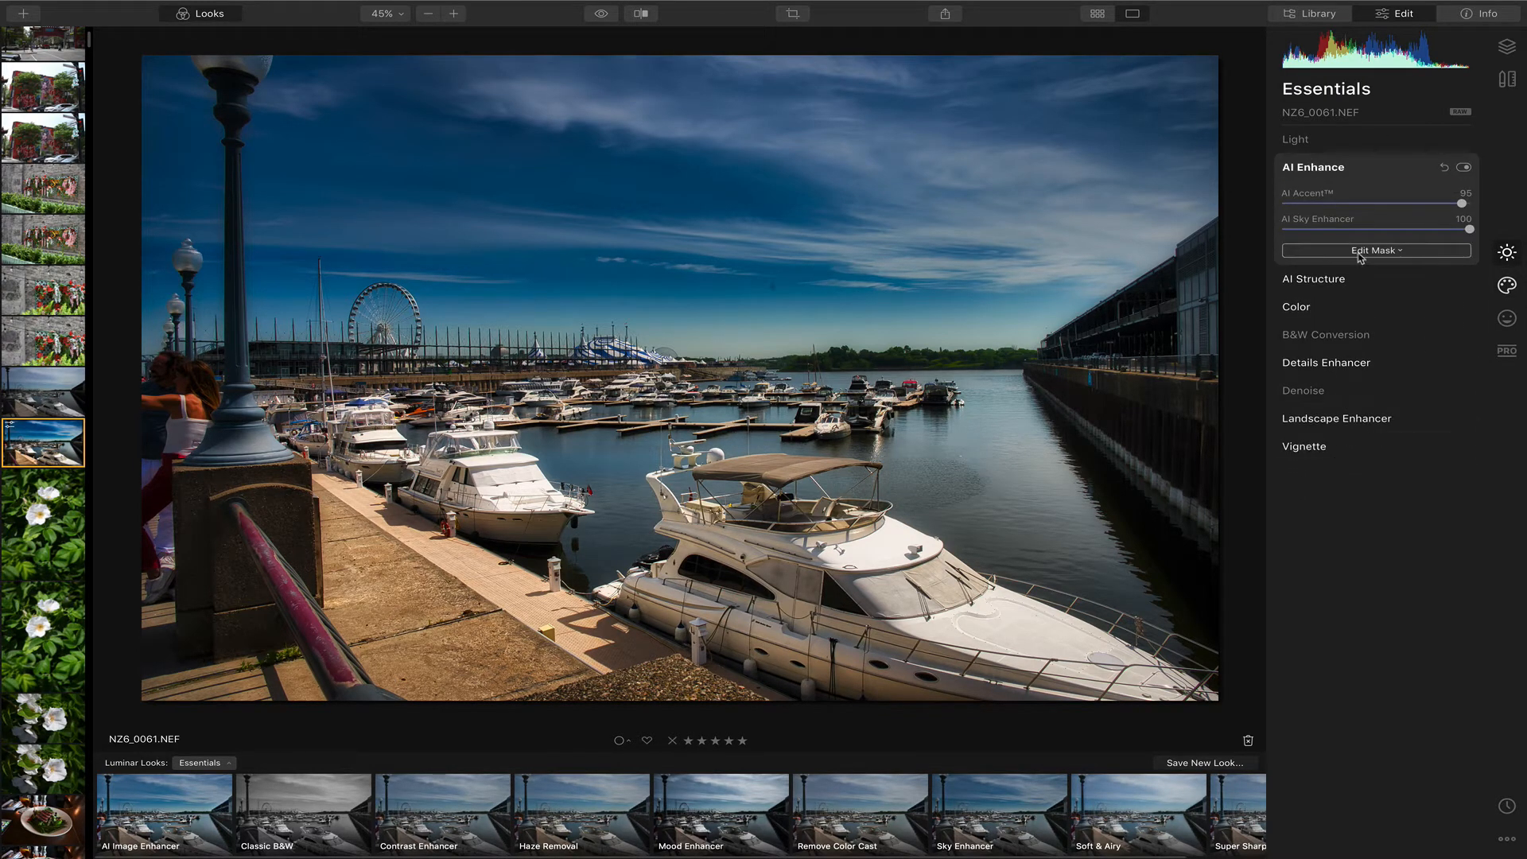
pyautogui.moveTo(1468, 230)
pyautogui.mouseDown()
pyautogui.moveTo(1259, 231)
pyautogui.moveTo(1469, 230)
pyautogui.mouseUp()
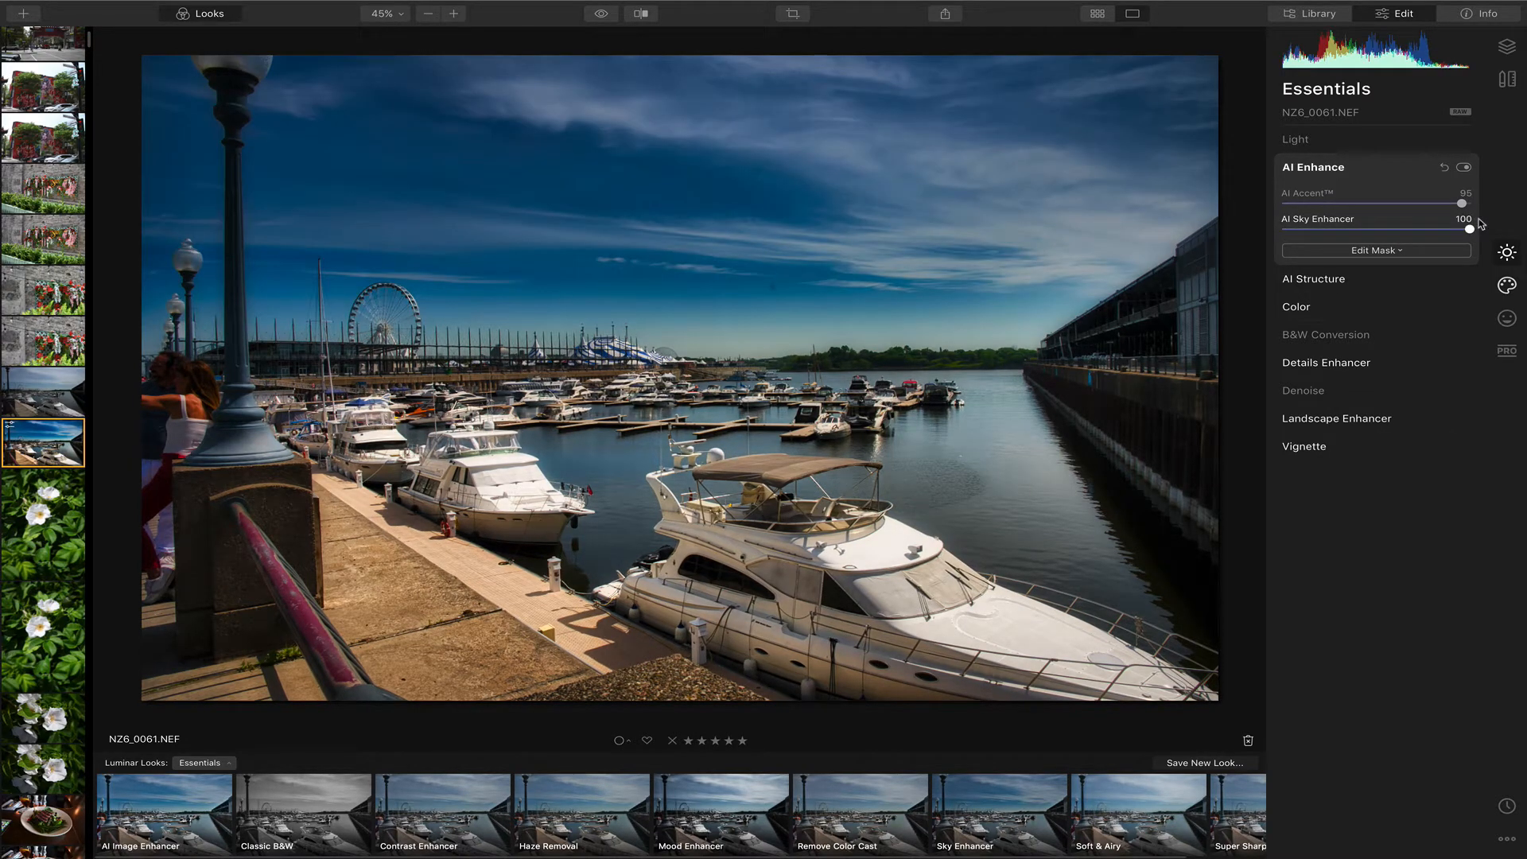
pyautogui.click(1342, 291)
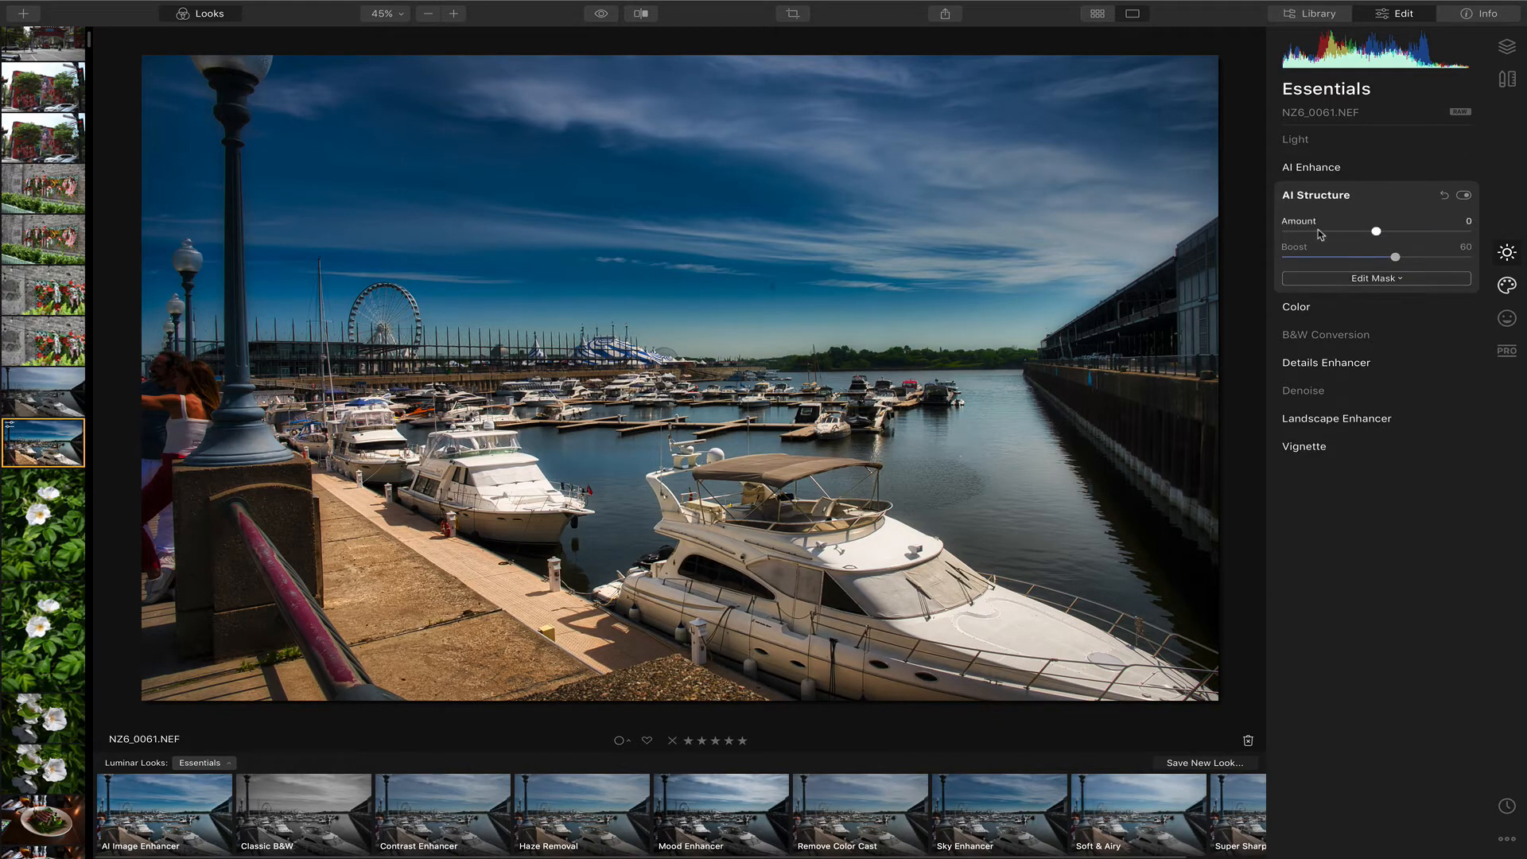
pyautogui.moveTo(1376, 231); pyautogui.dragTo(1391, 230)
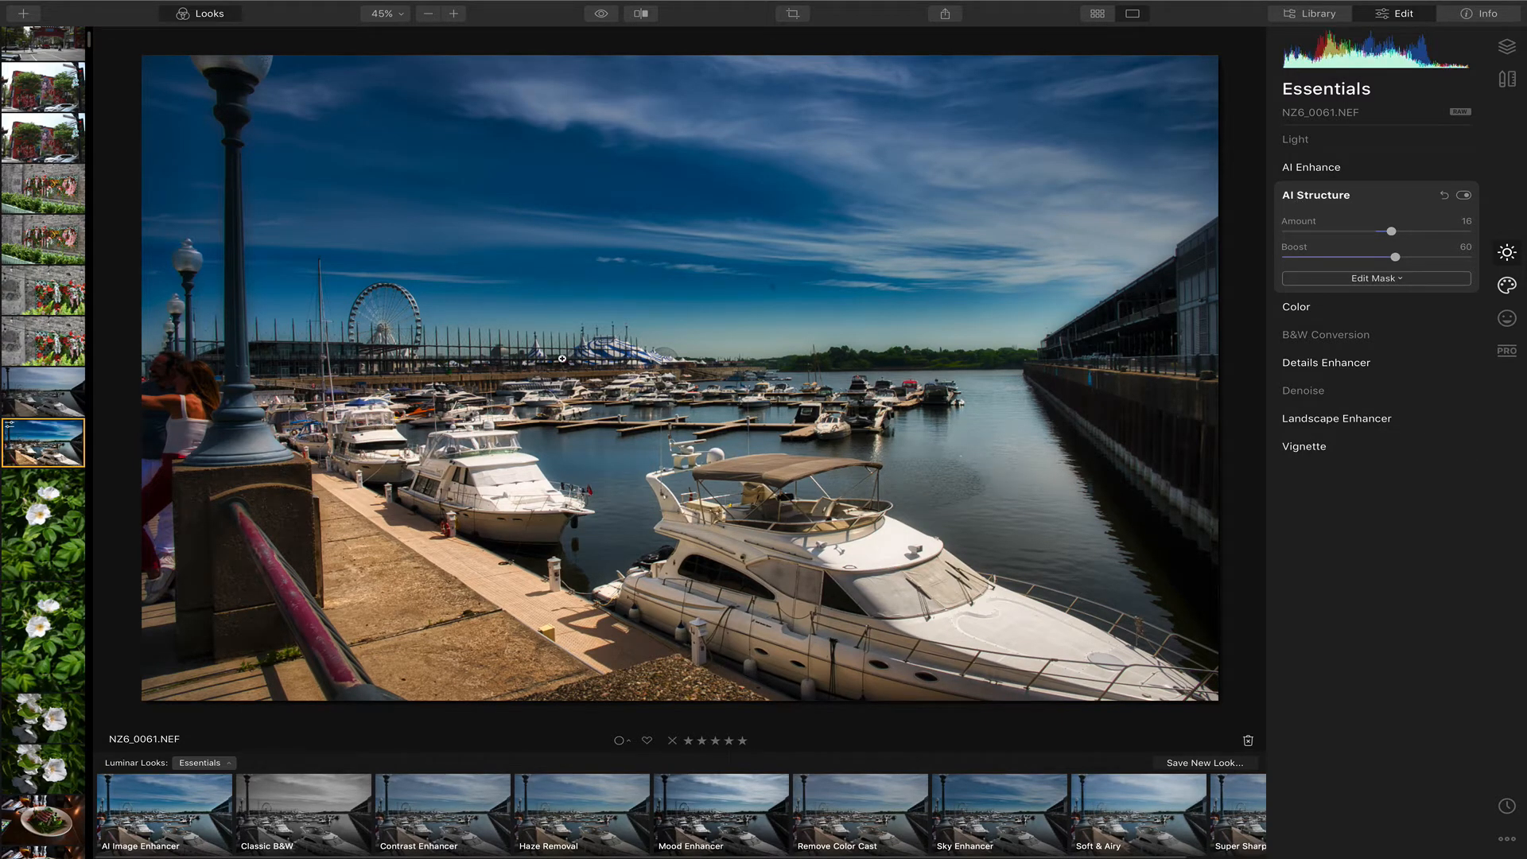
# - Switch from the marina photo to the selfie portrait NZ6_0092.JPG
pyautogui.press('Left')
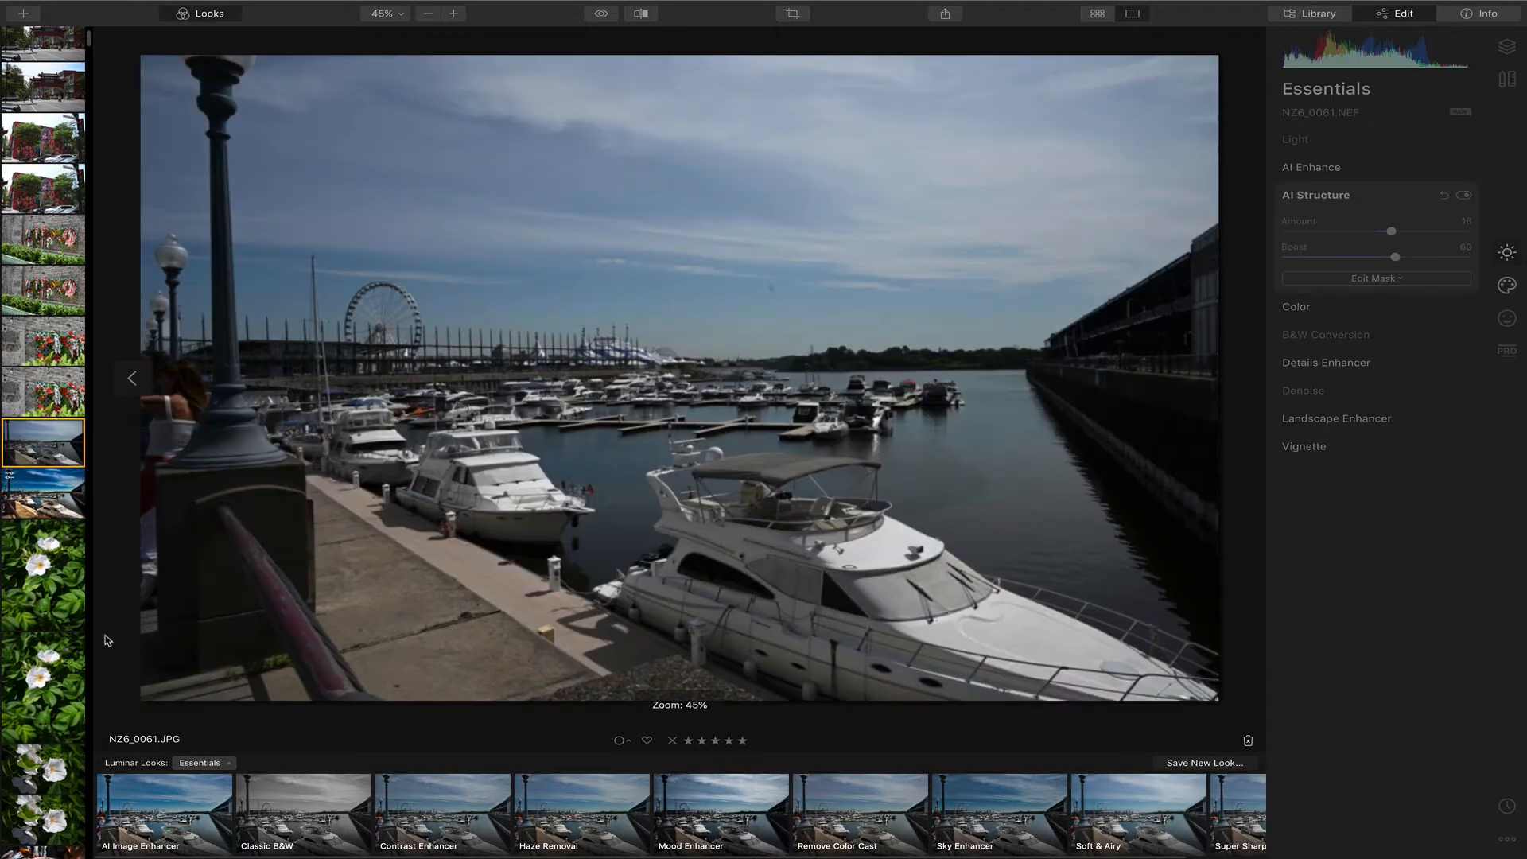
pyautogui.scroll(2, 64, 613)
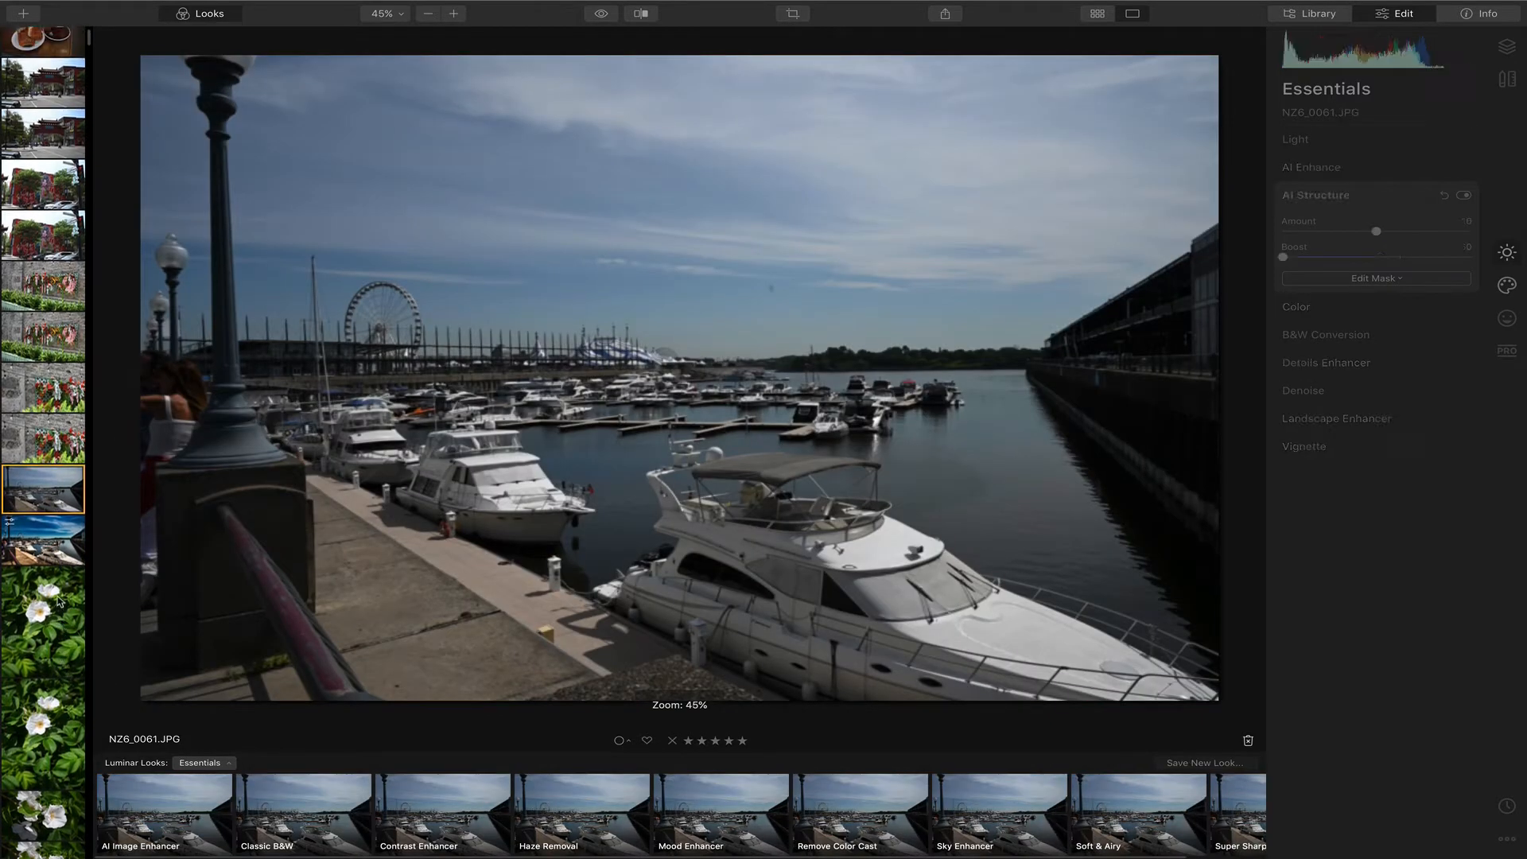
pyautogui.click(58, 533)
pyautogui.scroll(-15, 57, 533)
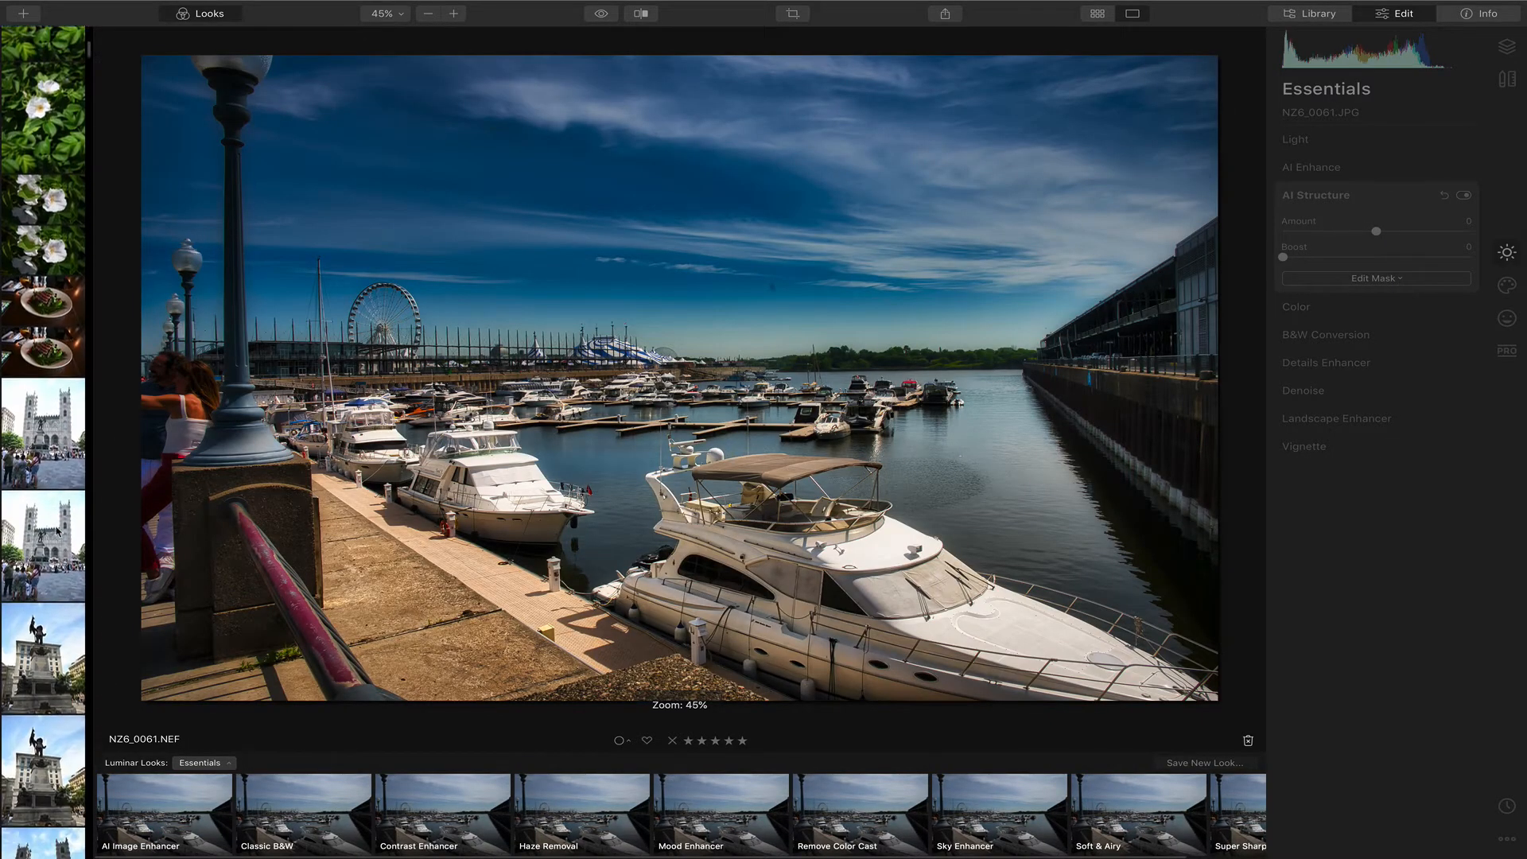
pyautogui.scroll(-12, 57, 531)
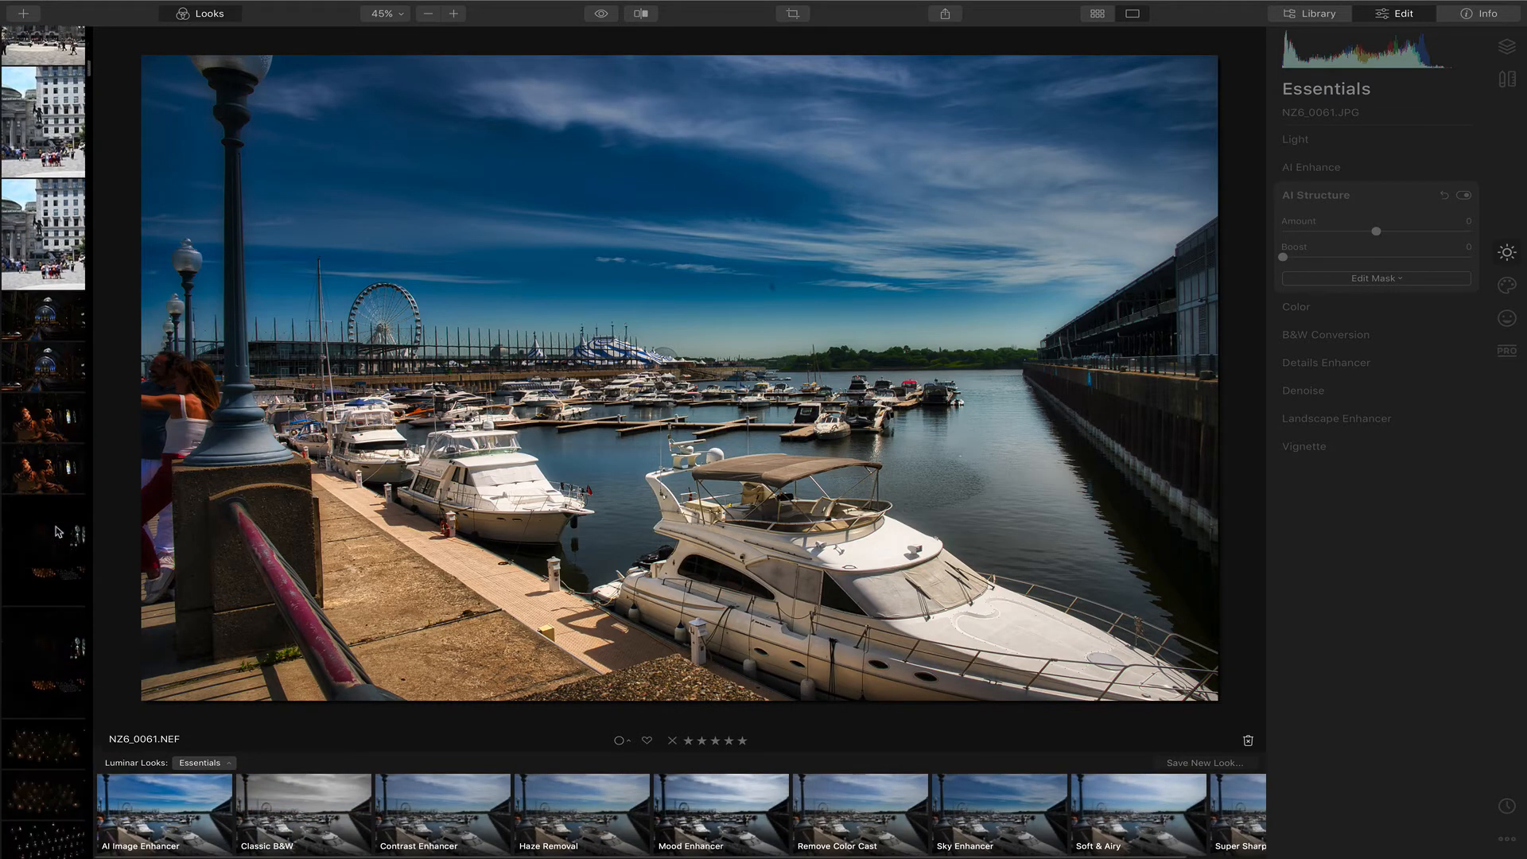
pyautogui.scroll(-15, 57, 531)
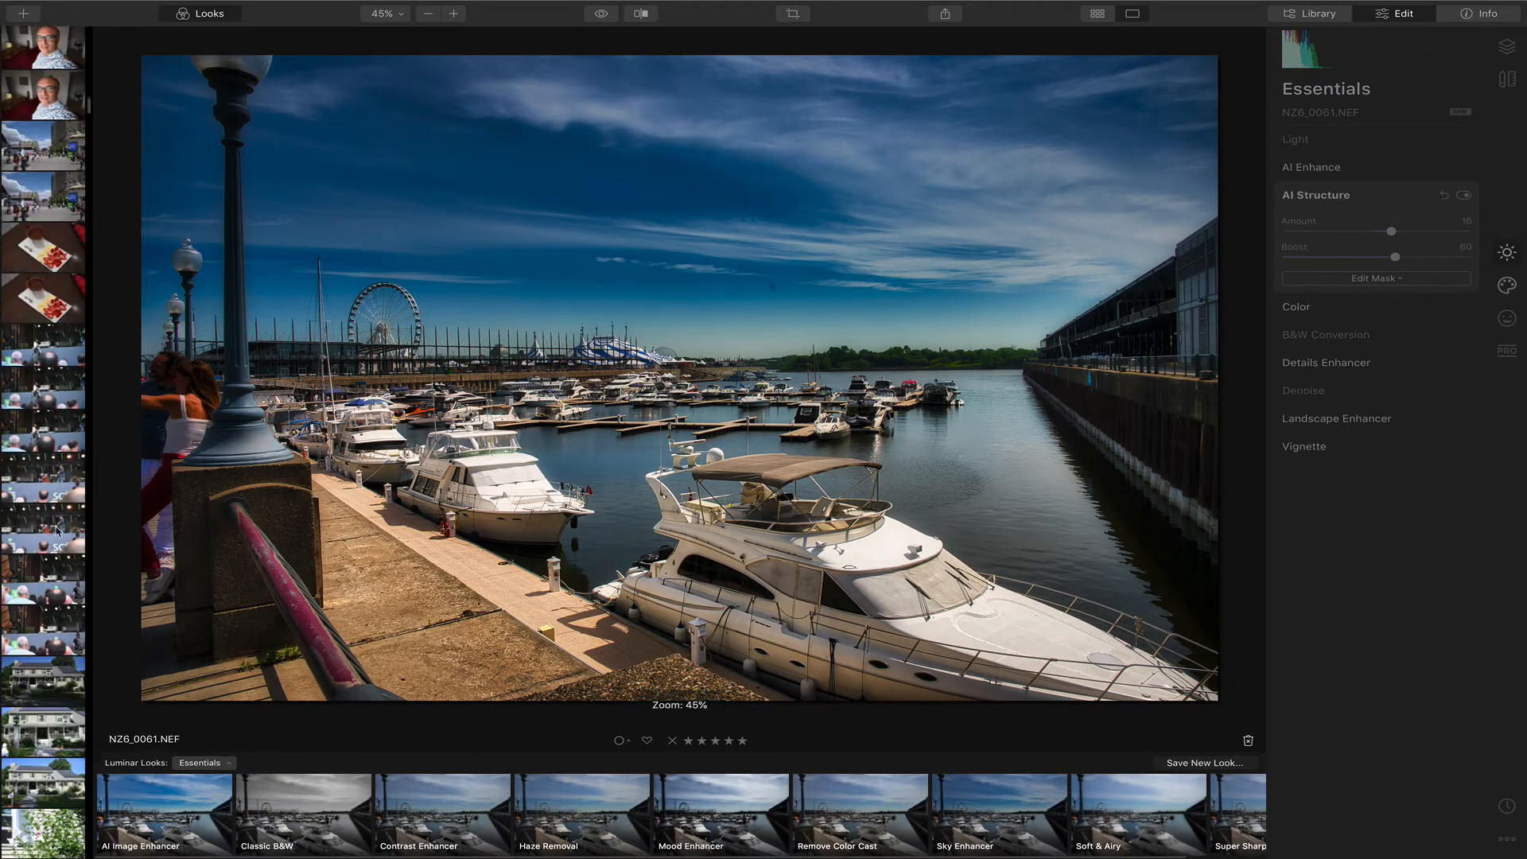
pyautogui.click(33, 97)
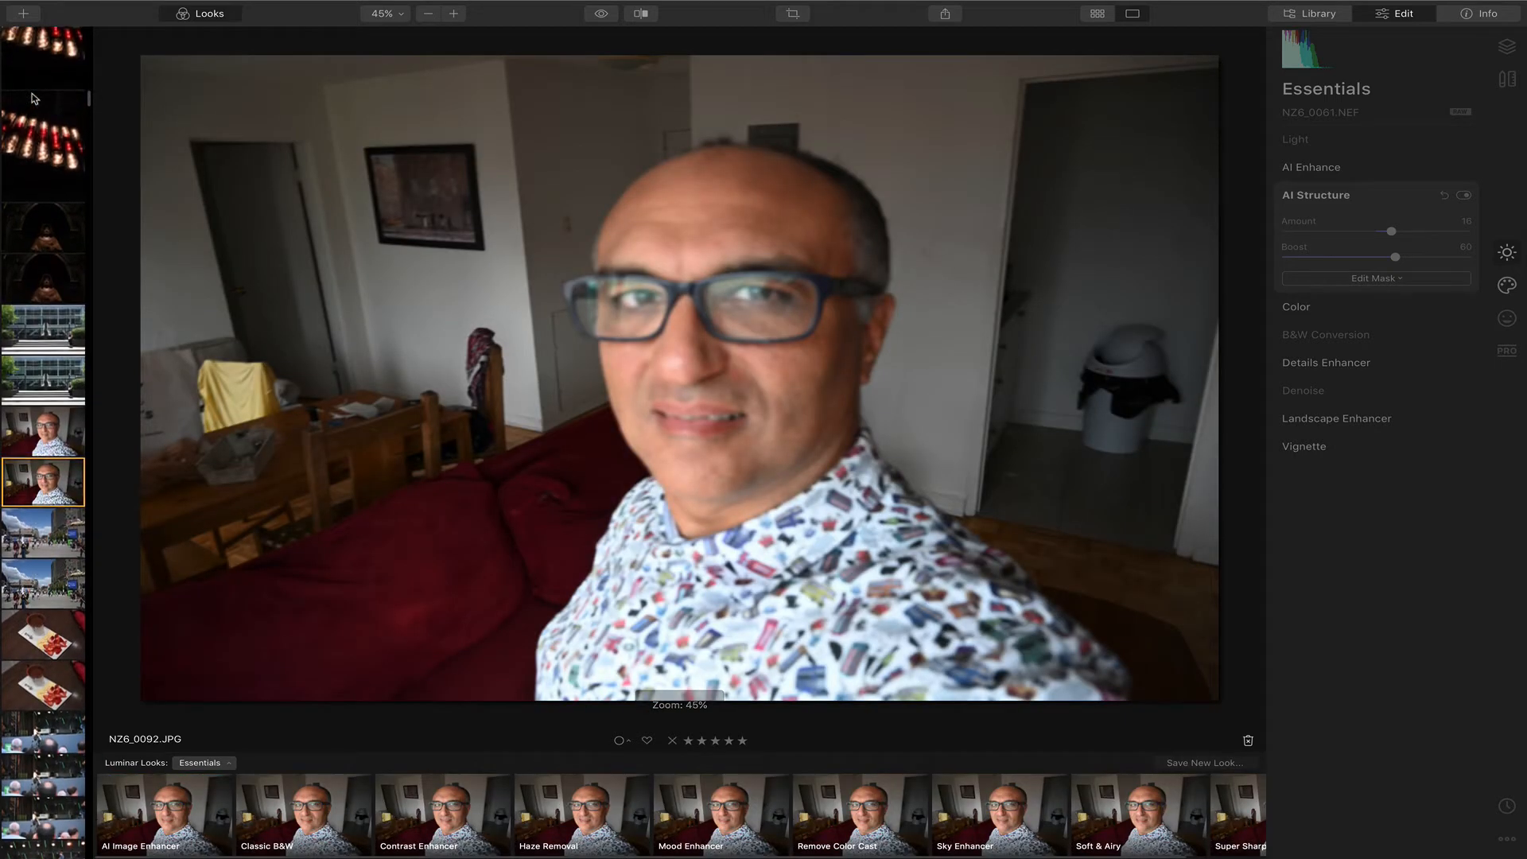
# - Browse the filmstrip photos and open NZ6_0424.JPG, the outdoor portrait of the boy in the striped T-shirt
pyautogui.click(47, 423)
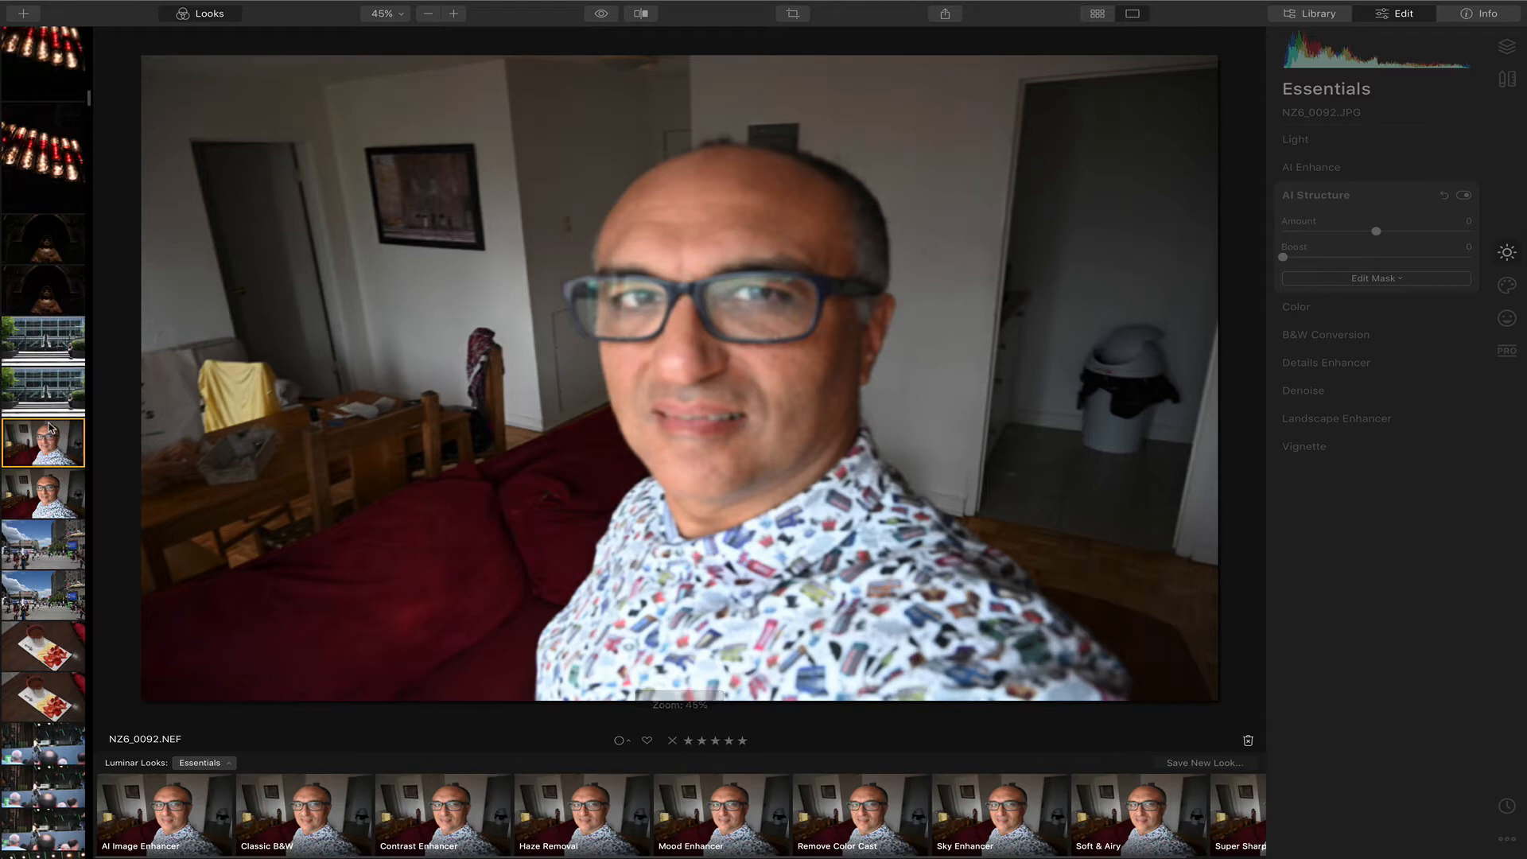
pyautogui.scroll(-4, 49, 427)
pyautogui.scroll(-15, 49, 427)
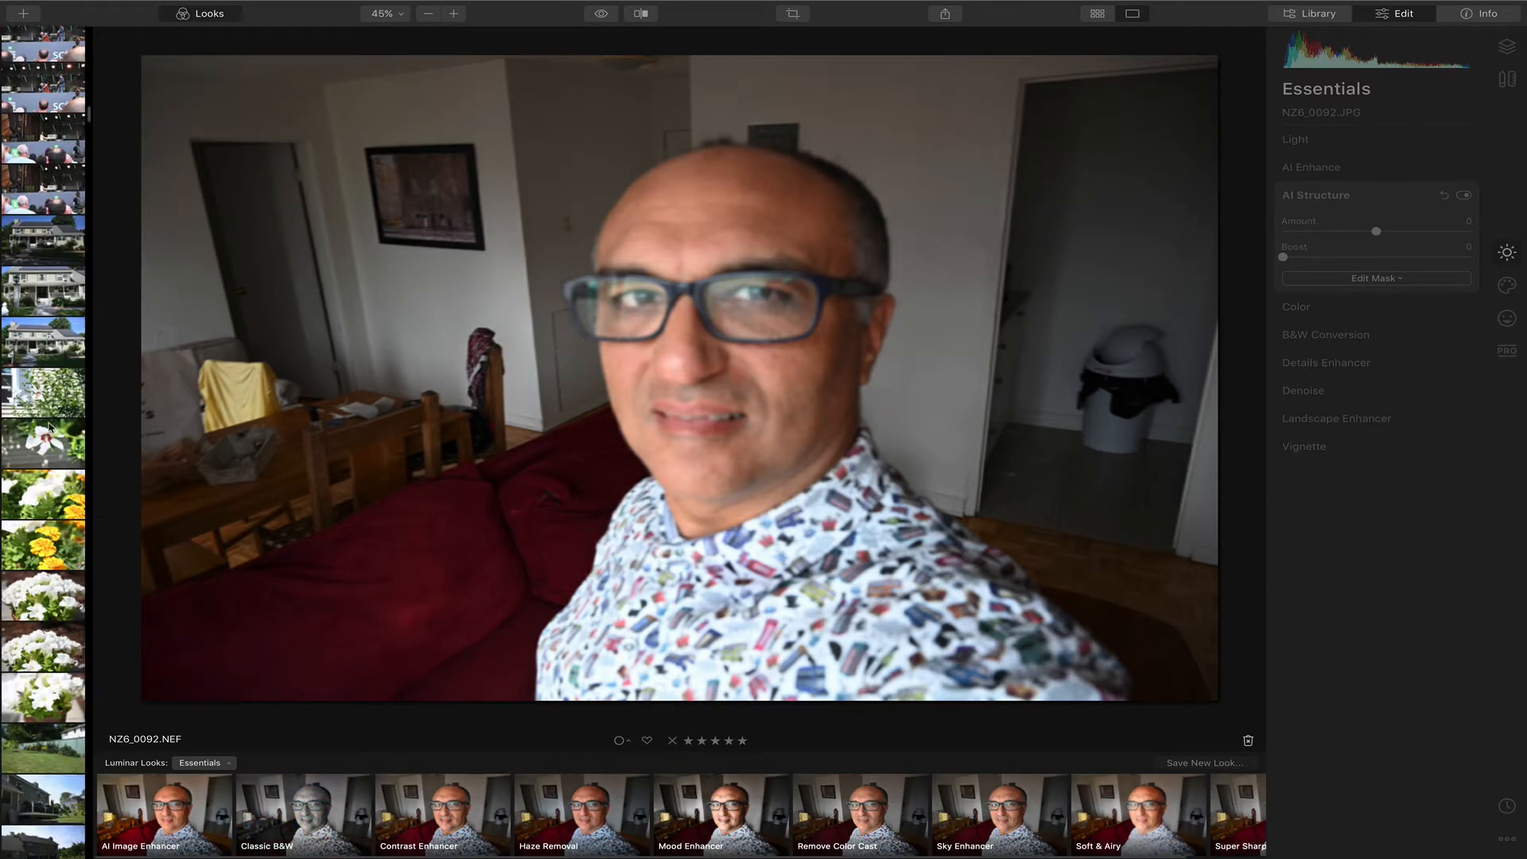
pyautogui.scroll(-4, 49, 427)
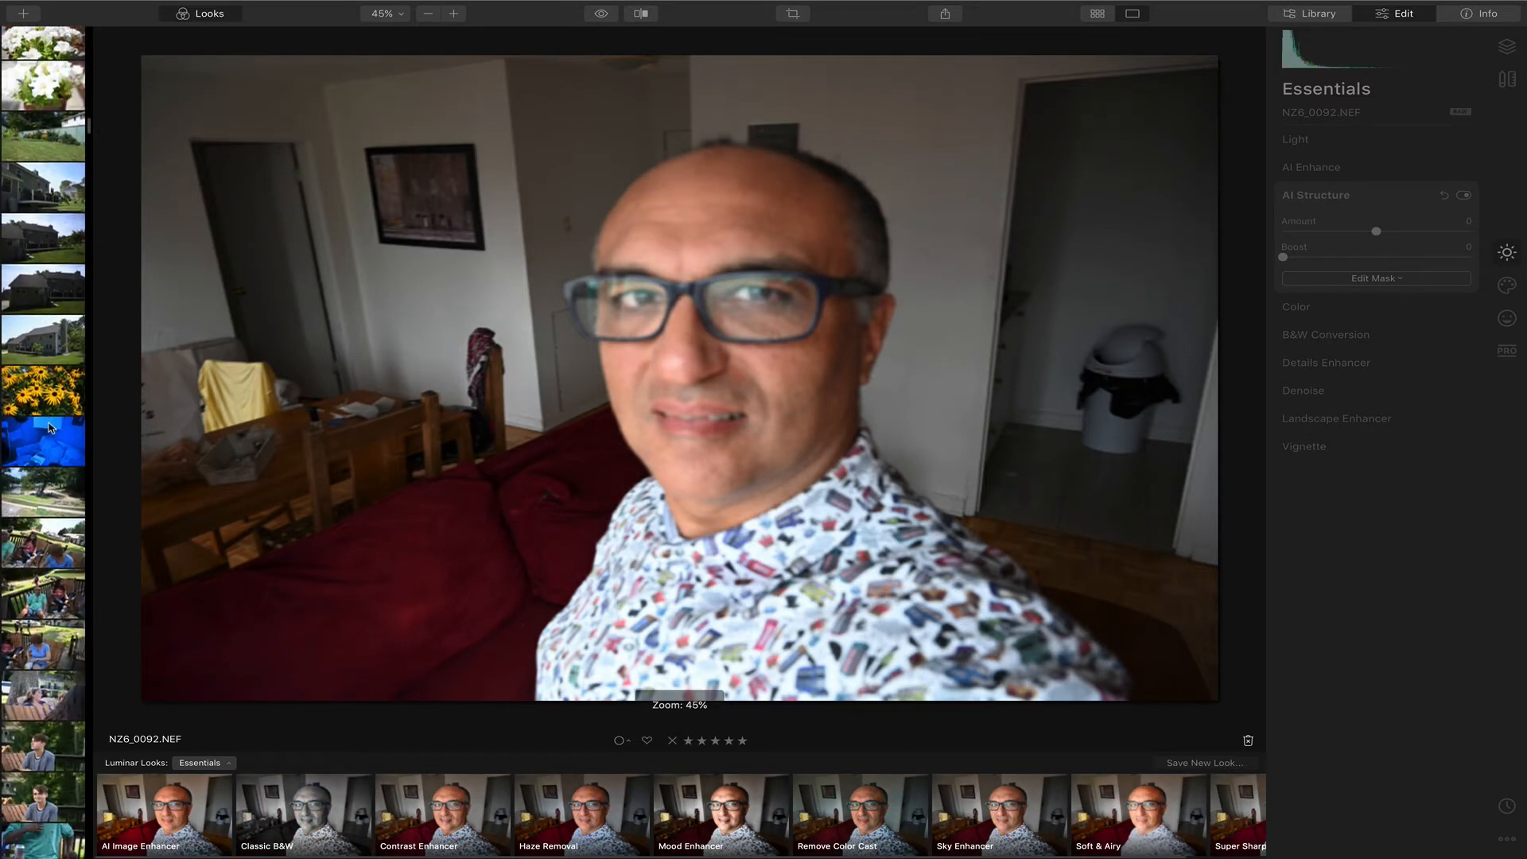
pyautogui.scroll(-2, 50, 427)
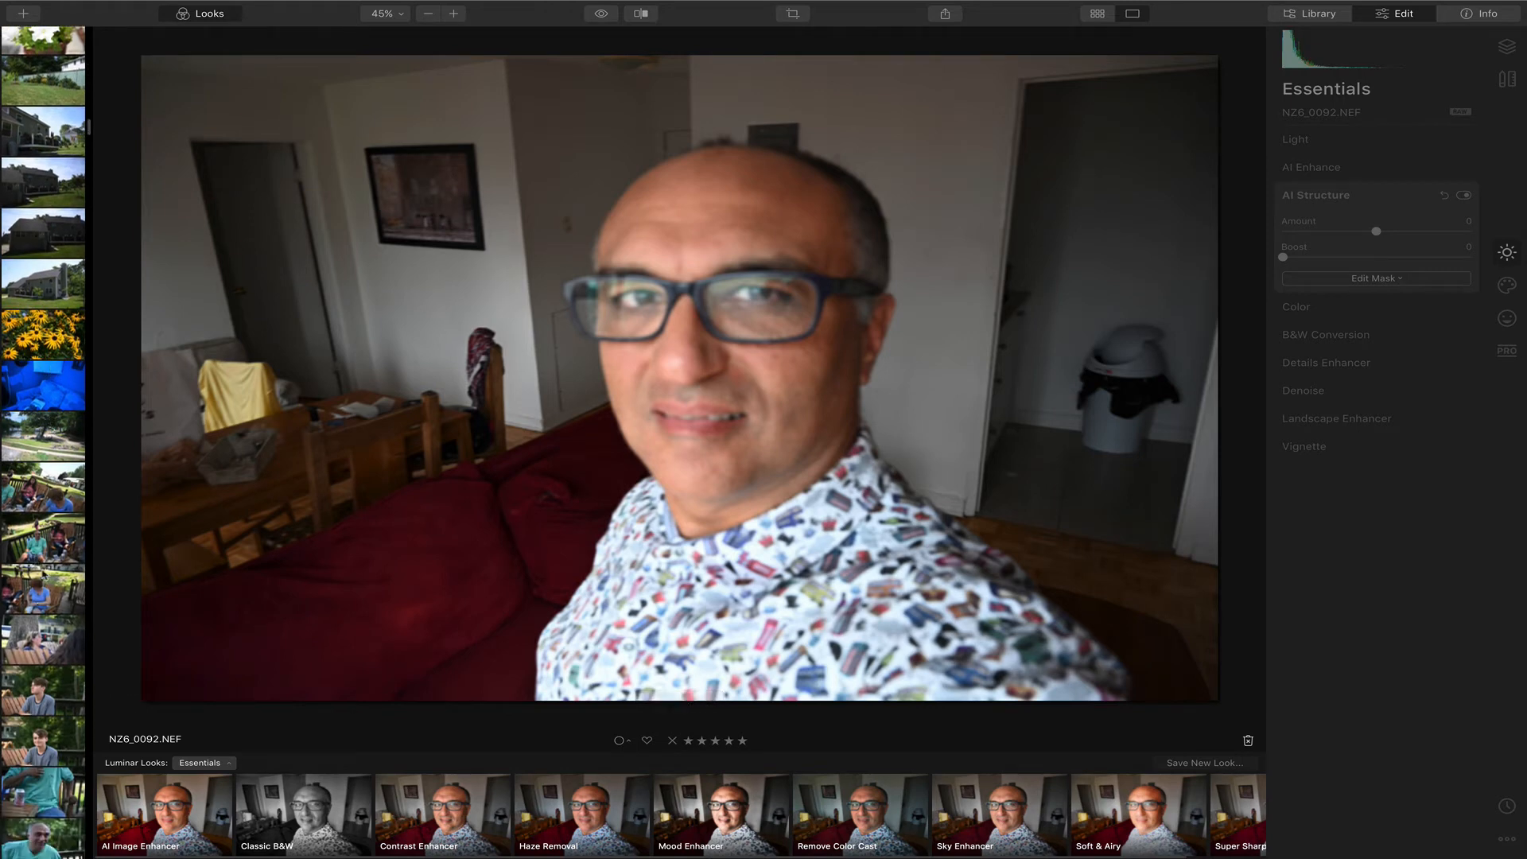
pyautogui.scroll(-2, 52, 601)
pyautogui.click(52, 603)
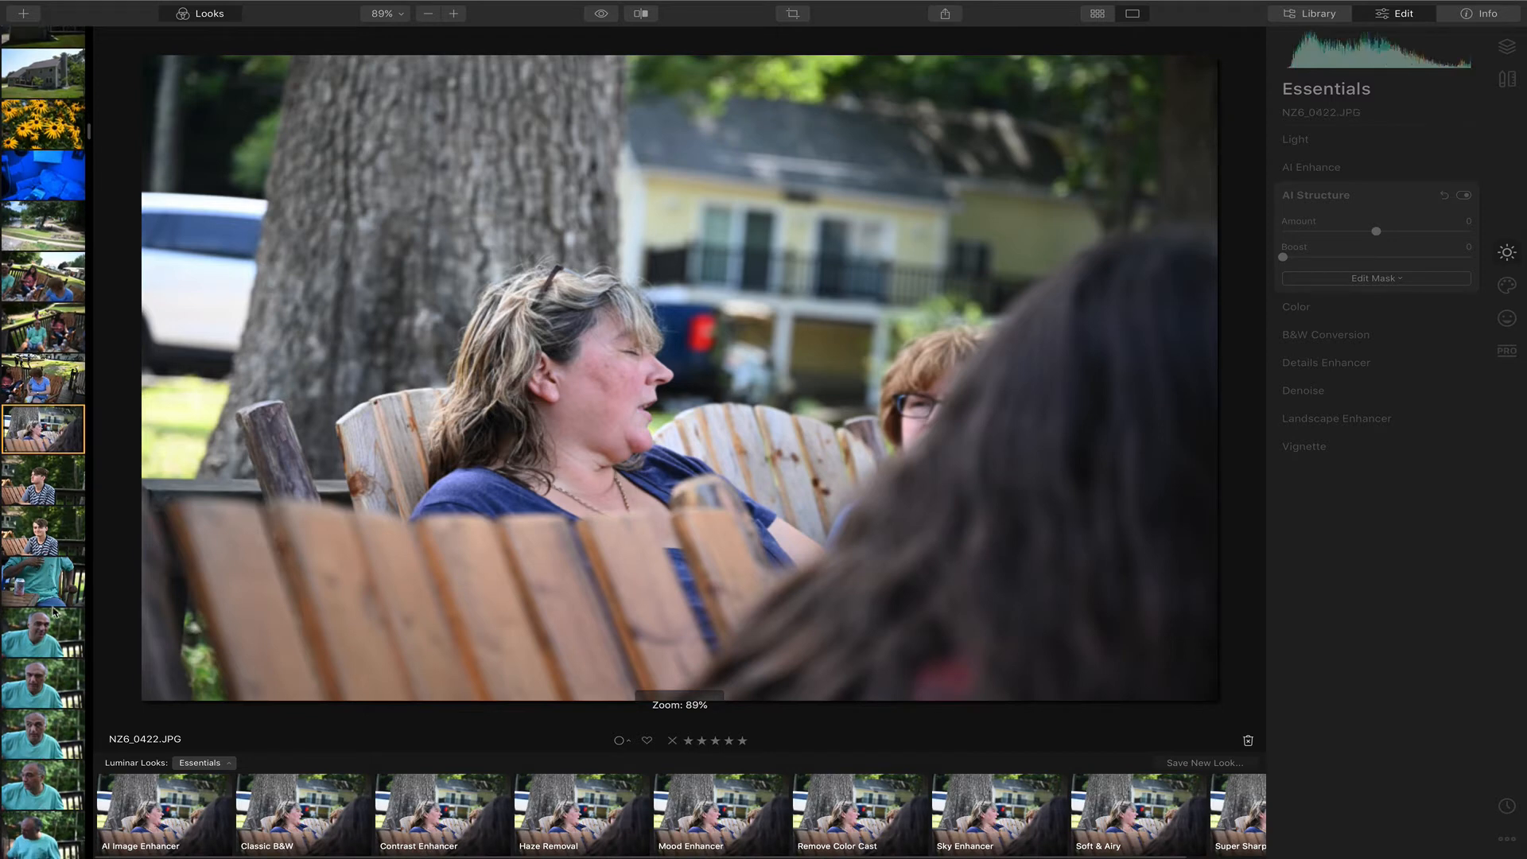
pyautogui.click(29, 526)
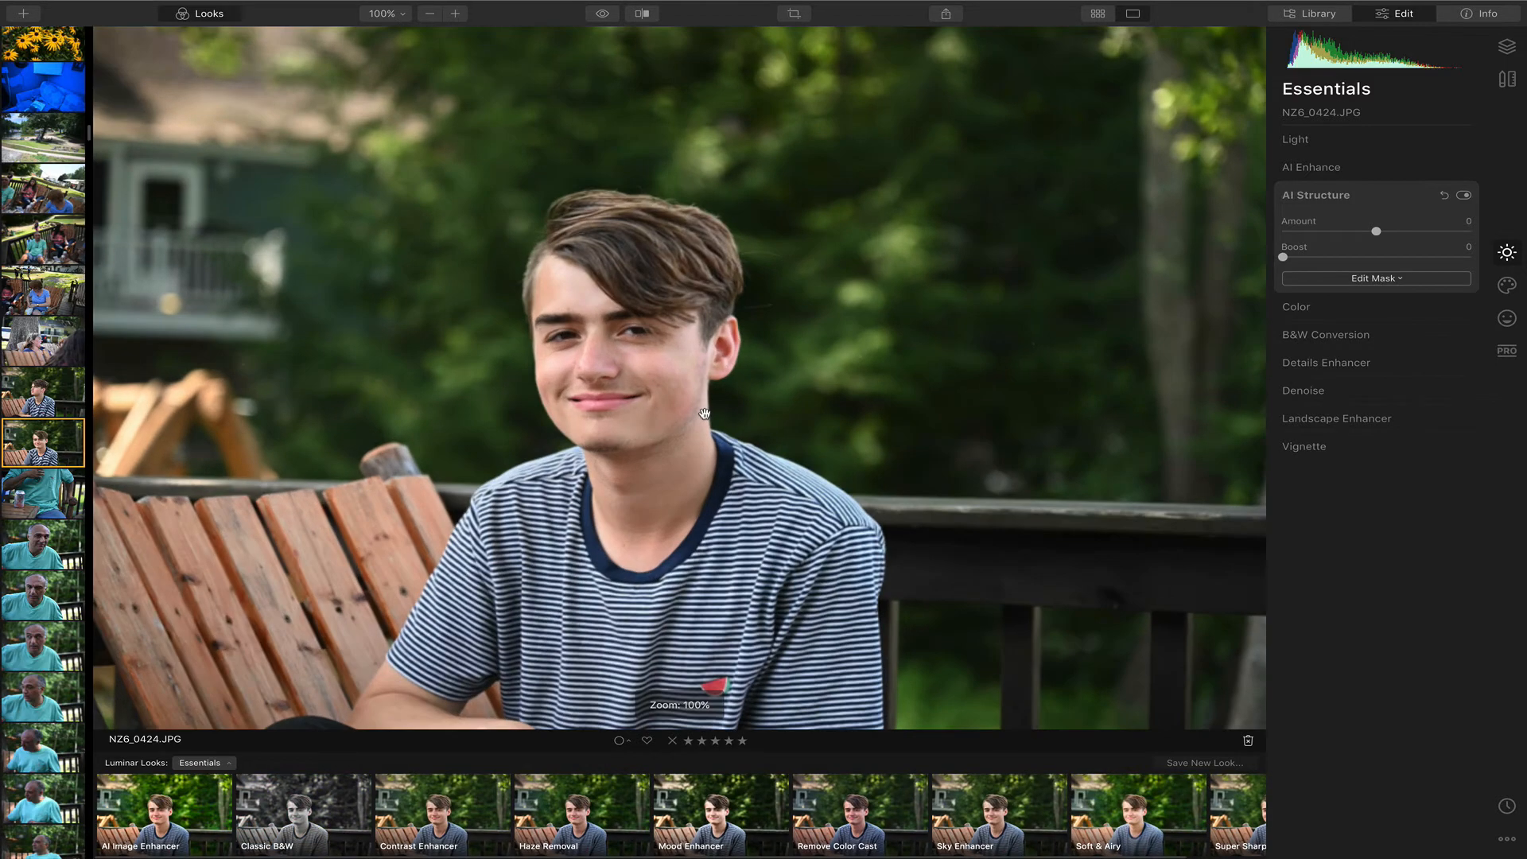
# - Apply AI Skin Enhancer with AI Skin Defects Removal at Amount 92 and compare the face with the effect off and on
pyautogui.click(622, 371)
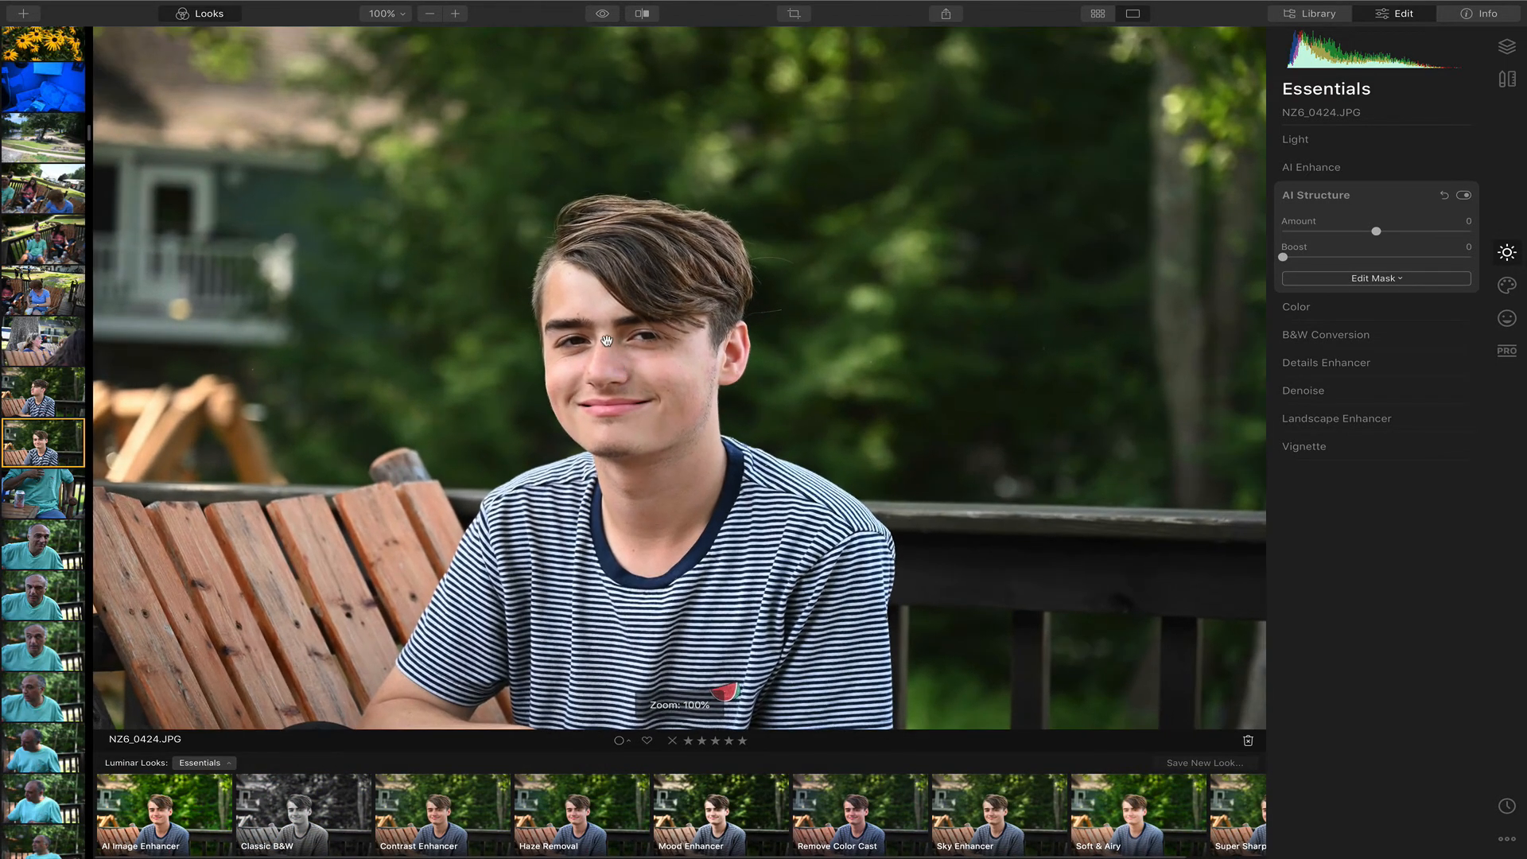
pyautogui.scroll(5, 607, 341)
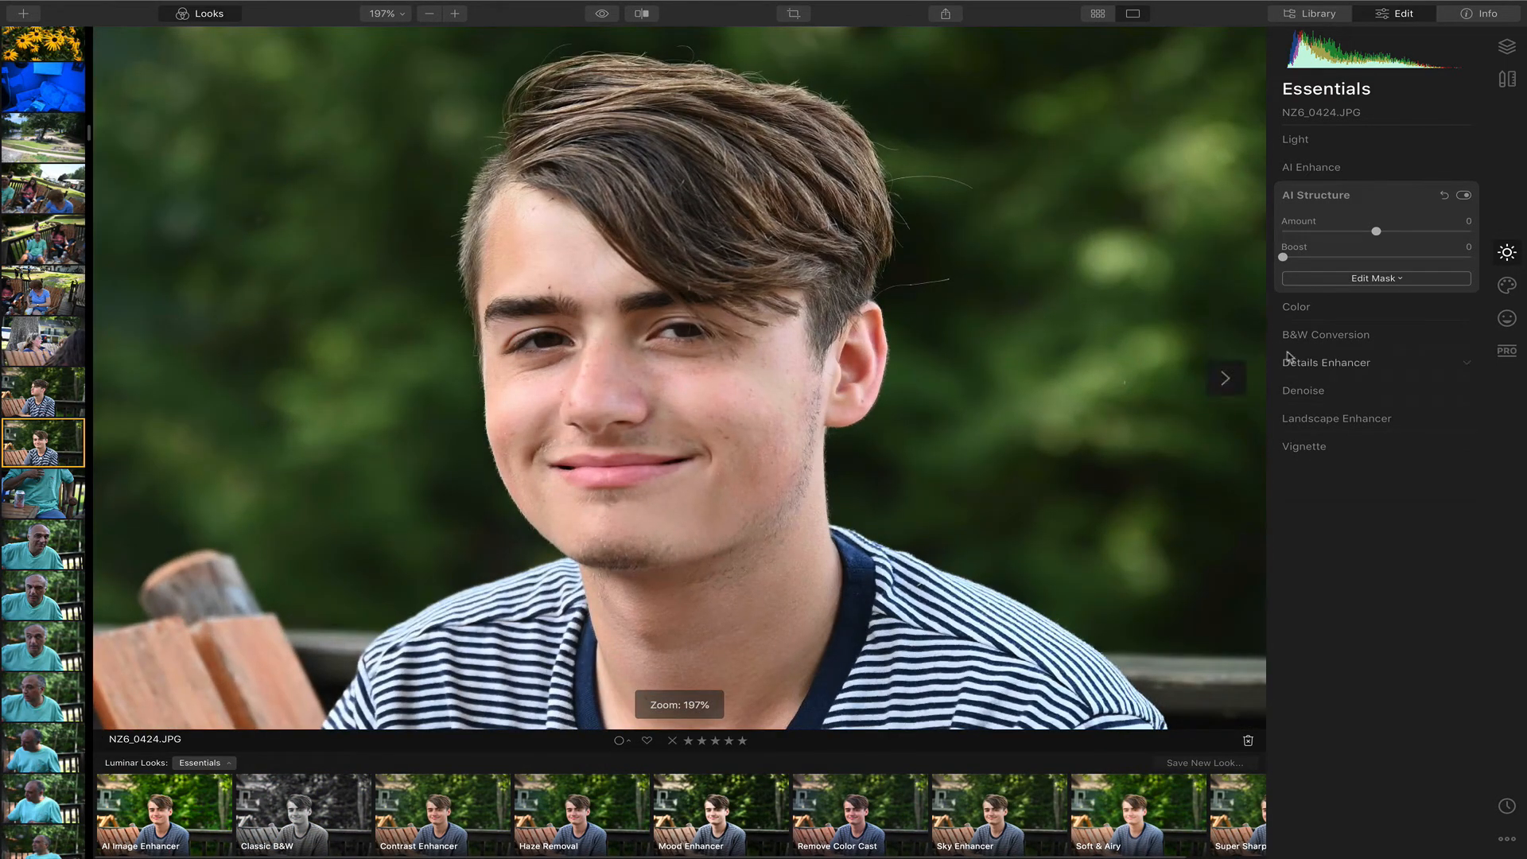
pyautogui.click(1513, 319)
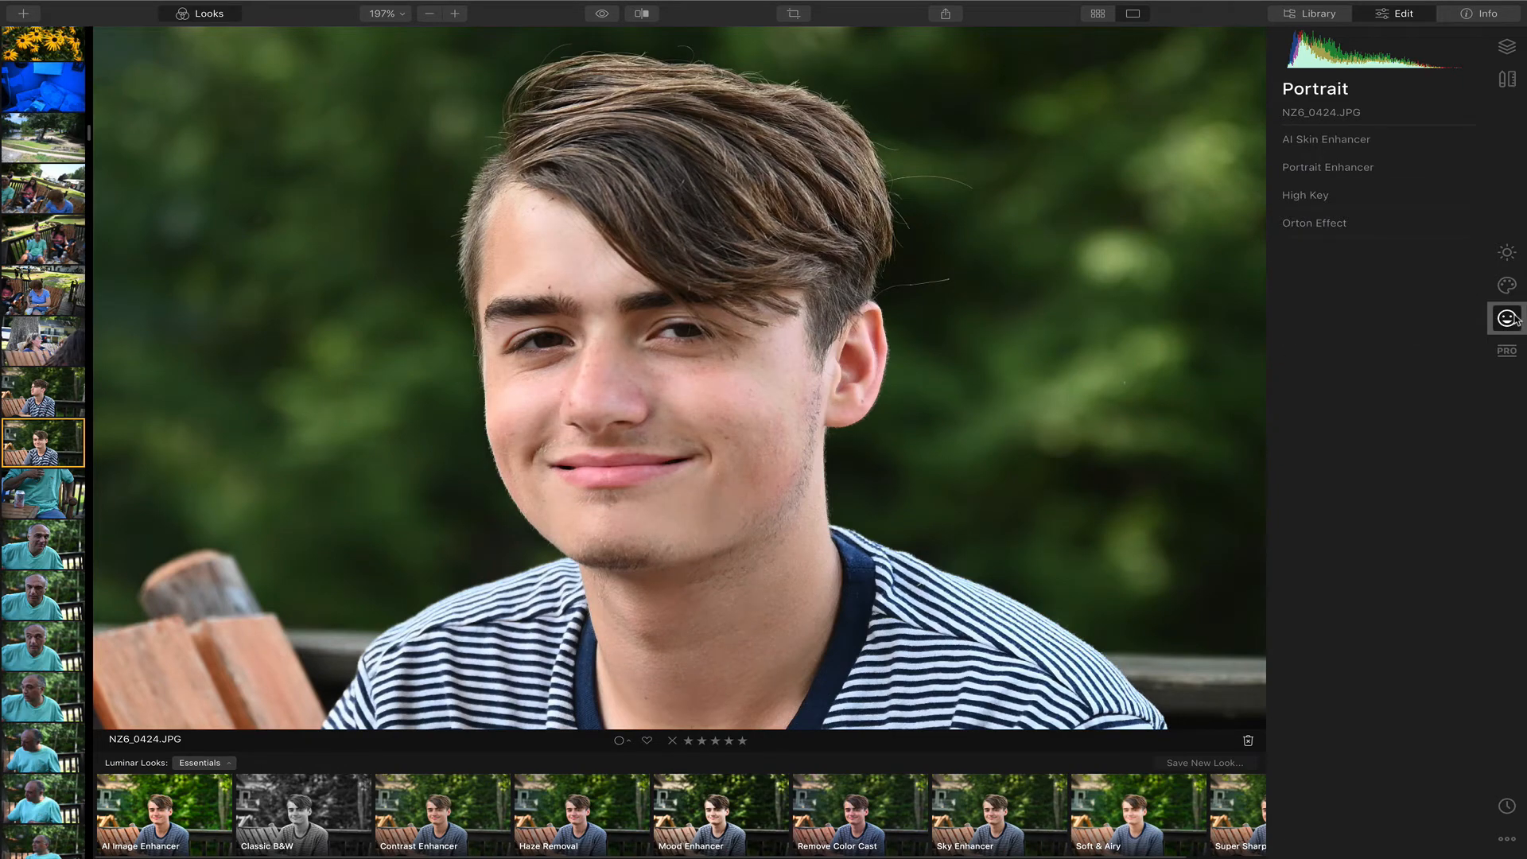
pyautogui.click(1350, 143)
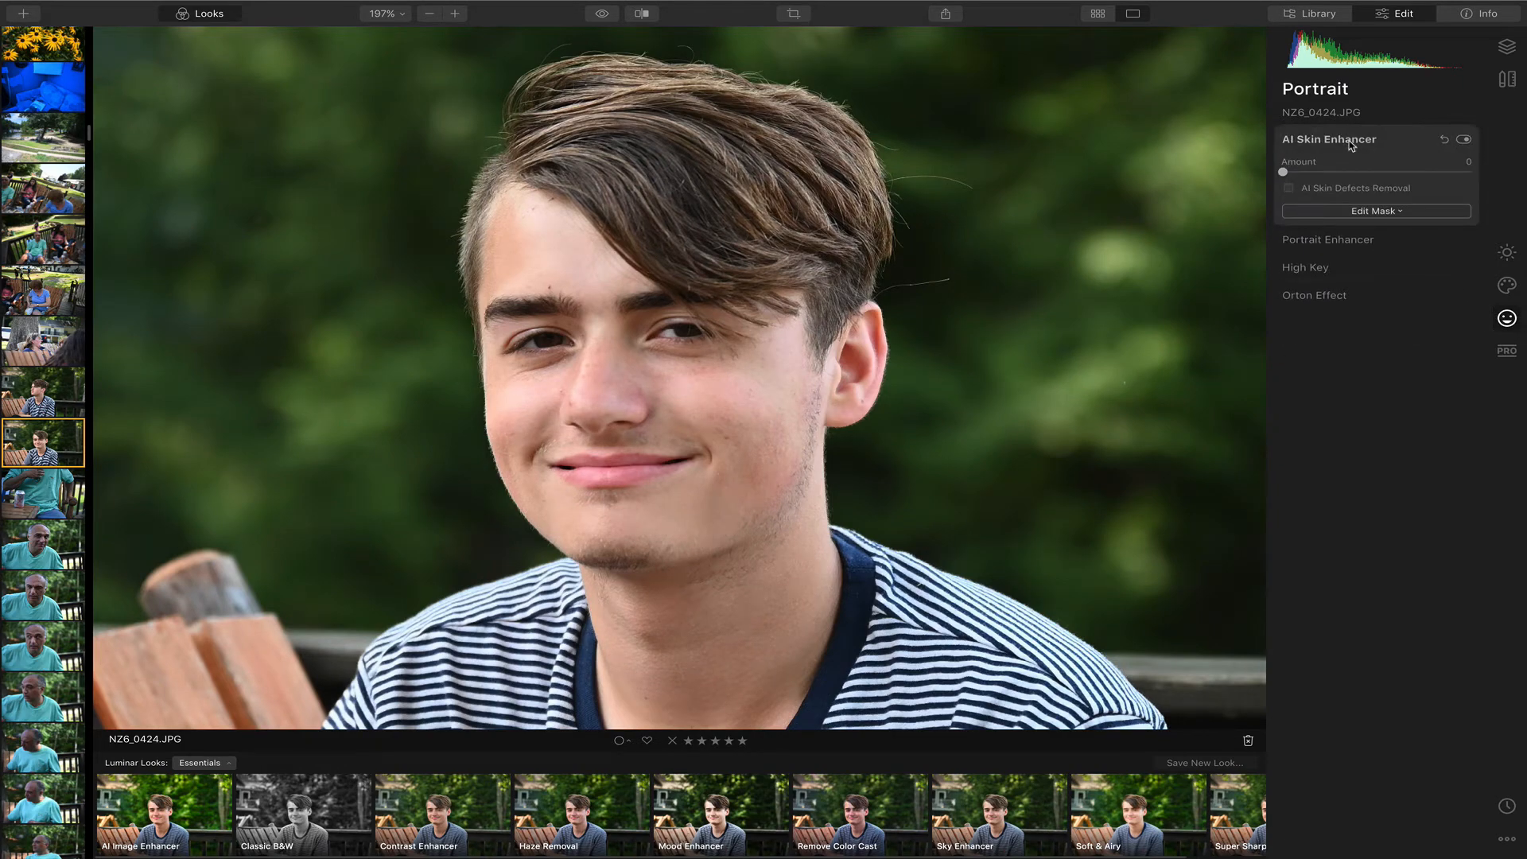
pyautogui.moveTo(1326, 174); pyautogui.dragTo(1393, 174)
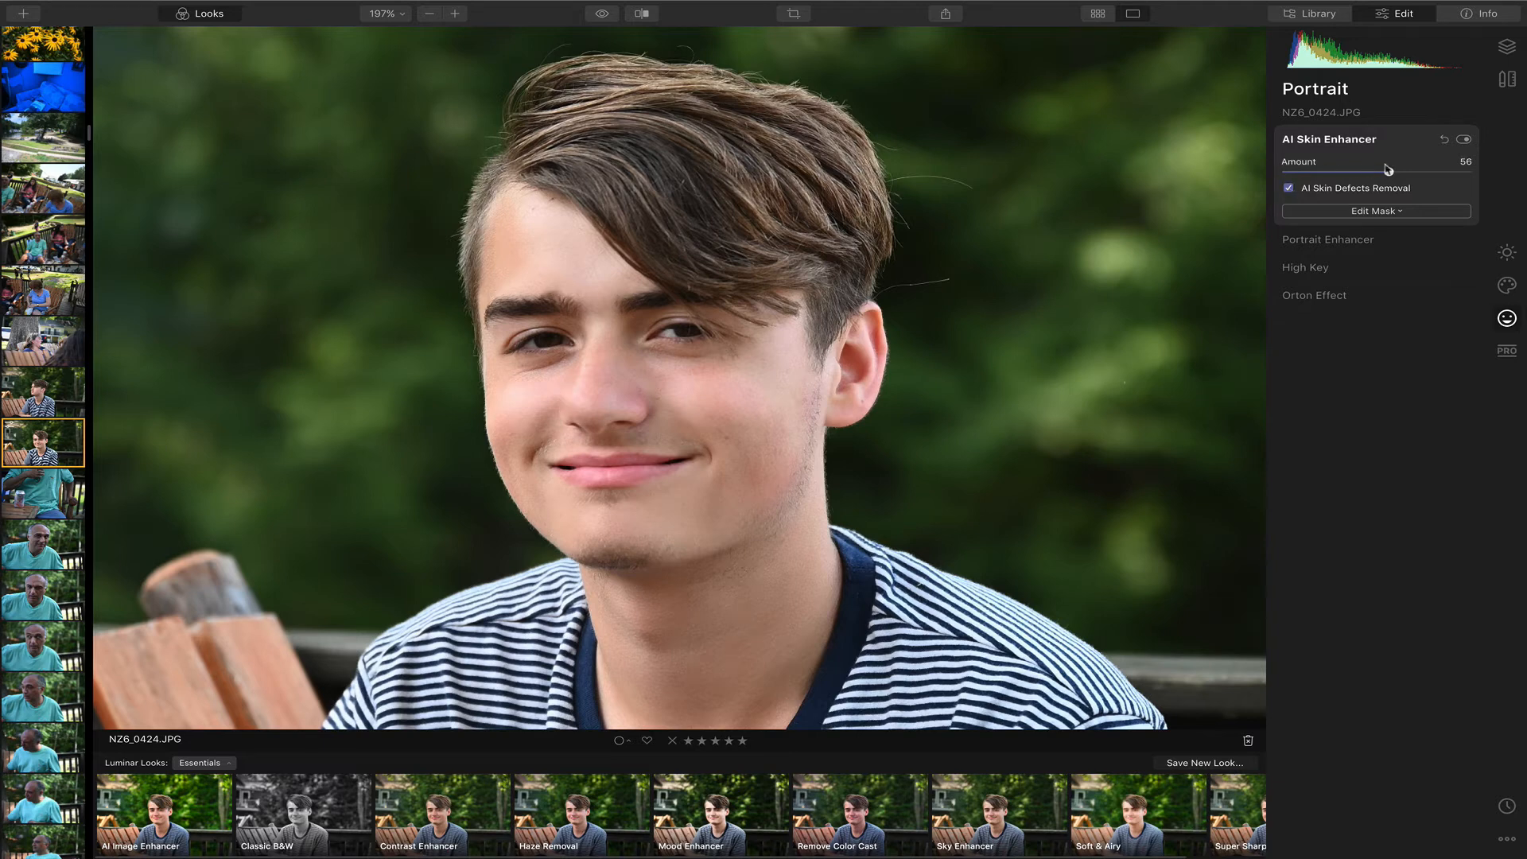
pyautogui.moveTo(1388, 172); pyautogui.dragTo(1460, 174)
pyautogui.click(1463, 140)
pyautogui.click(1465, 140)
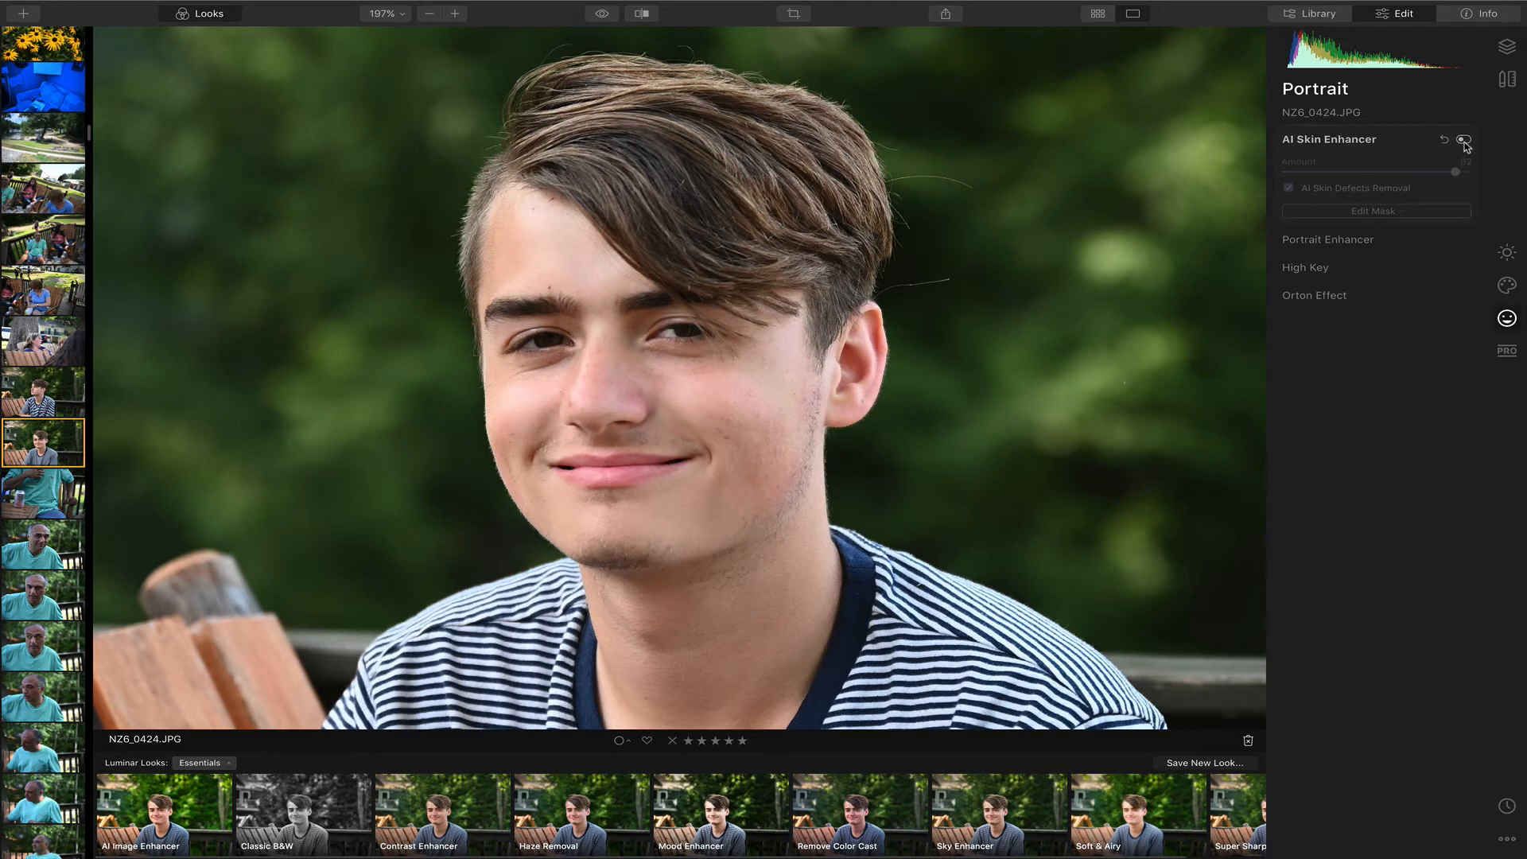
pyautogui.click(1464, 140)
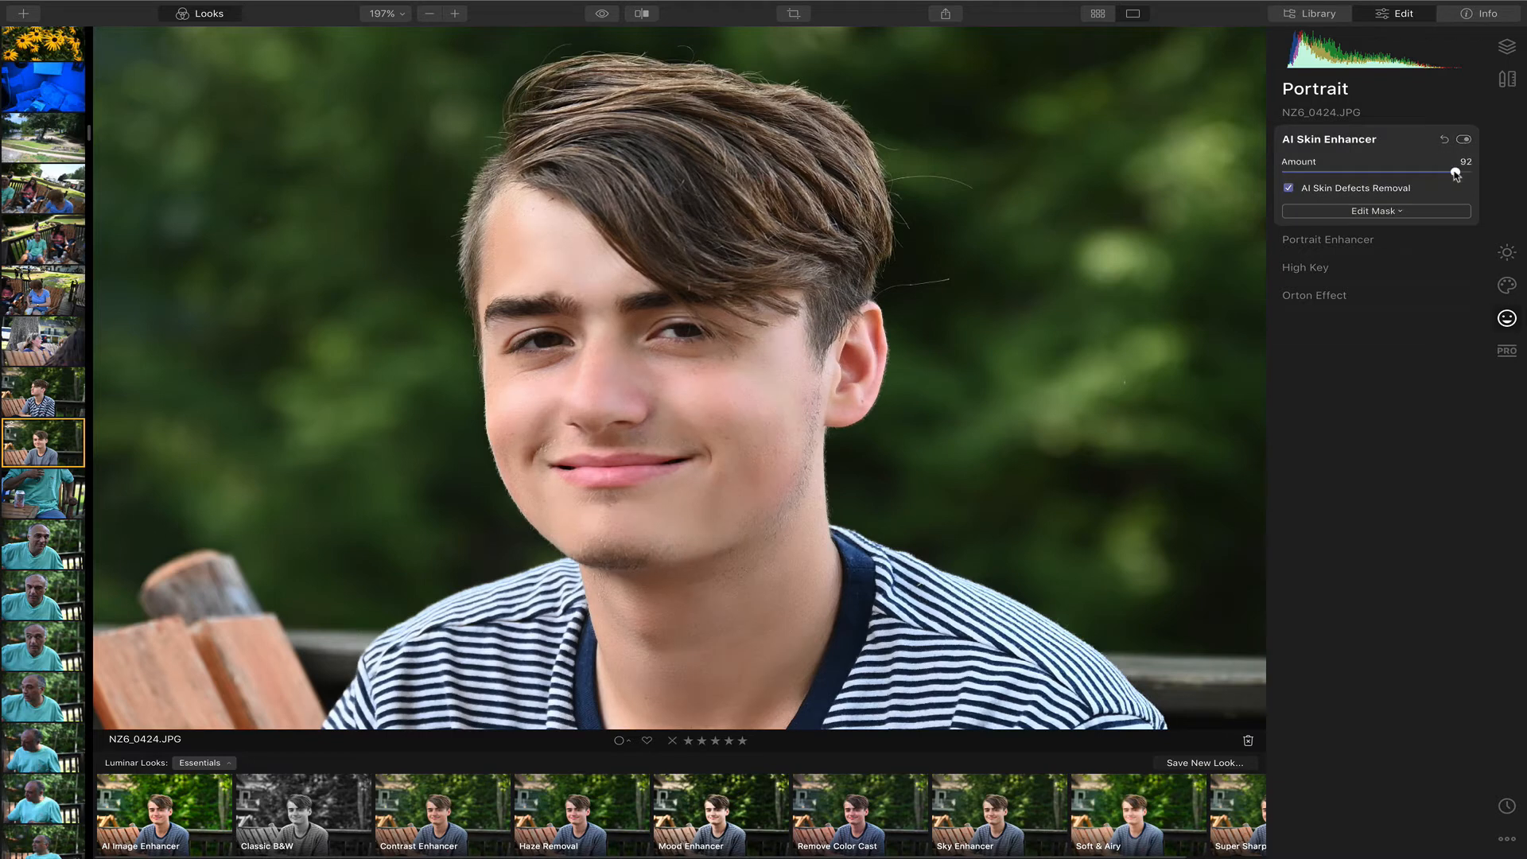
# - Lower the AI Skin Enhancer Amount to 61 and check the skin without and with it
pyautogui.moveTo(1454, 173); pyautogui.dragTo(1397, 177)
pyautogui.click(1463, 140)
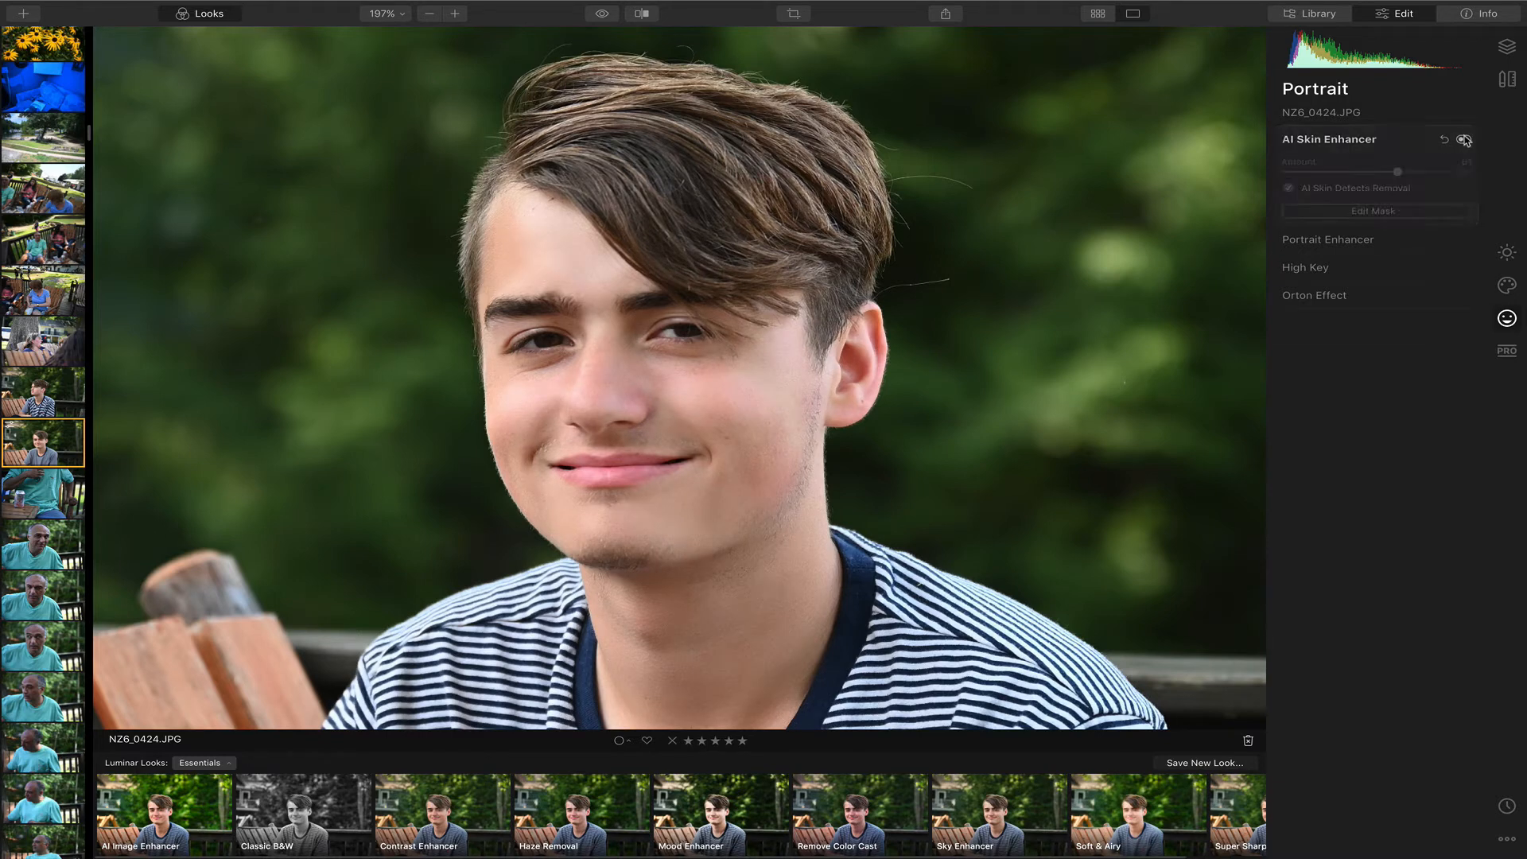
pyautogui.click(1463, 140)
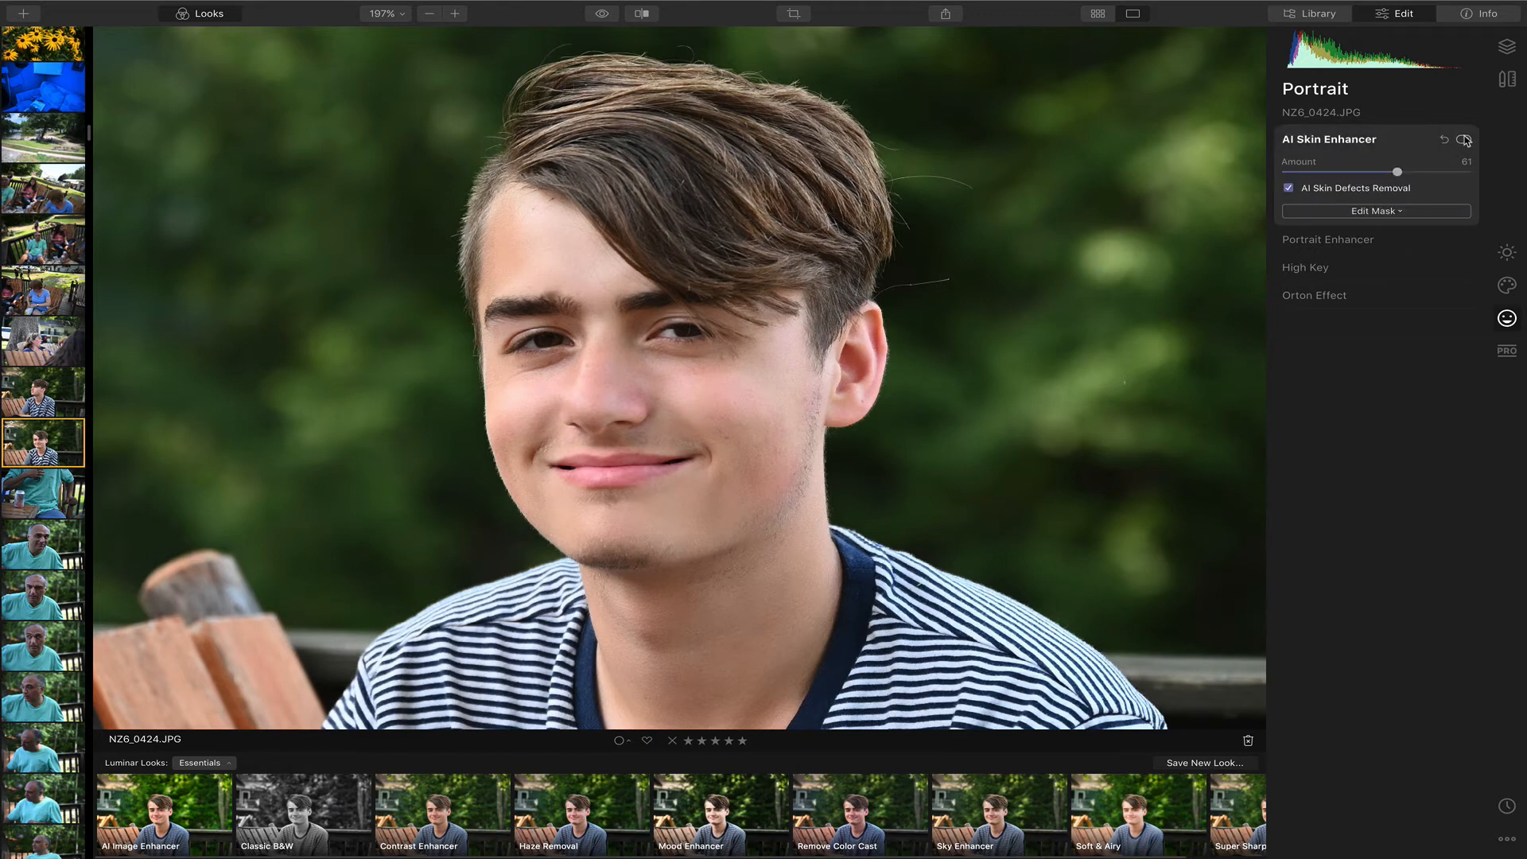
# - In Portrait Enhancer, set Eye Whitening 50, Eye Enhancer 48, Dark Circles Removal 37, Enlarge Eyes 54 and Eyebrow Improve 34
pyautogui.click(1347, 249)
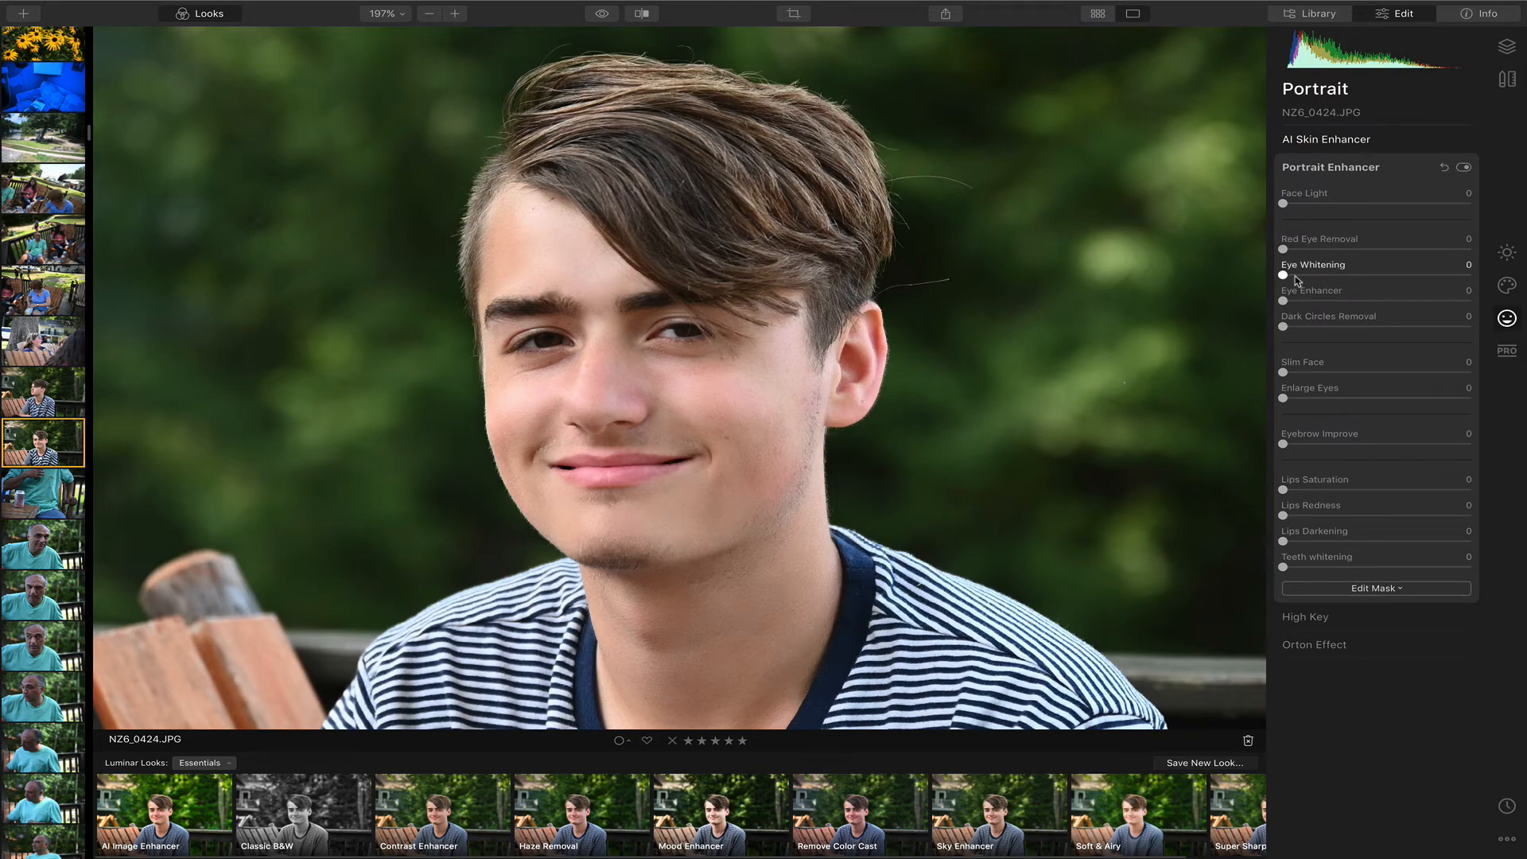
pyautogui.moveTo(1283, 275); pyautogui.dragTo(1381, 276)
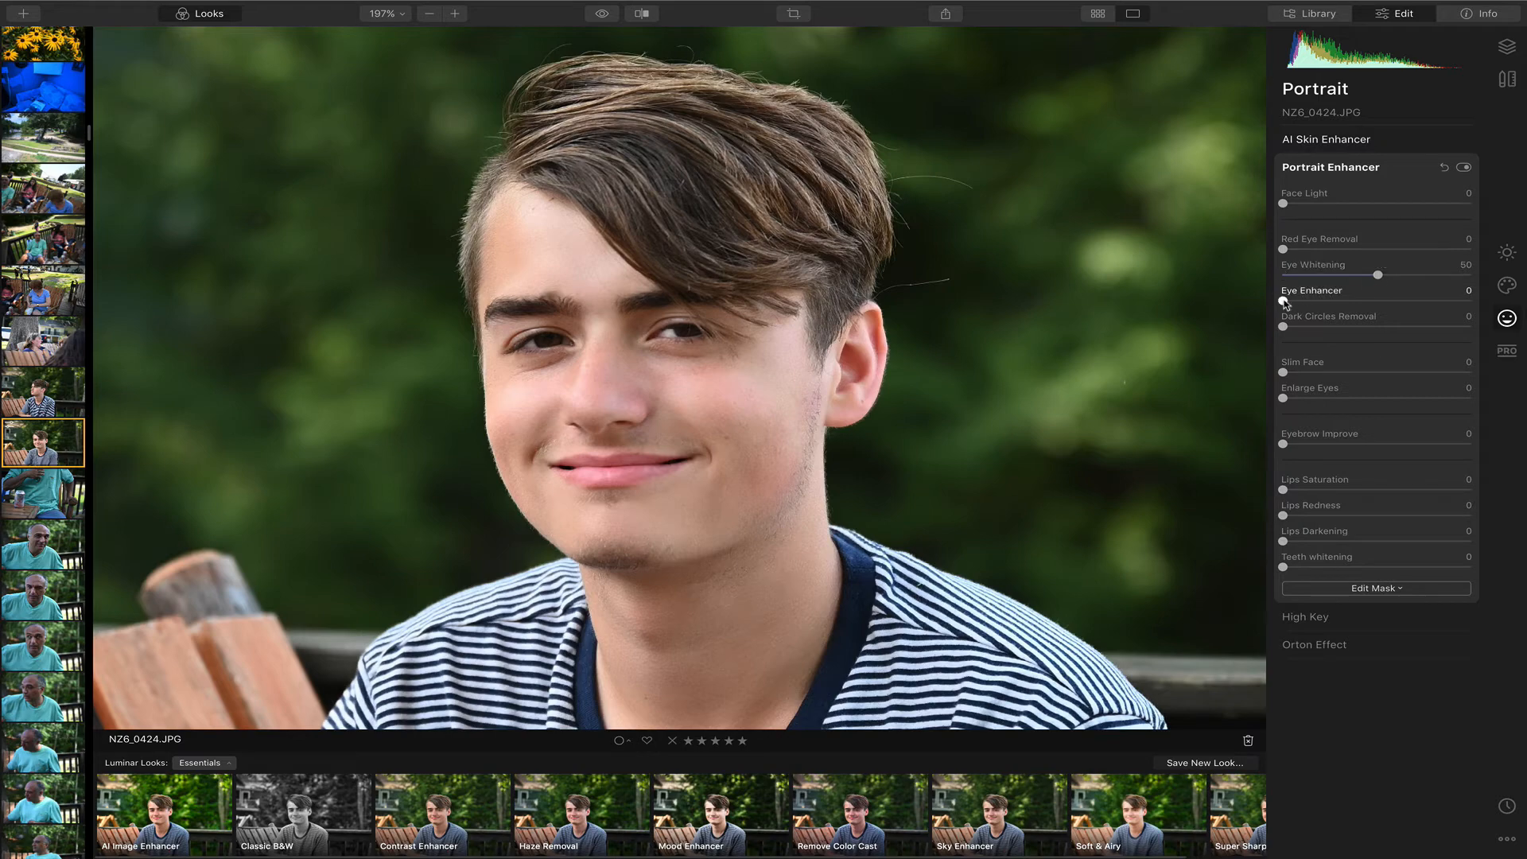
pyautogui.moveTo(1283, 300); pyautogui.dragTo(1382, 303)
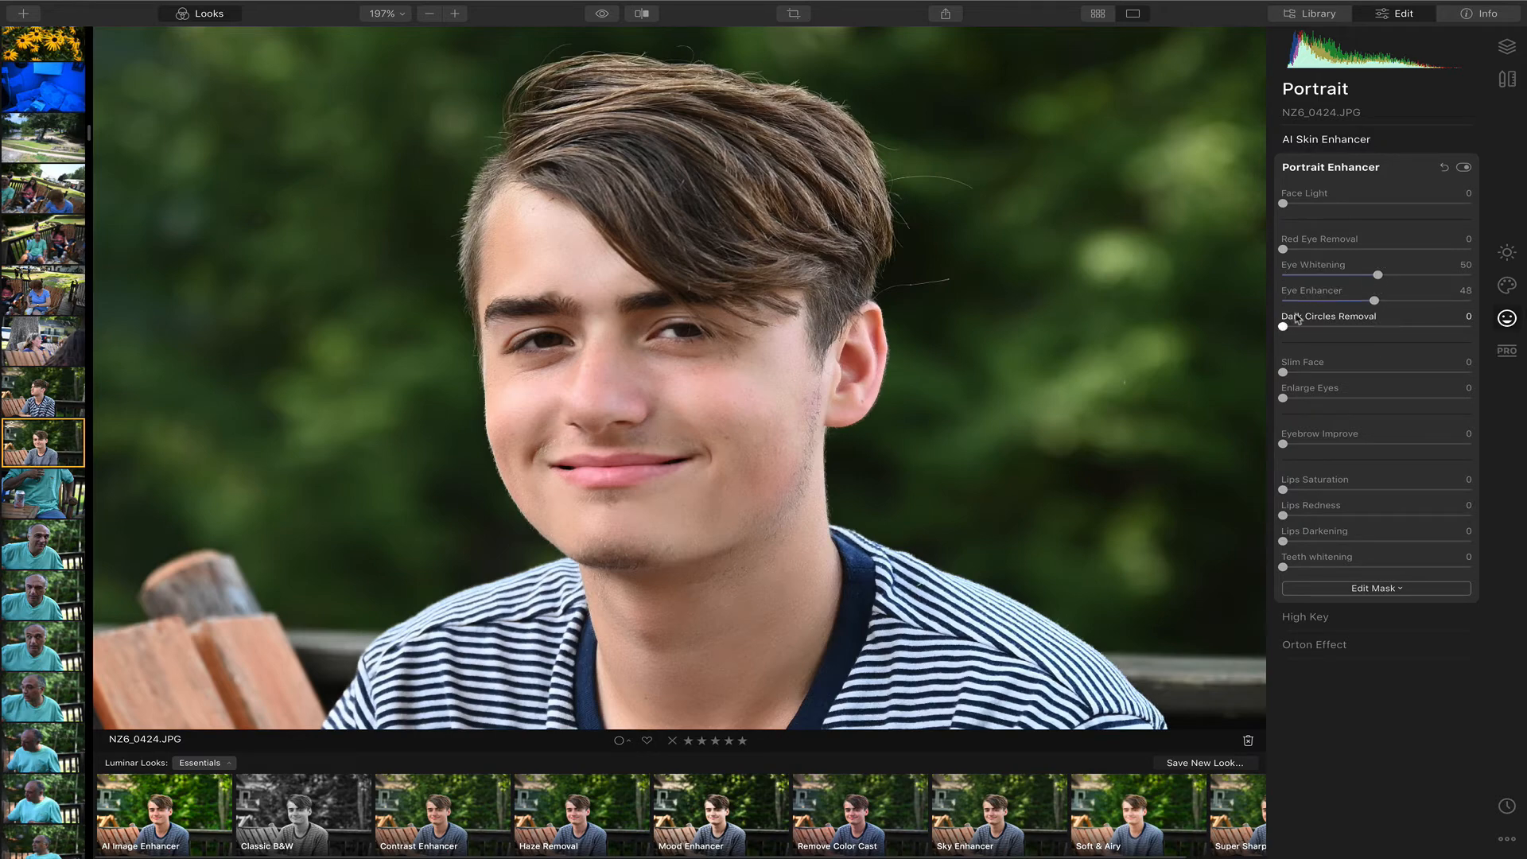
pyautogui.moveTo(1289, 326); pyautogui.dragTo(1360, 330)
pyautogui.moveTo(1283, 398); pyautogui.dragTo(1385, 400)
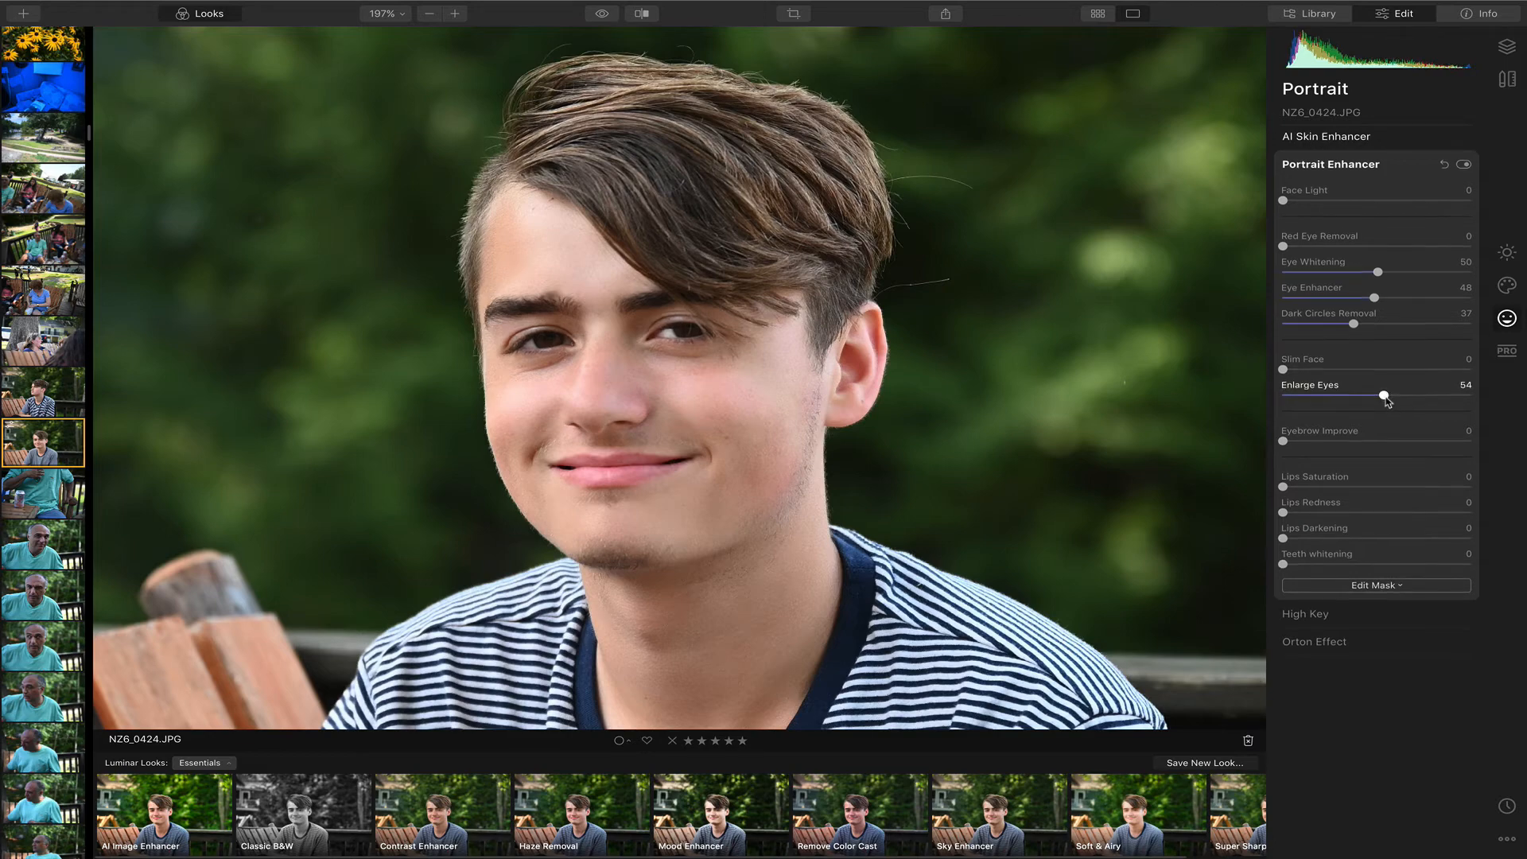
pyautogui.moveTo(1297, 447); pyautogui.dragTo(1350, 447)
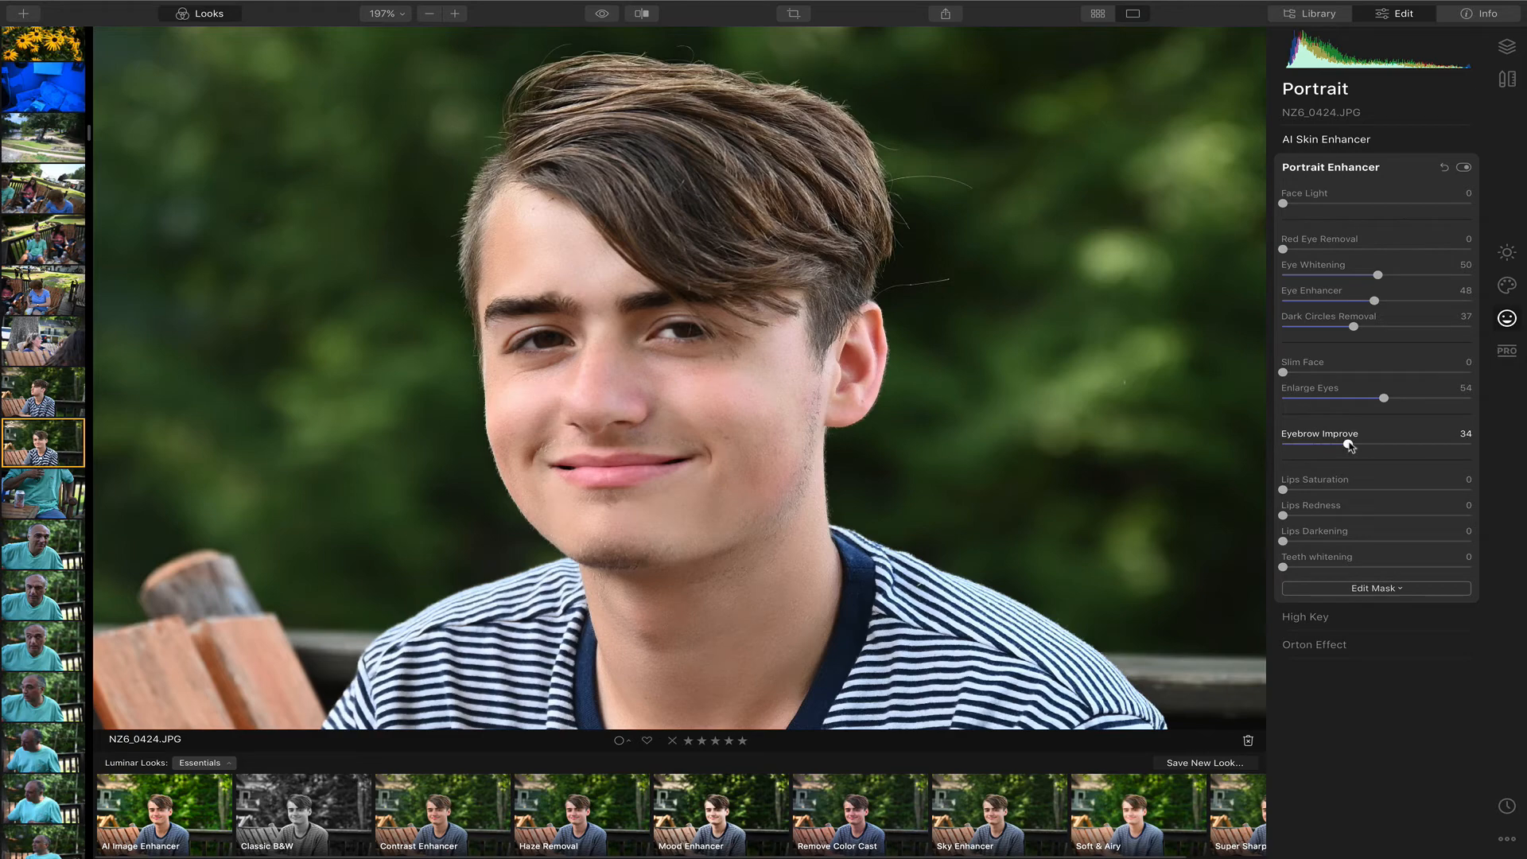
# - Set Lips Saturation to 56, Lips Redness to 12 and Lips Darkening to 22, keeping Teeth whitening at 0
pyautogui.click(1353, 490)
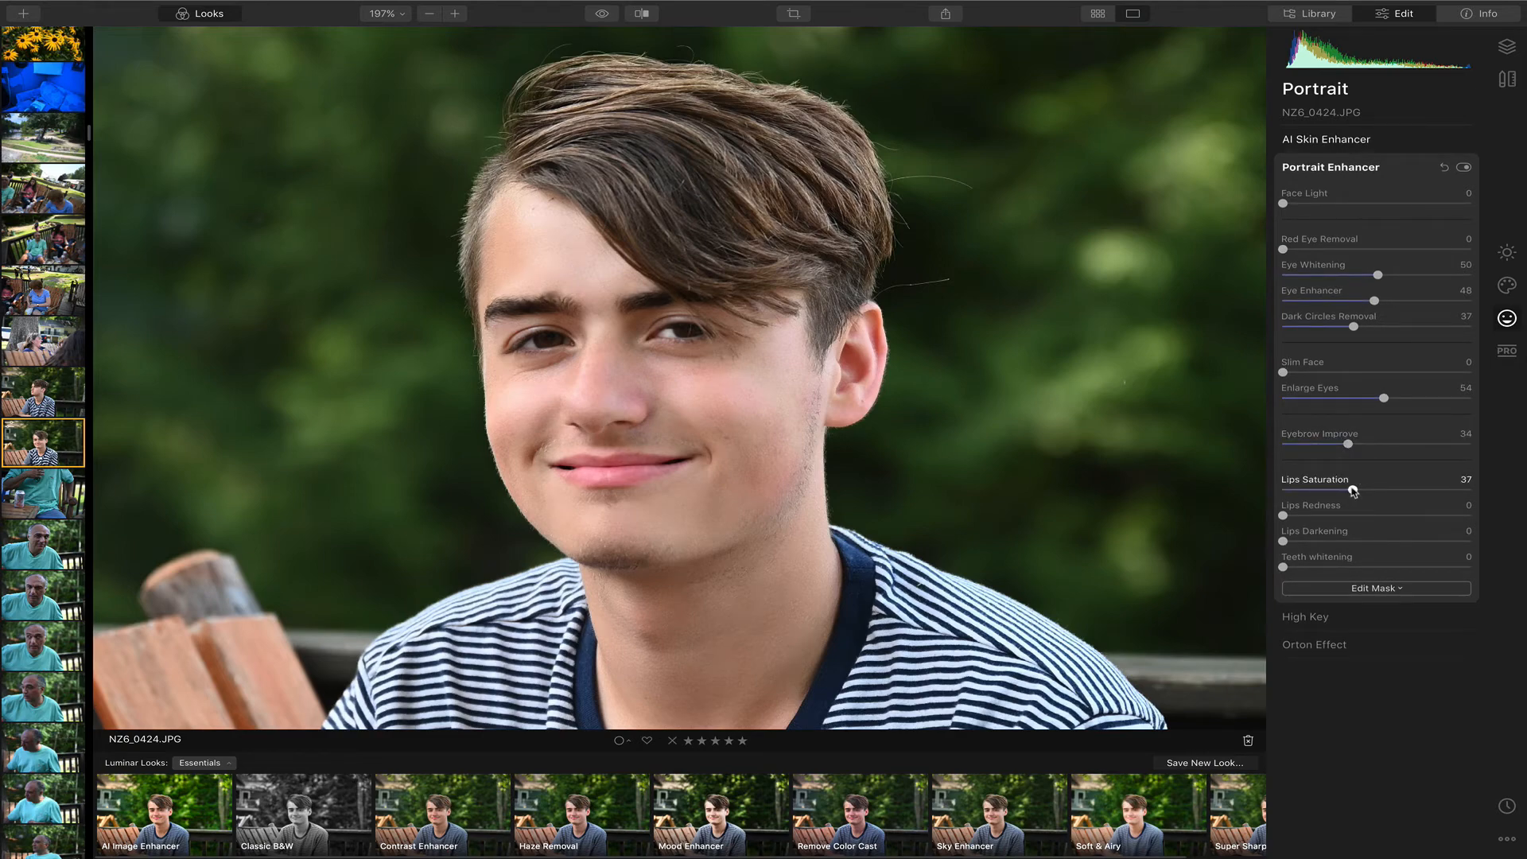
pyautogui.moveTo(1353, 490); pyautogui.dragTo(1389, 492)
pyautogui.click(1305, 515)
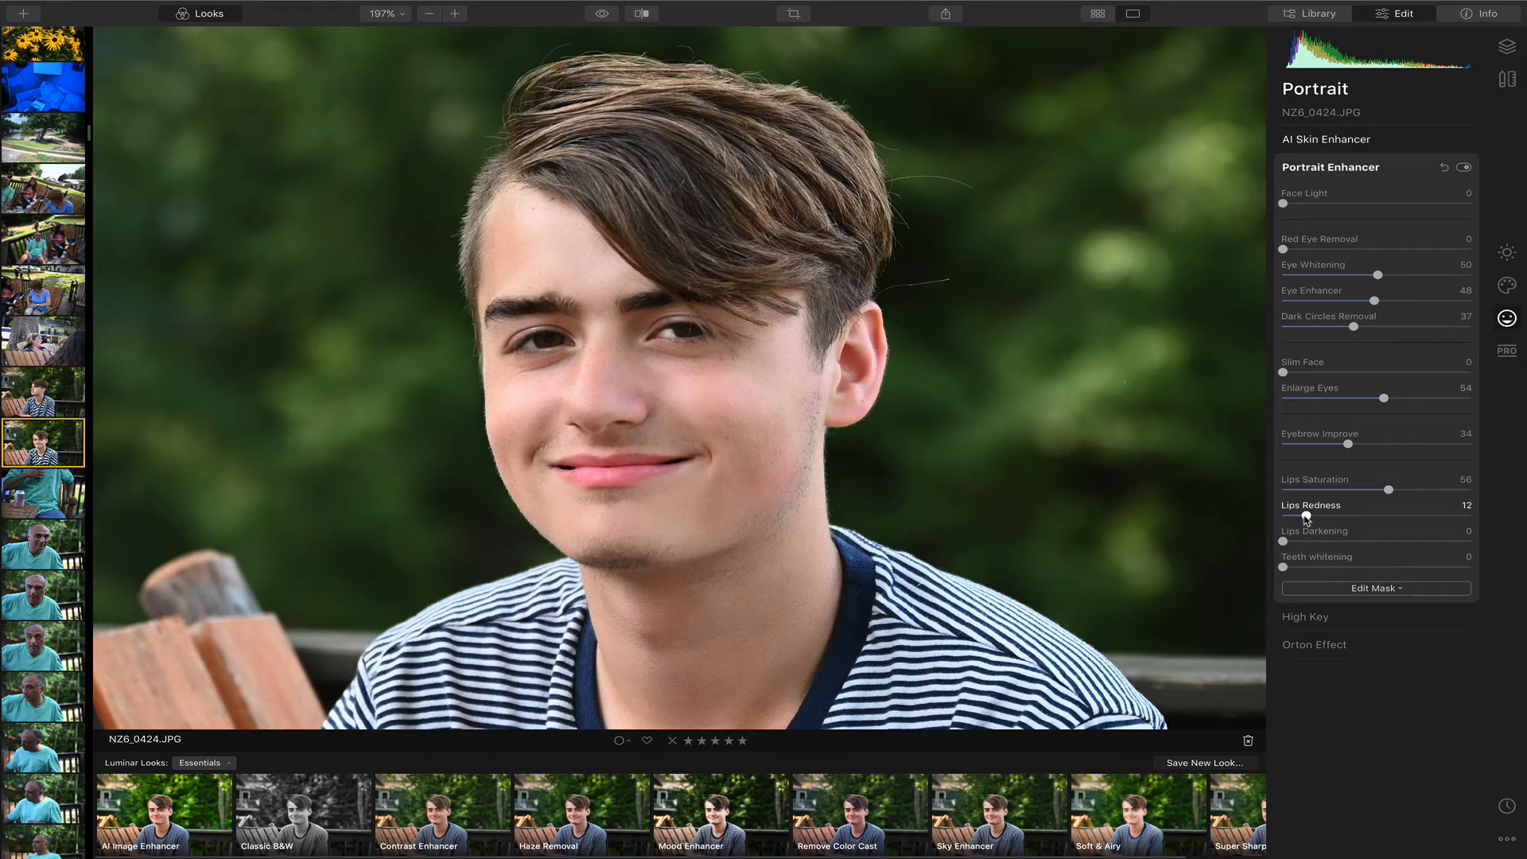
pyautogui.click(1324, 541)
pyautogui.click(1327, 567)
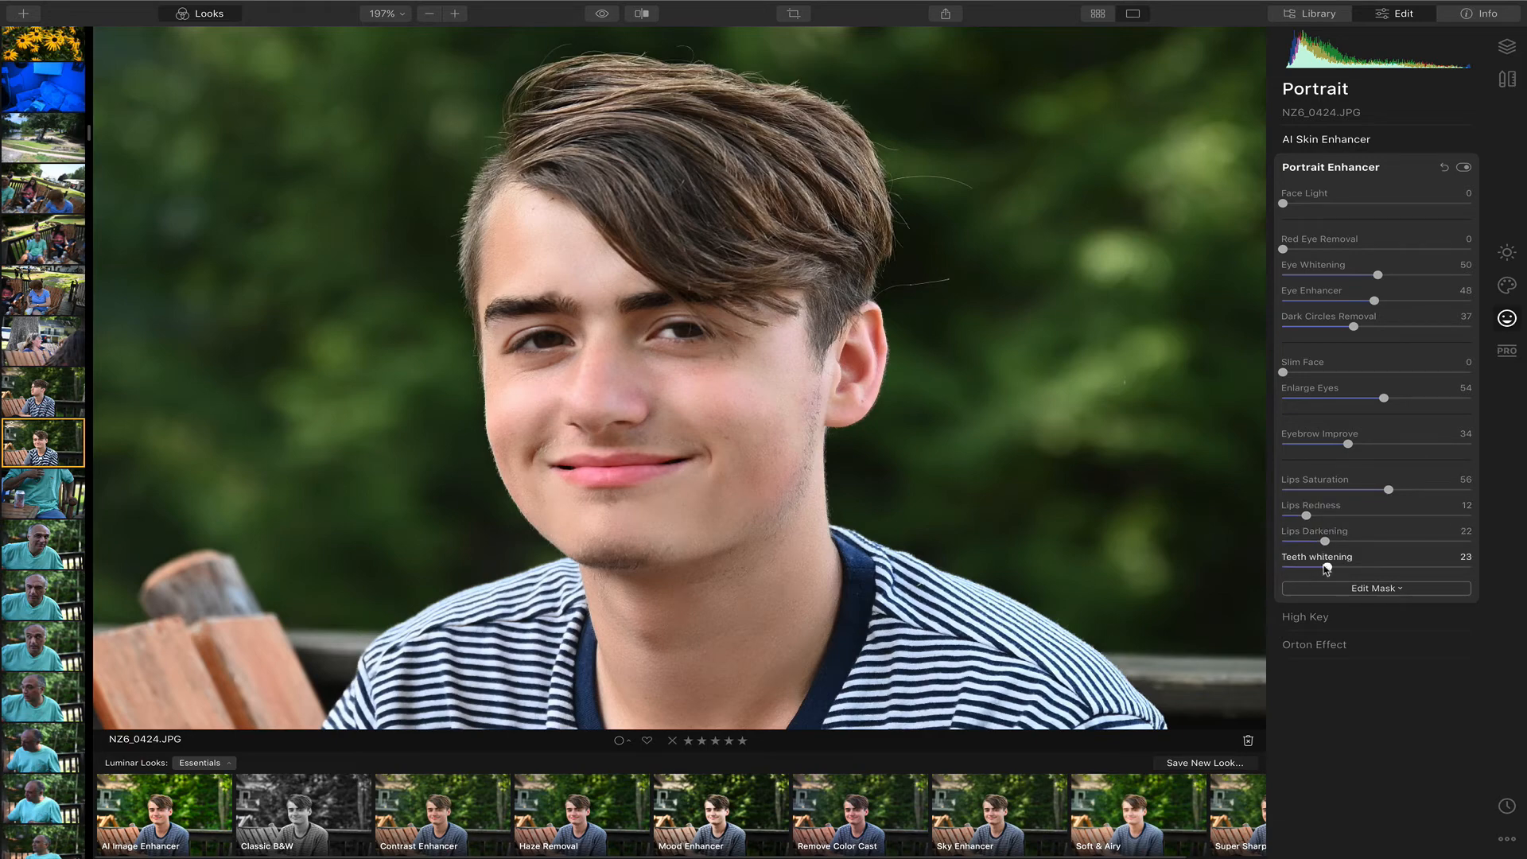
pyautogui.moveTo(1327, 567); pyautogui.dragTo(1253, 565)
# - Compare the portrait with and without Portrait Enhancer and leave that filter switched off
pyautogui.click(1463, 169)
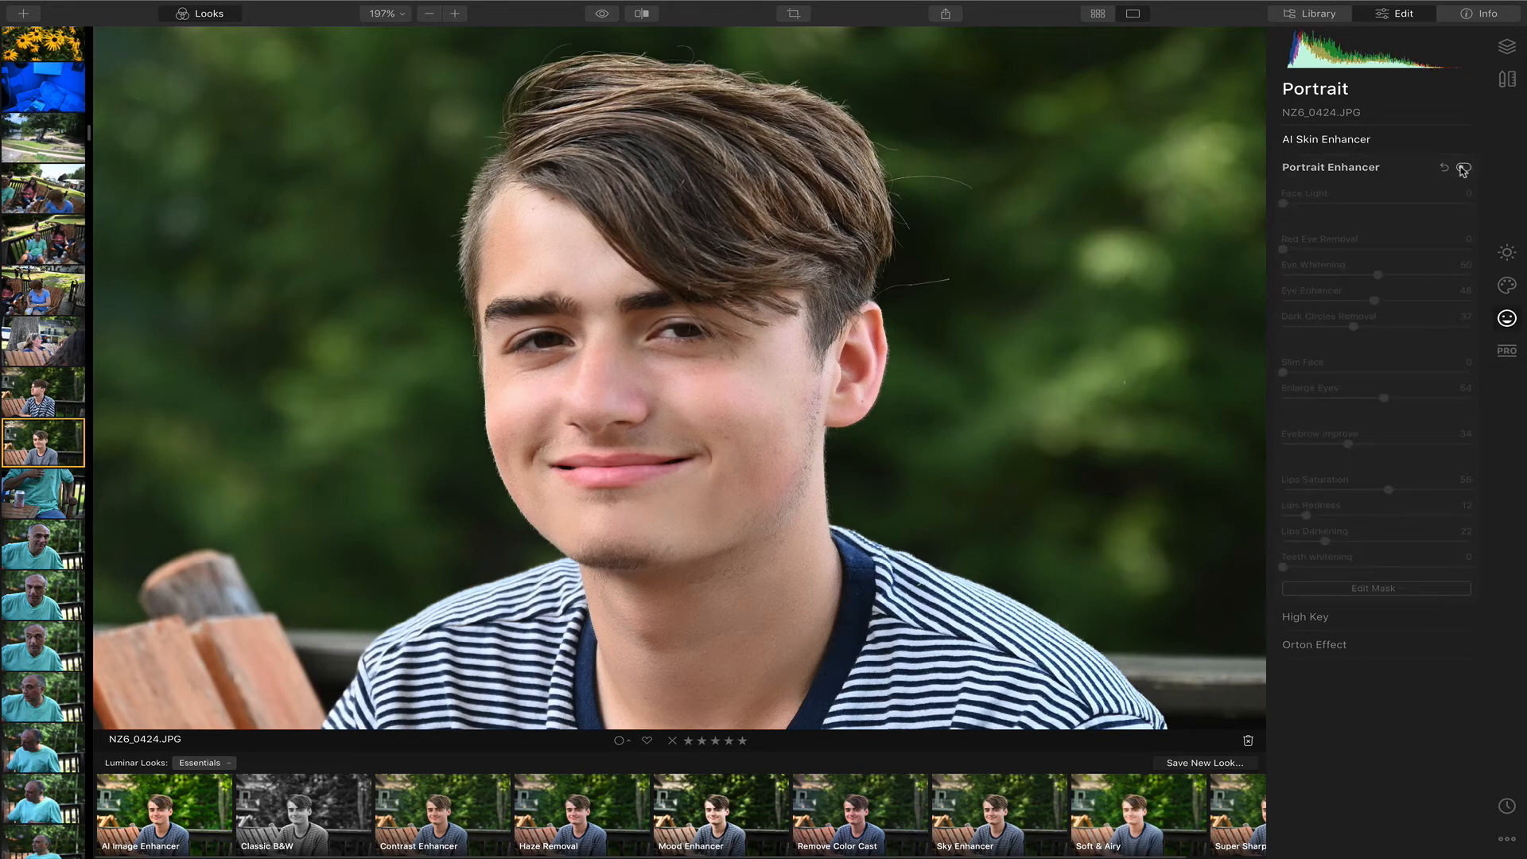
pyautogui.click(1463, 168)
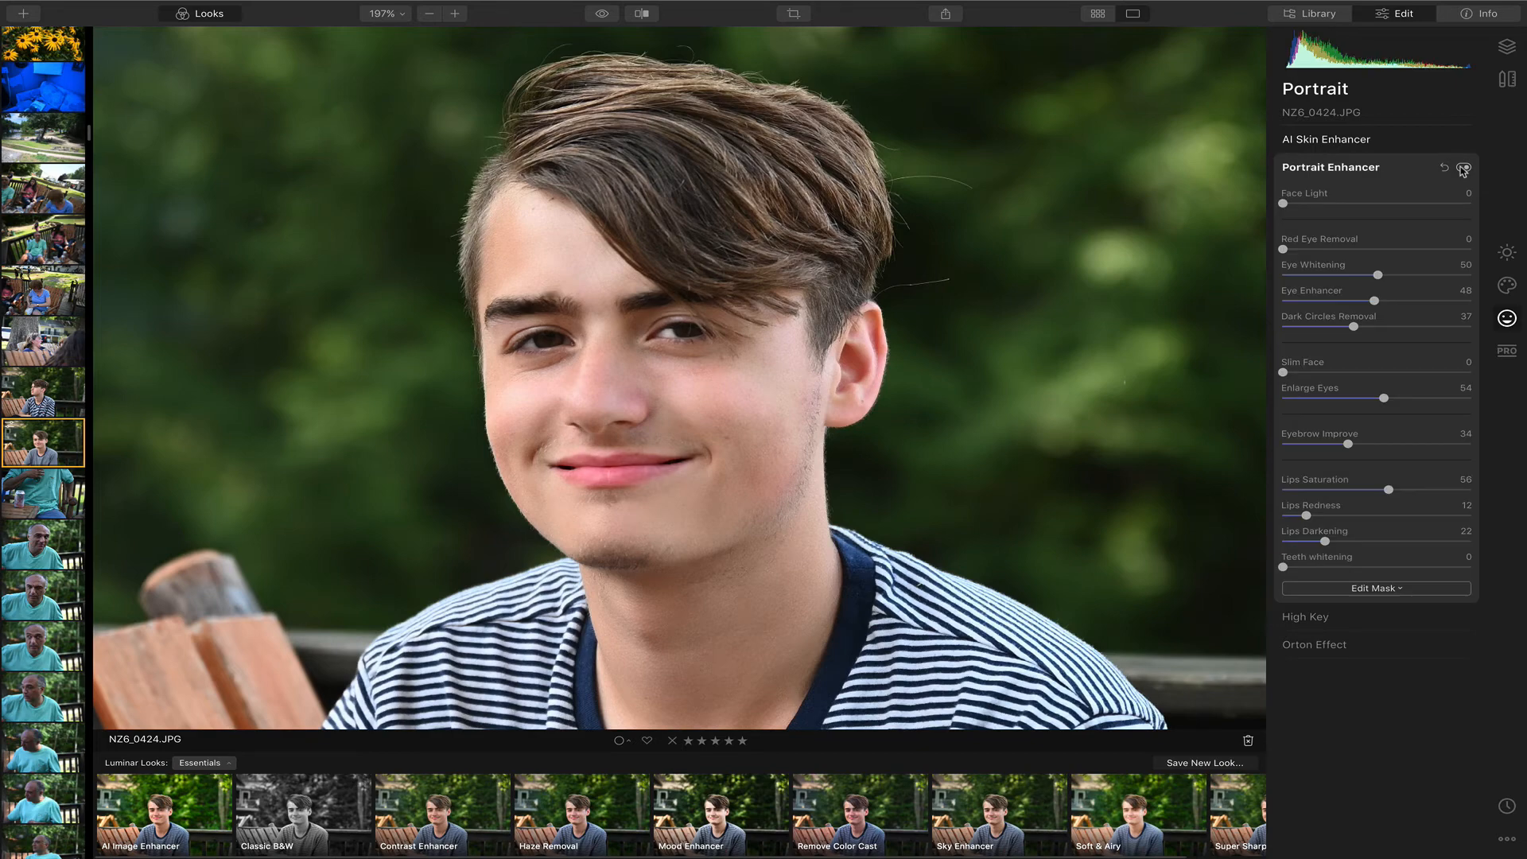
pyautogui.click(1464, 168)
pyautogui.click(1464, 169)
pyautogui.click(1464, 168)
# - Compare the portrait with AI Skin Enhancer off and on again
pyautogui.click(1428, 141)
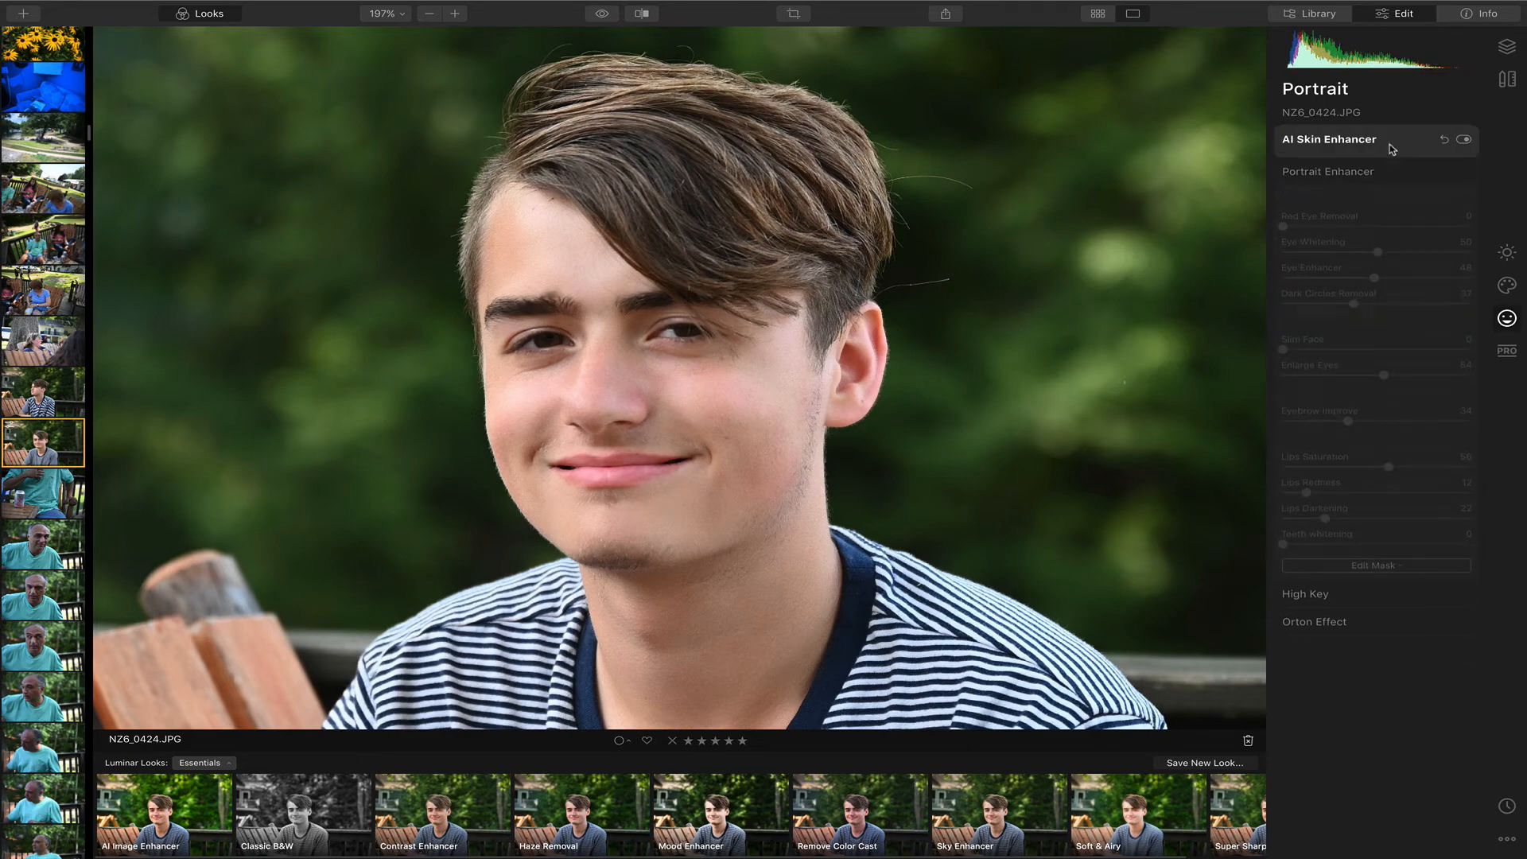
pyautogui.click(1463, 140)
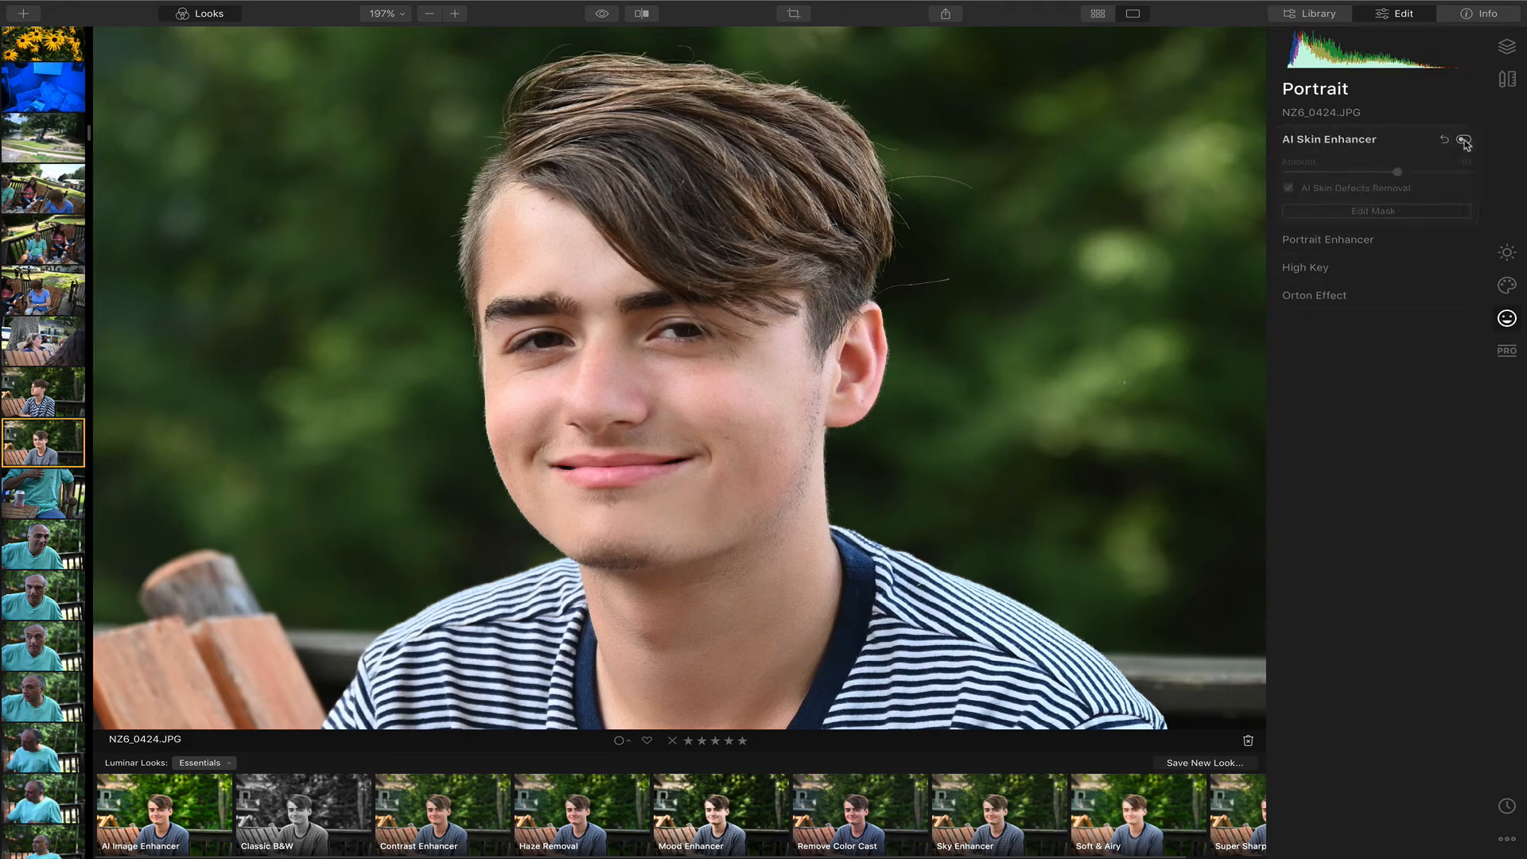
pyautogui.click(1464, 140)
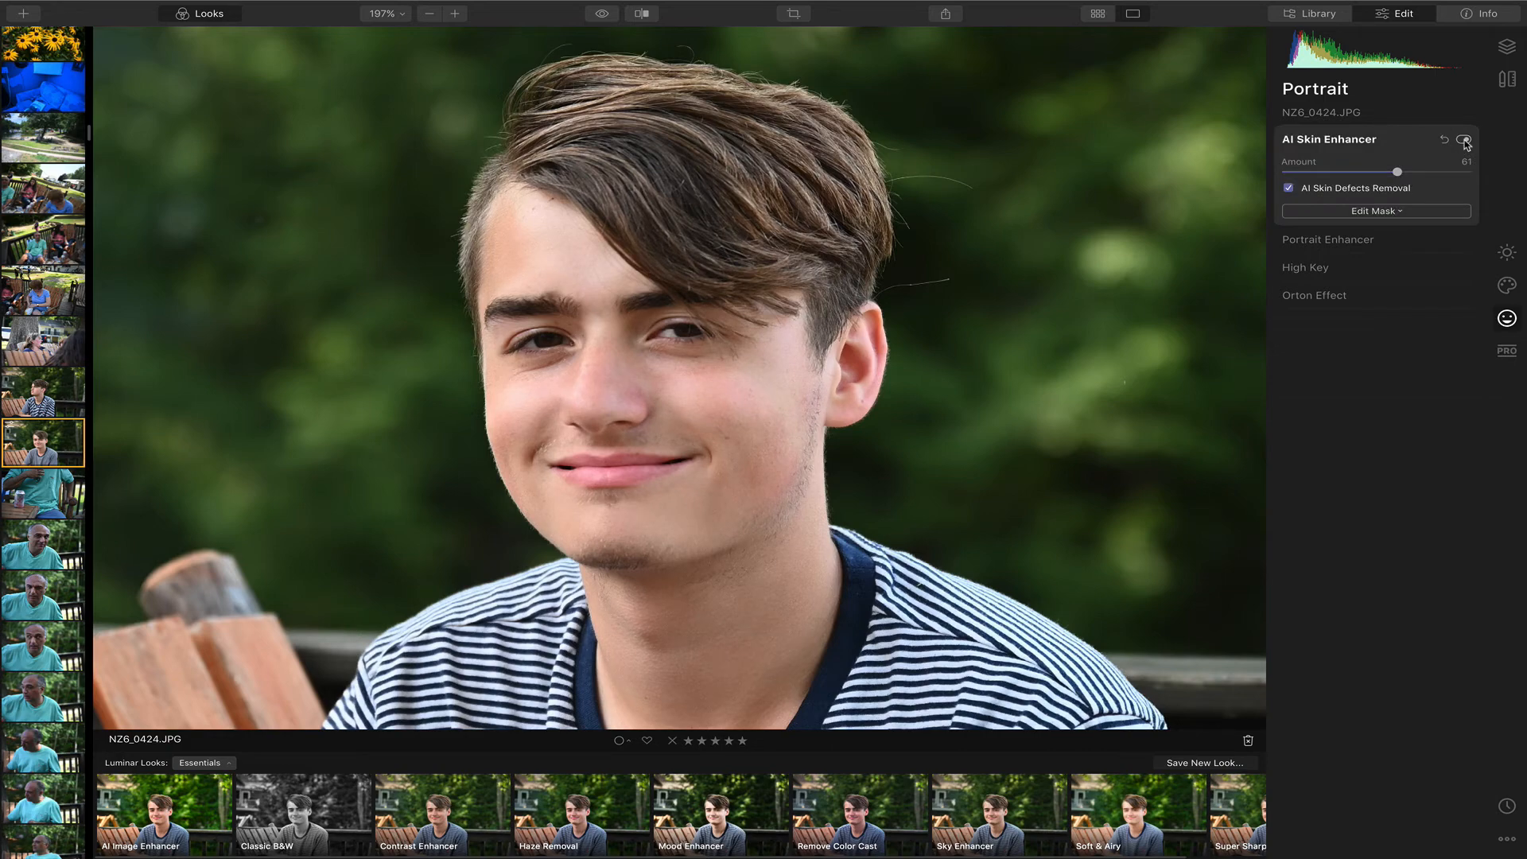
# - Set the High Key Amount to 39 and apply the Orton Effect with Type 2 at an Amount of 74
pyautogui.click(1316, 268)
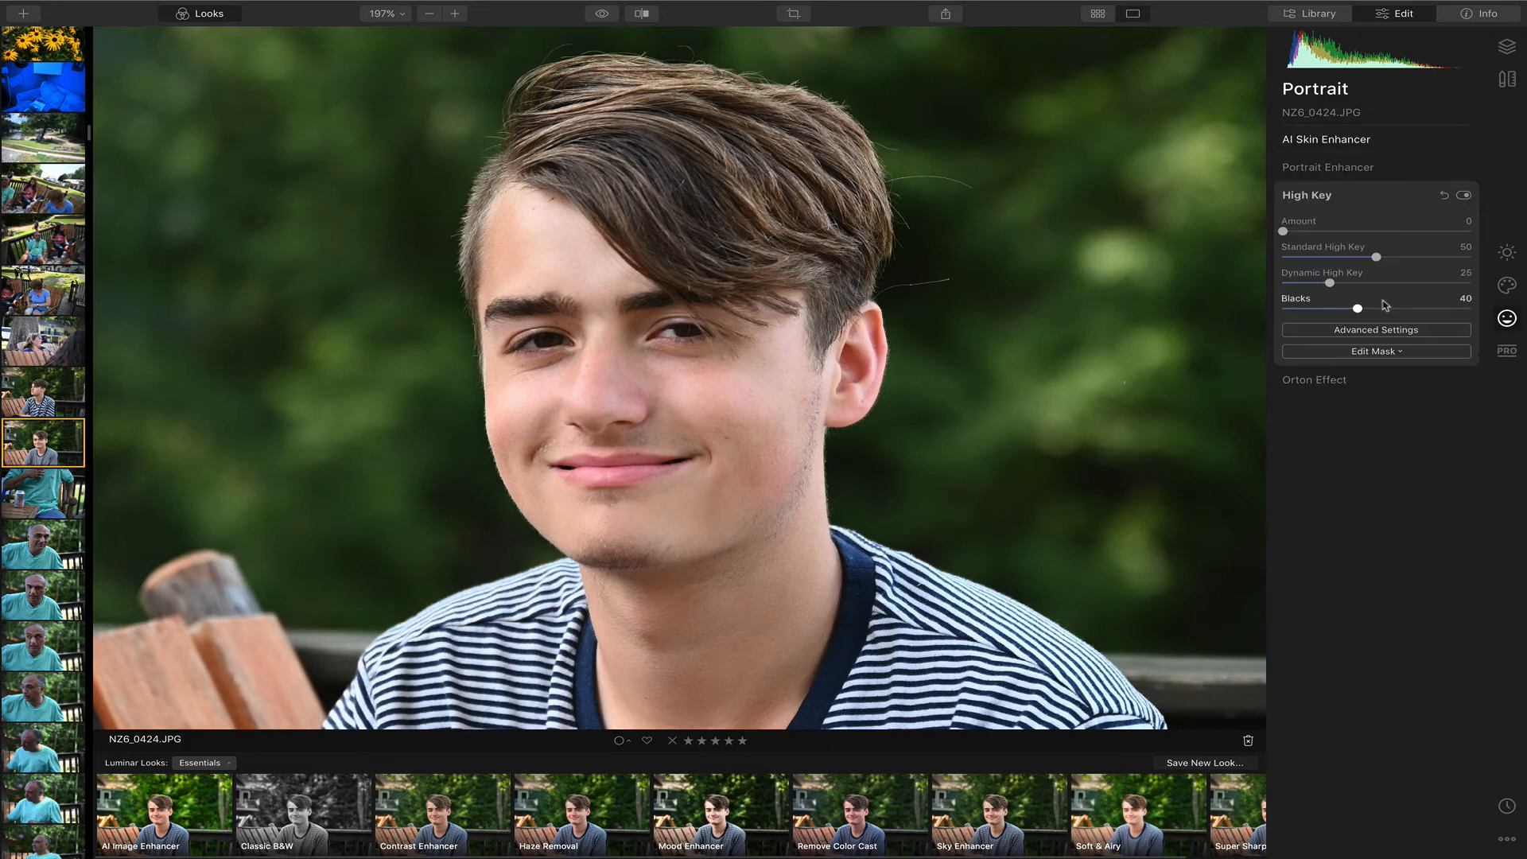
pyautogui.moveTo(1283, 231); pyautogui.dragTo(1356, 232)
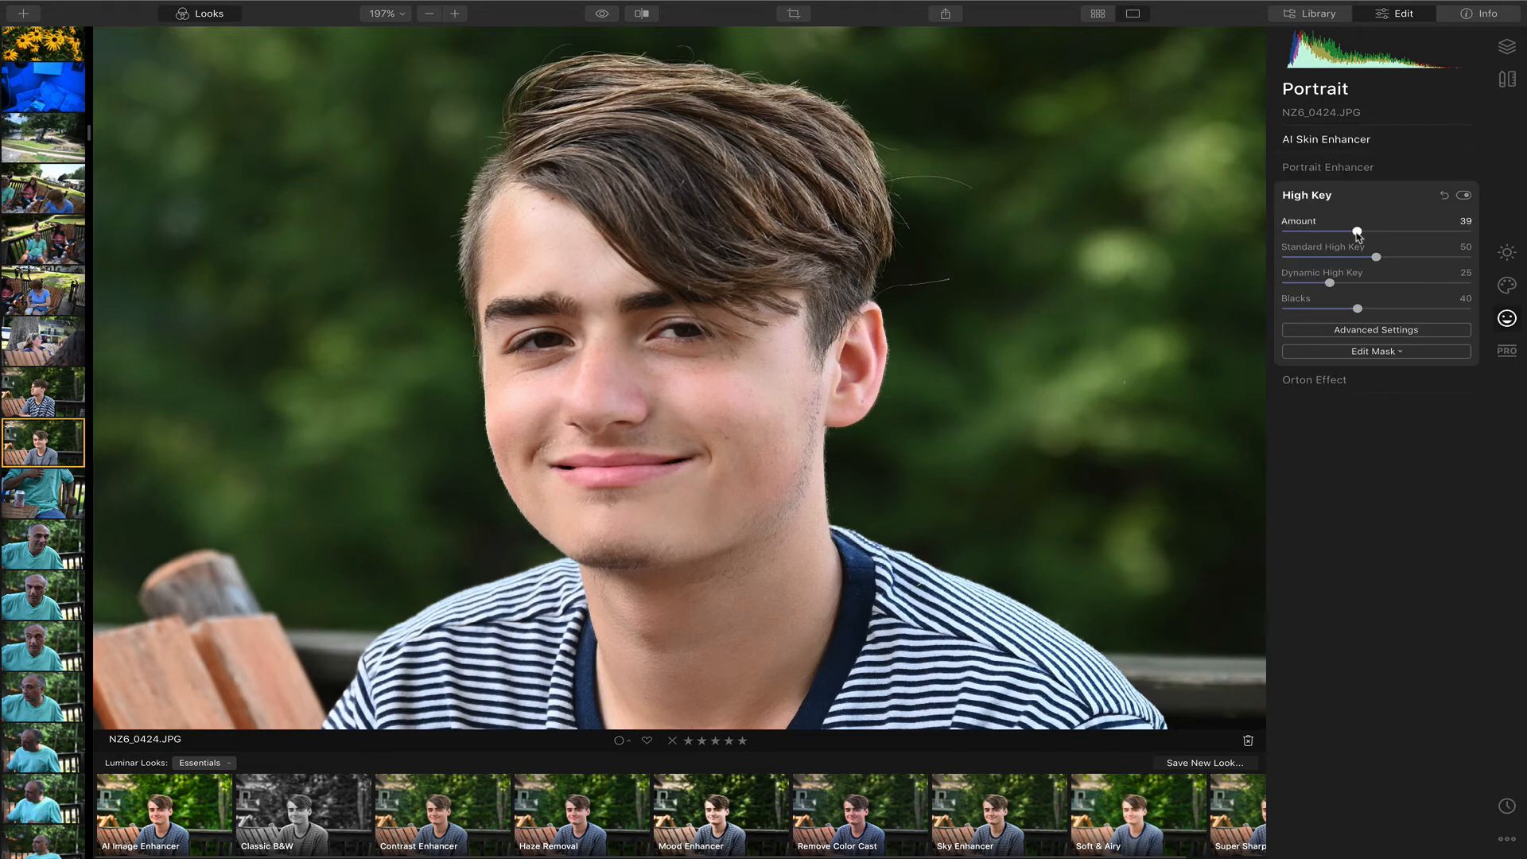
pyautogui.click(1354, 384)
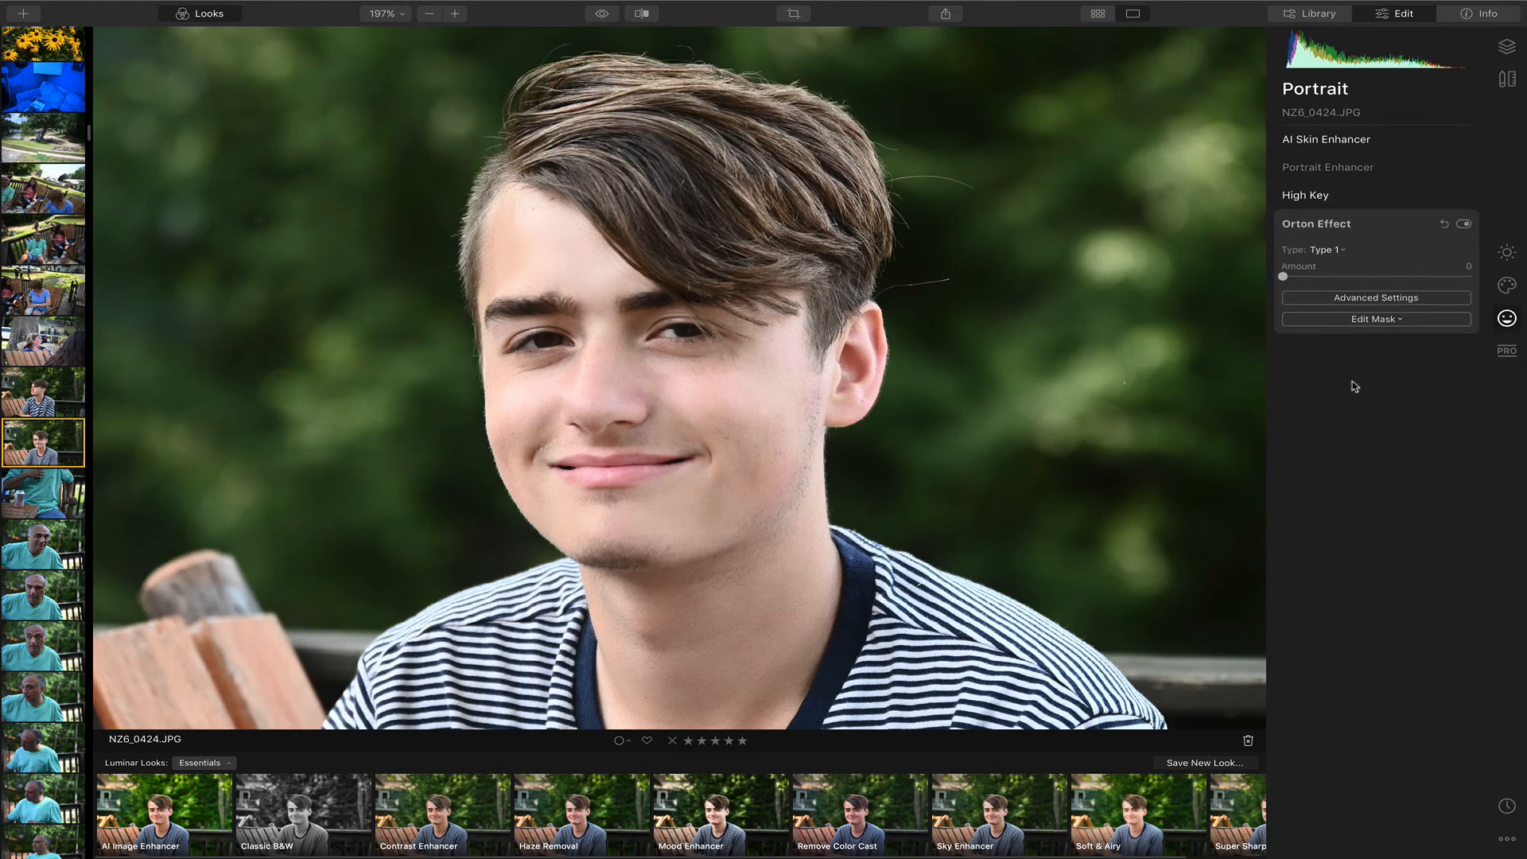
pyautogui.click(1363, 276)
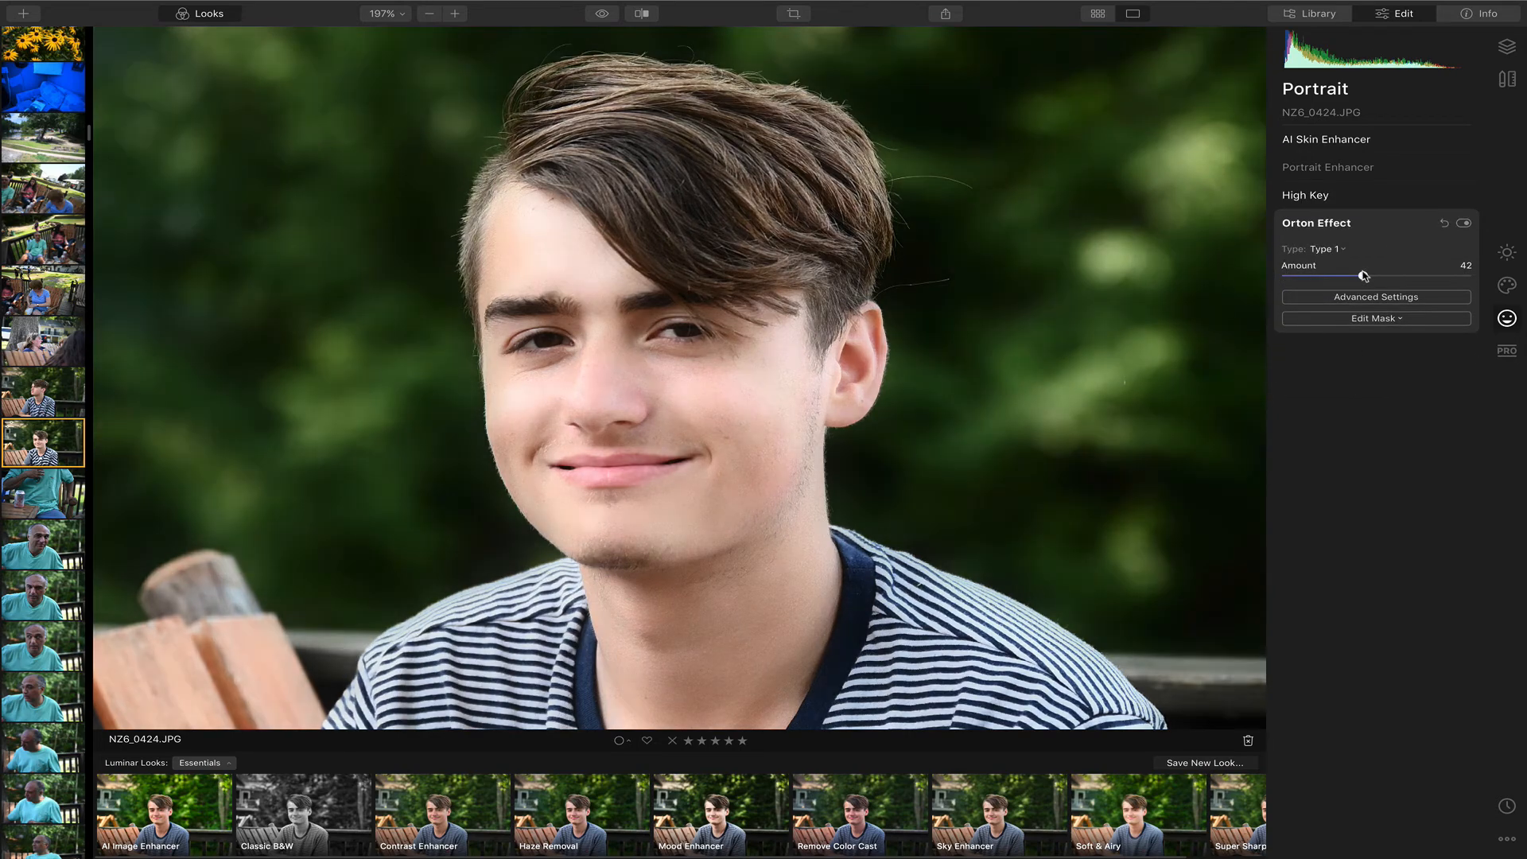
pyautogui.moveTo(1364, 276); pyautogui.dragTo(1416, 276)
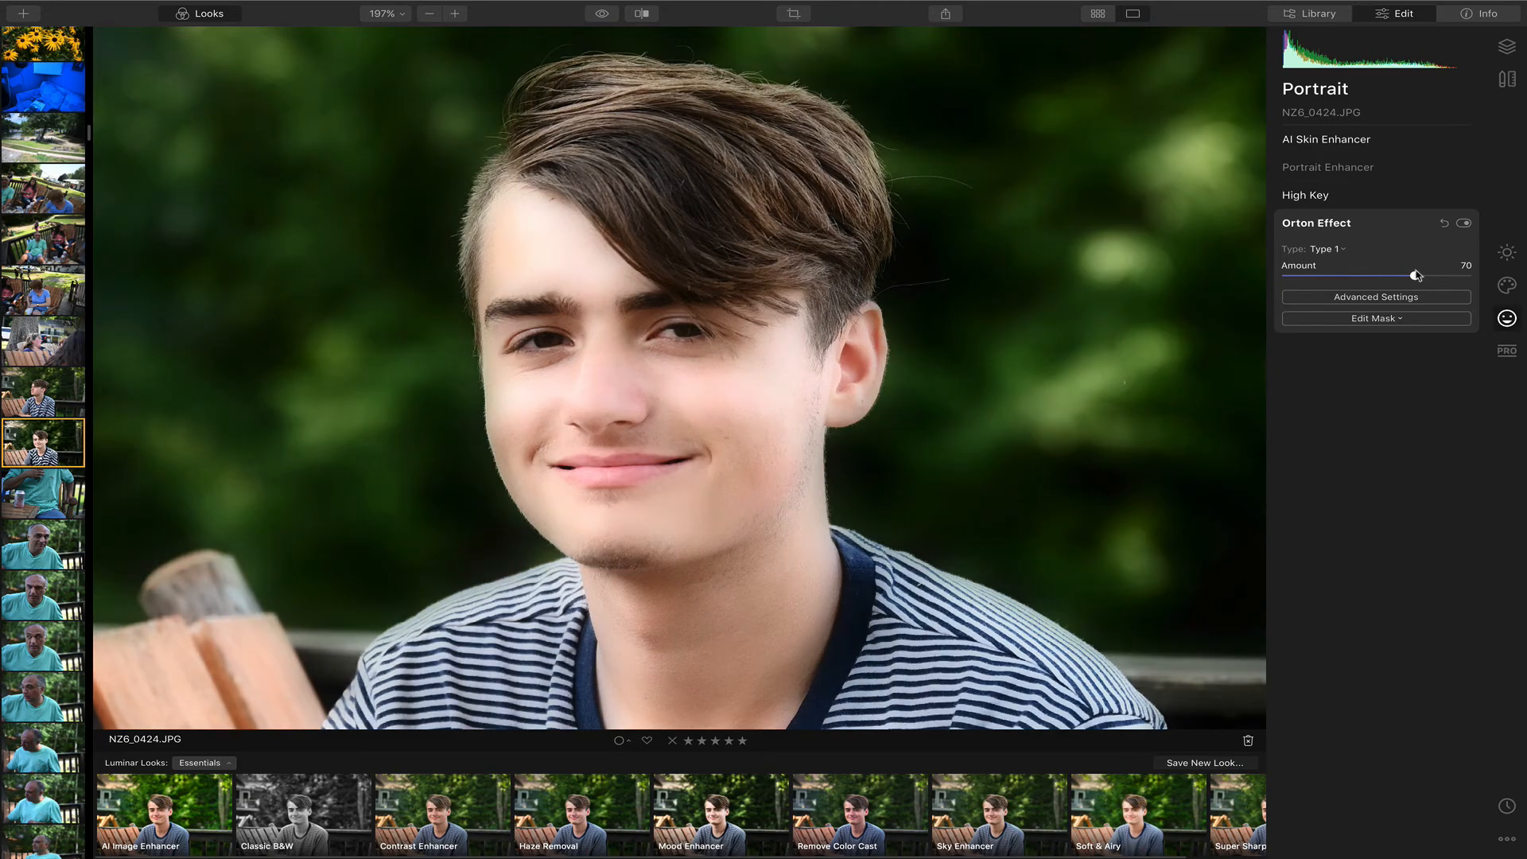
pyautogui.moveTo(1417, 276)
pyautogui.mouseDown()
pyautogui.moveTo(1373, 276)
pyautogui.moveTo(1425, 274)
pyautogui.mouseUp()
pyautogui.click(1334, 250)
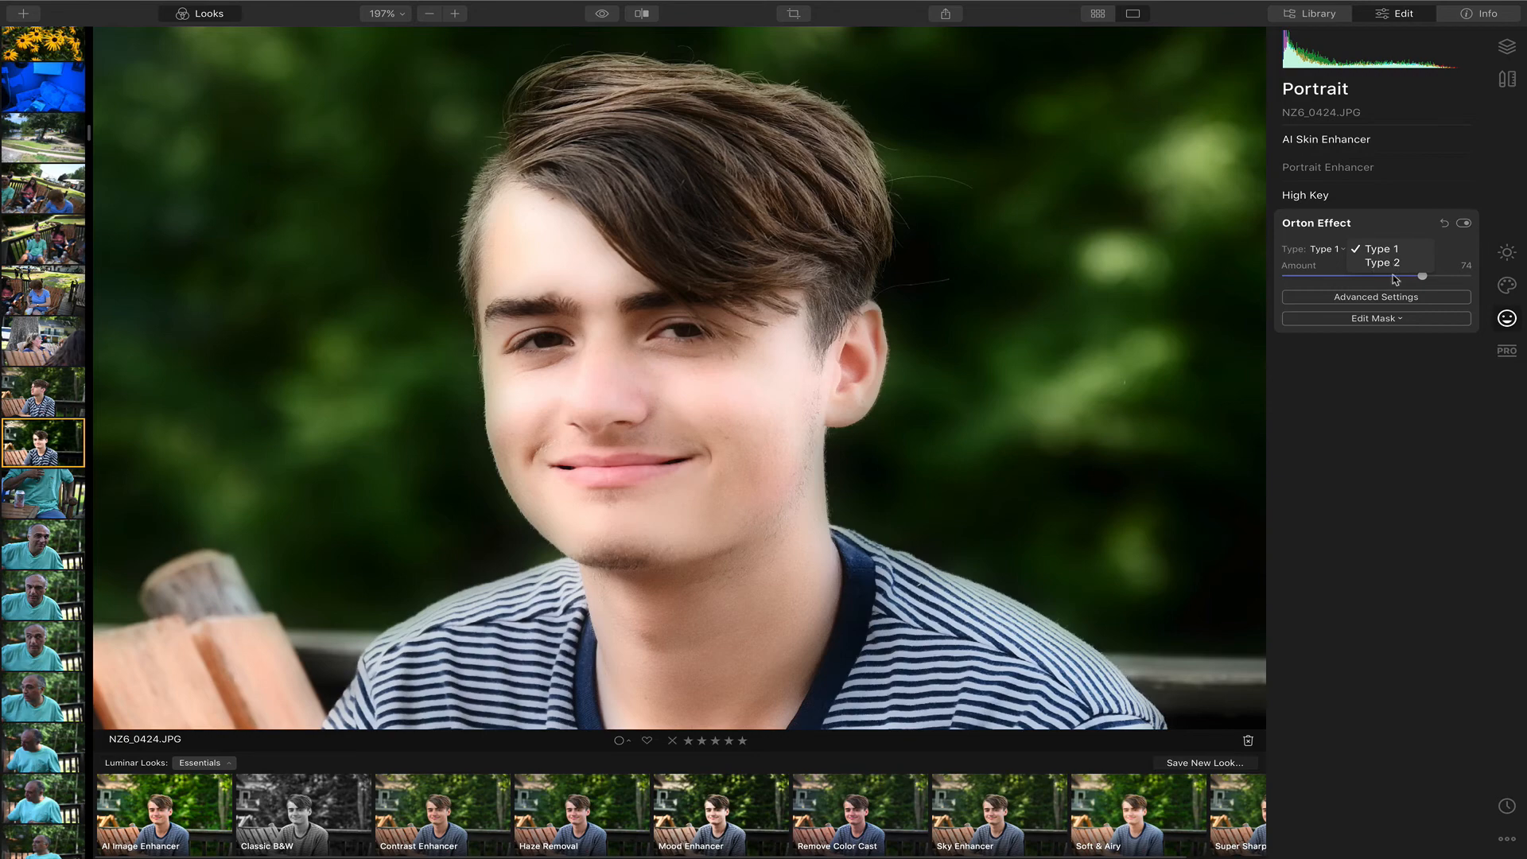
pyautogui.click(1385, 265)
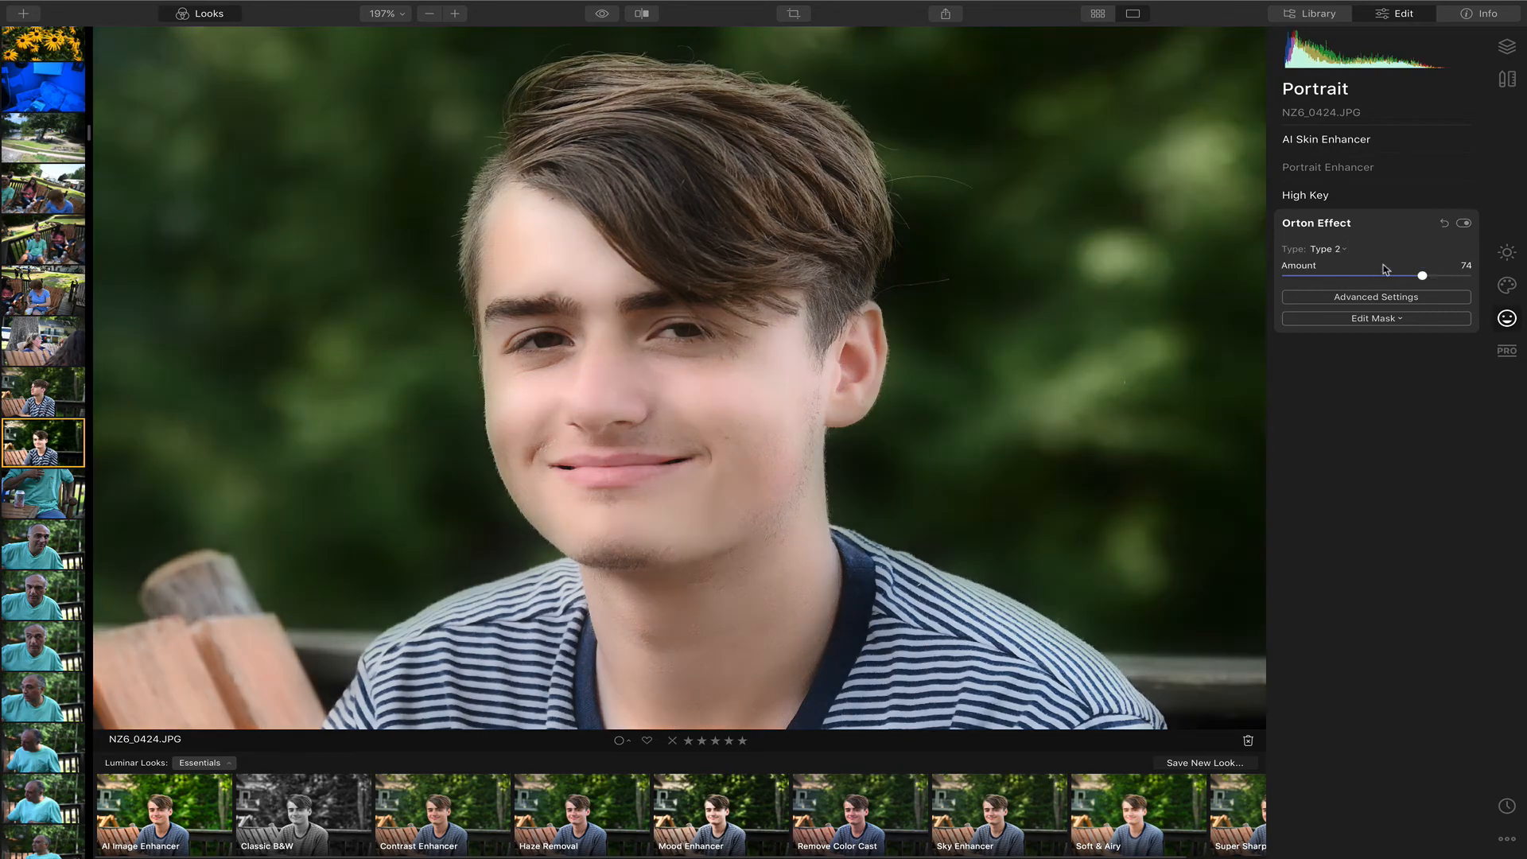
# - Lower the Orton Effect Amount to 40 and show the whole portrait at 89% zoom
pyautogui.moveTo(1382, 276)
pyautogui.mouseDown()
pyautogui.moveTo(1362, 280)
pyautogui.moveTo(1432, 278)
pyautogui.moveTo(1358, 277)
pyautogui.mouseUp()
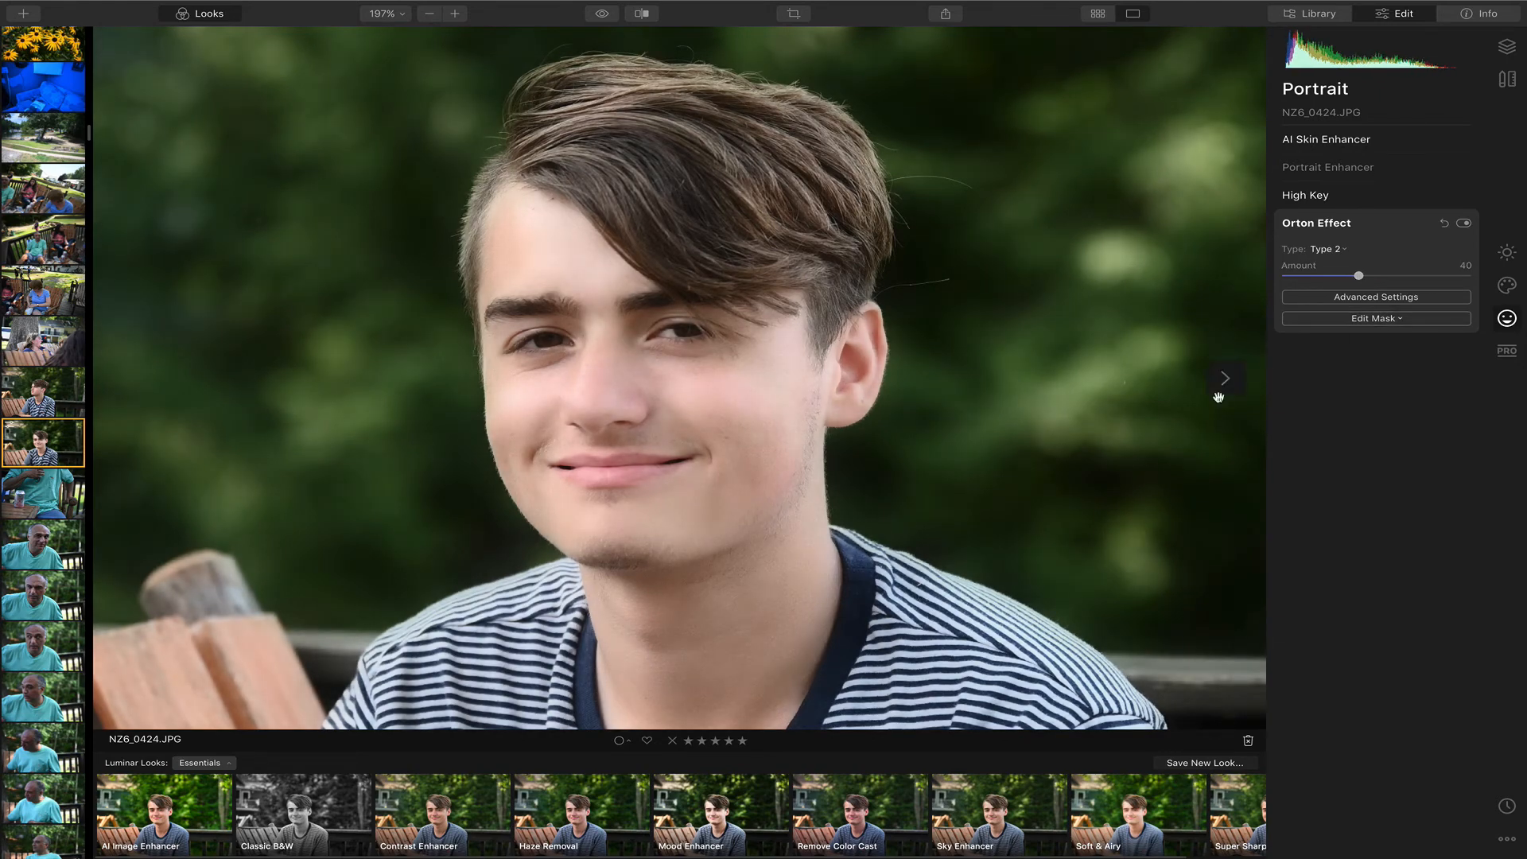
pyautogui.click(1046, 417)
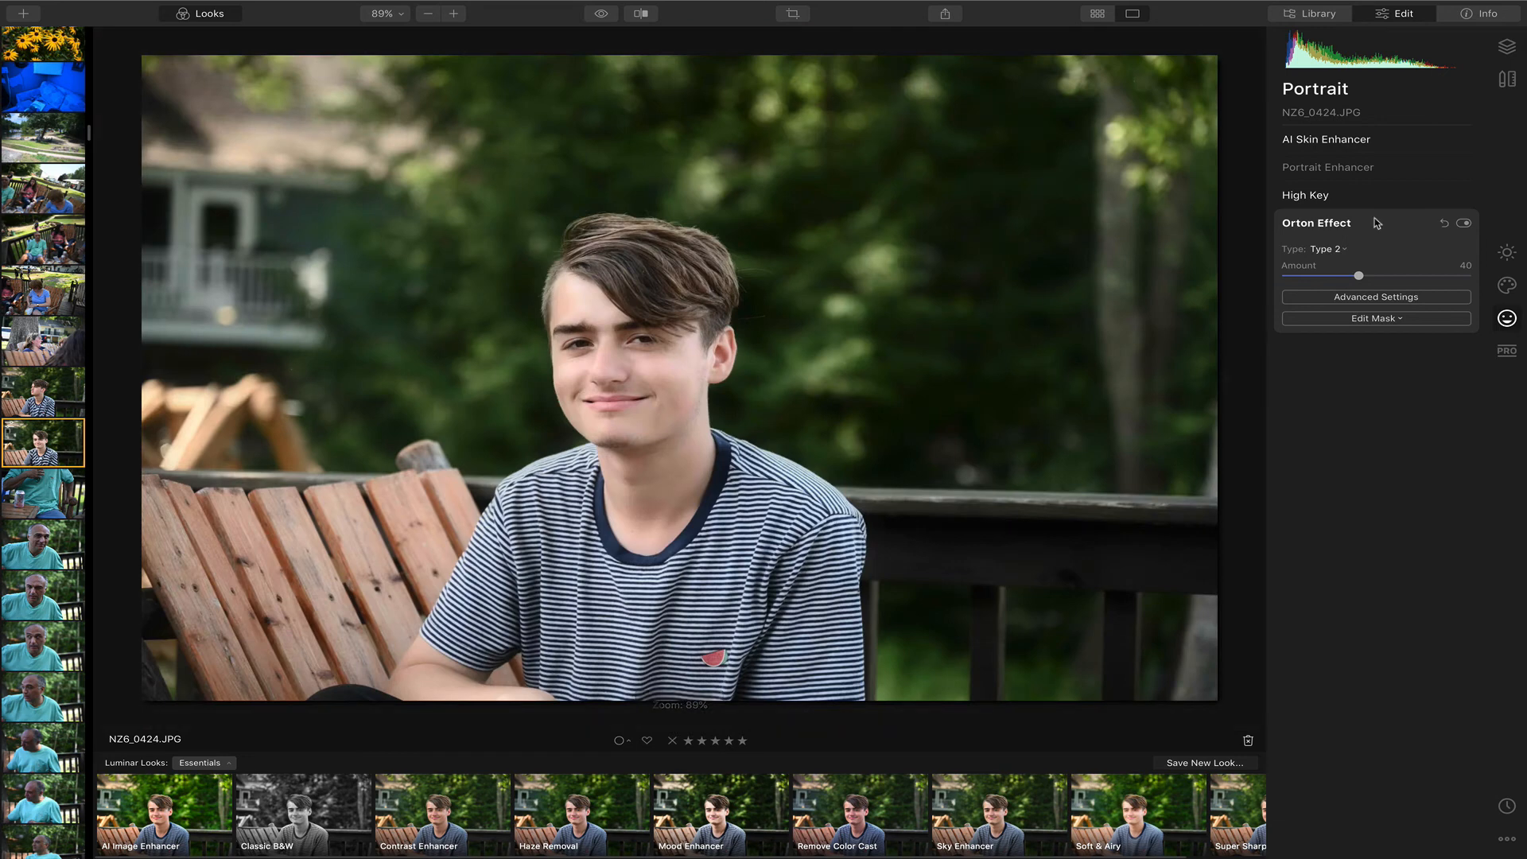
# - Apply the professional Advanced Contrast filter with Midtones Contrast at 48 and Shadows Contrast at 45
pyautogui.click(1506, 355)
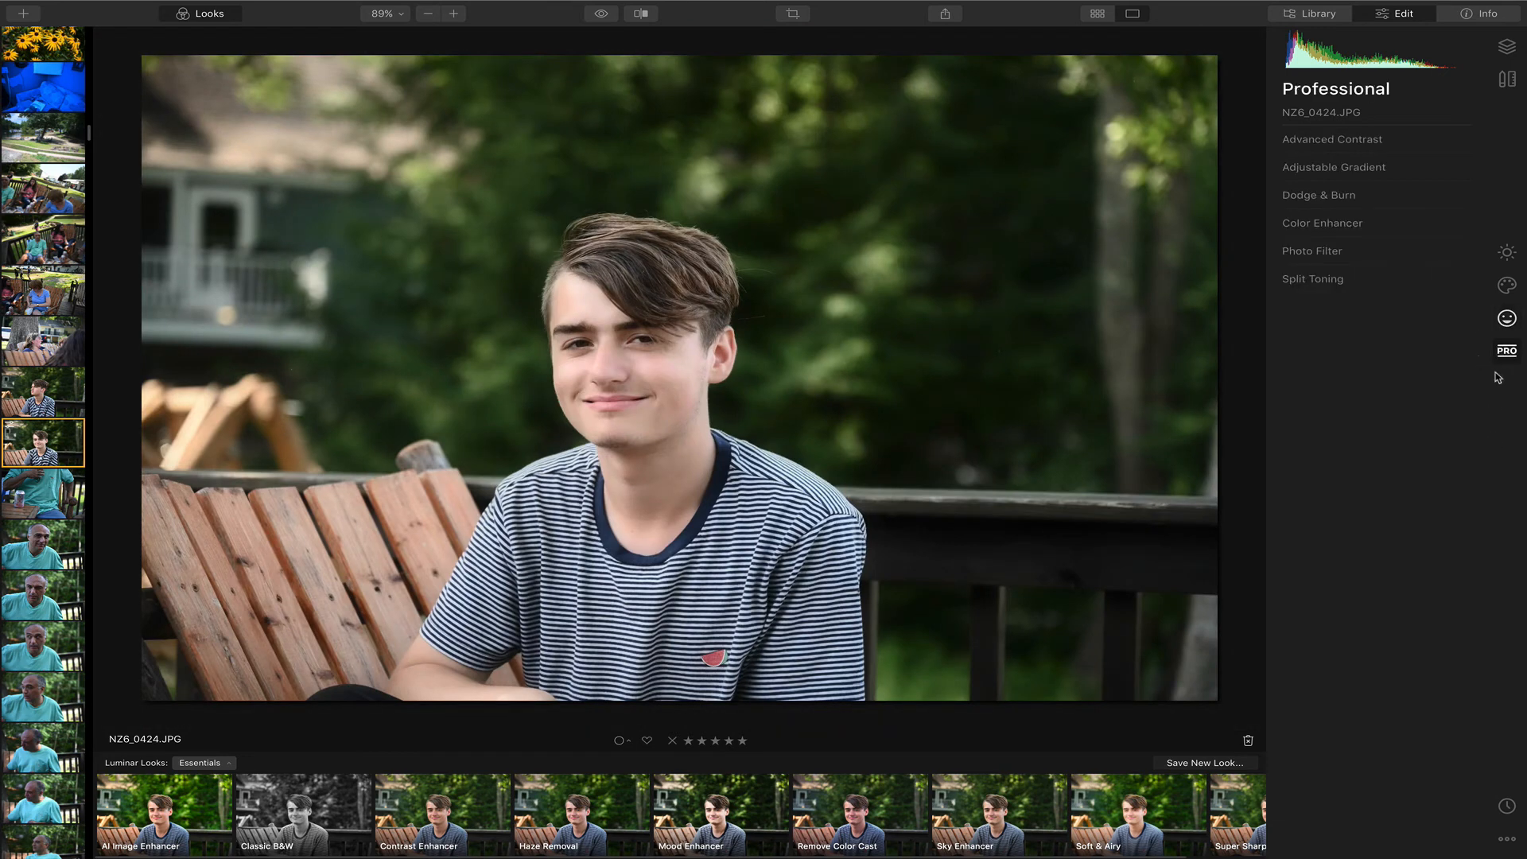
pyautogui.click(1326, 142)
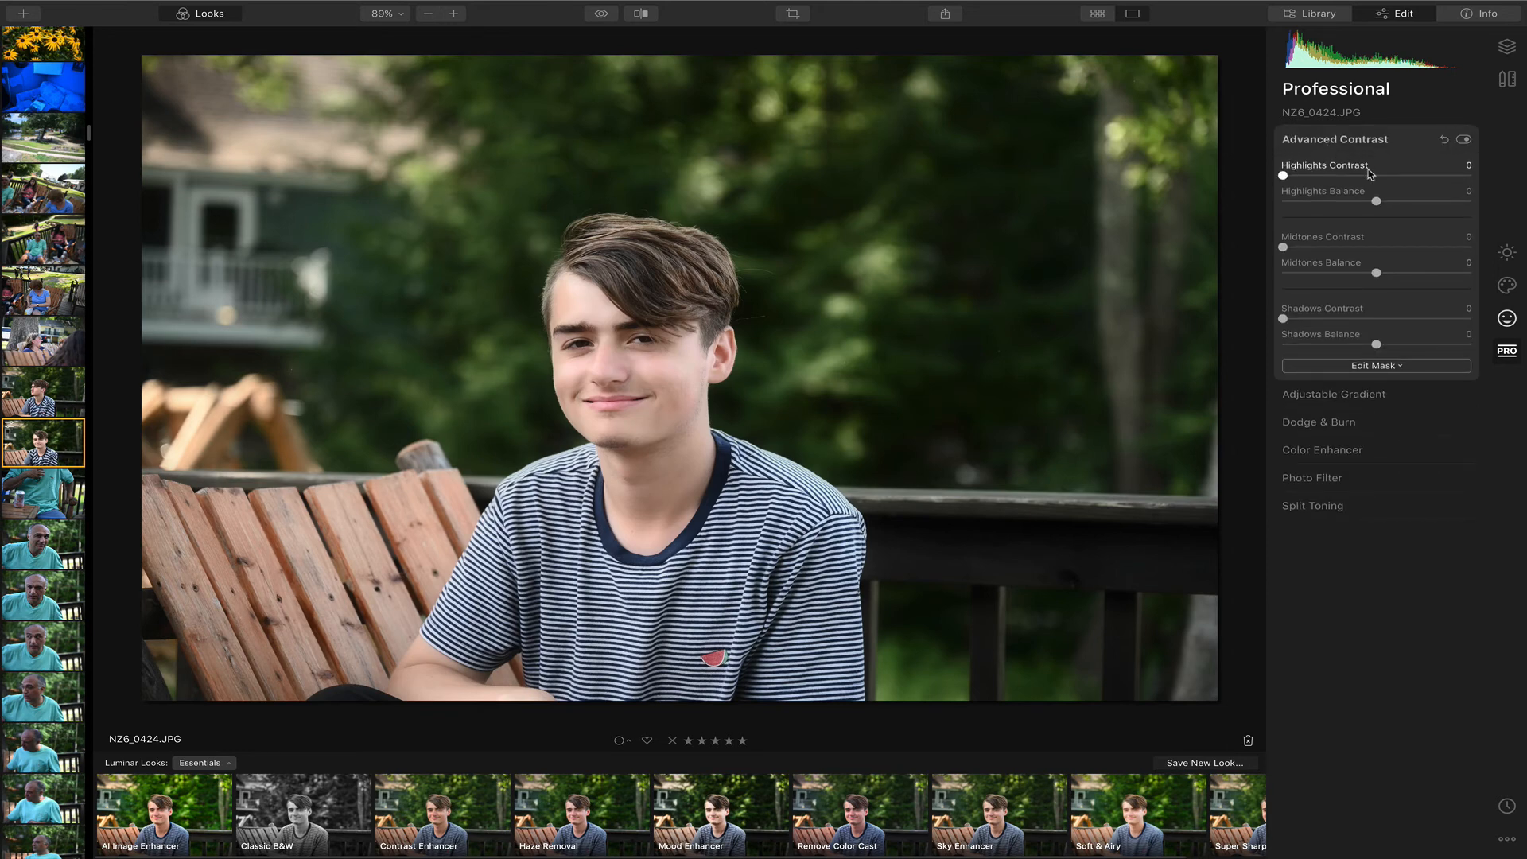
pyautogui.click(1373, 247)
pyautogui.click(1367, 319)
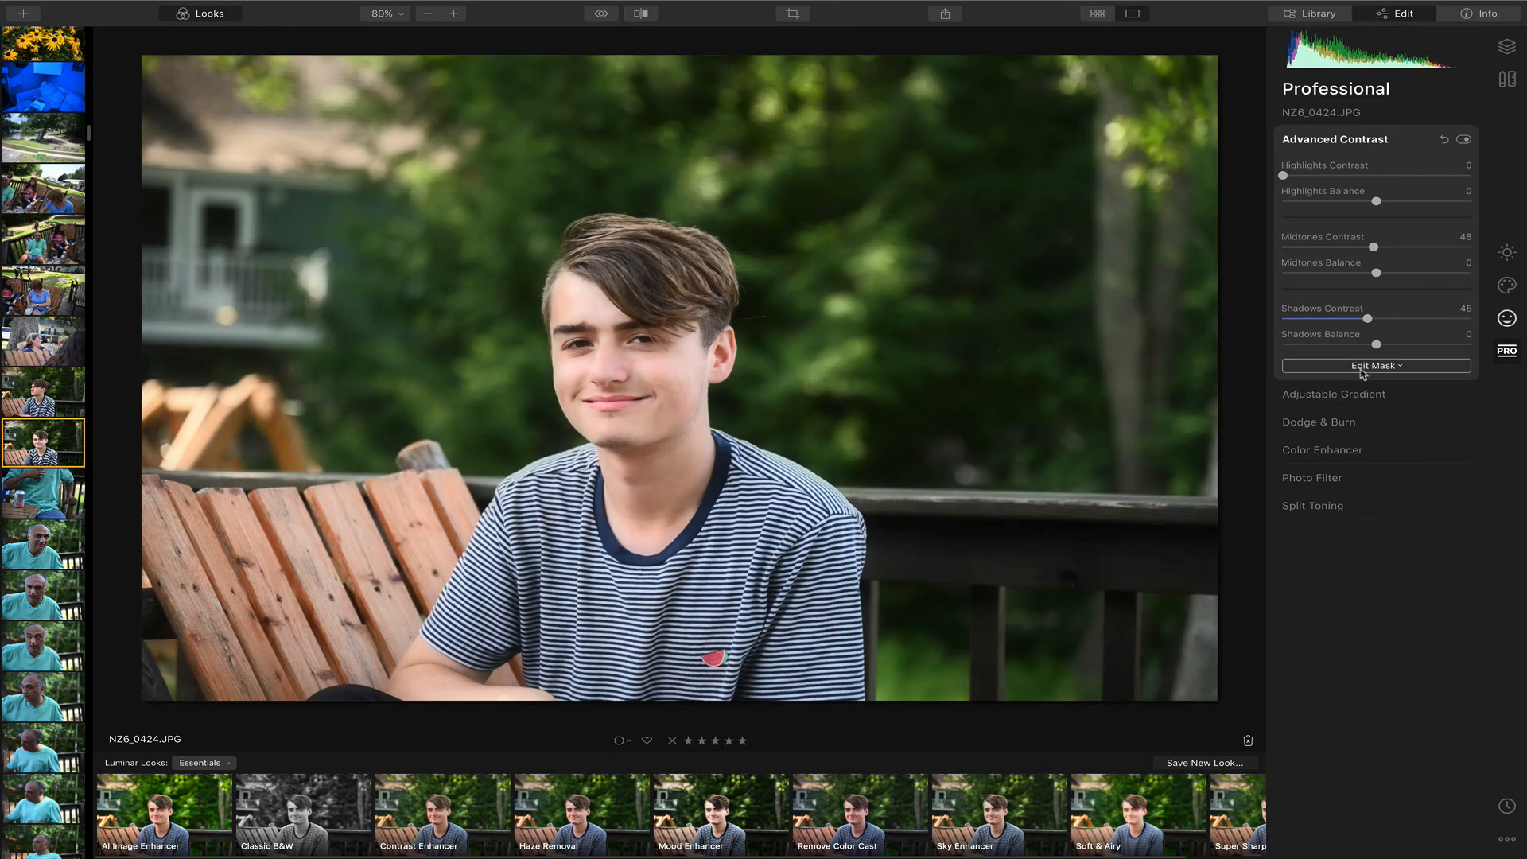
# - Warm up the portrait with Color Enhancer by setting Warmth to 43
pyautogui.click(1344, 450)
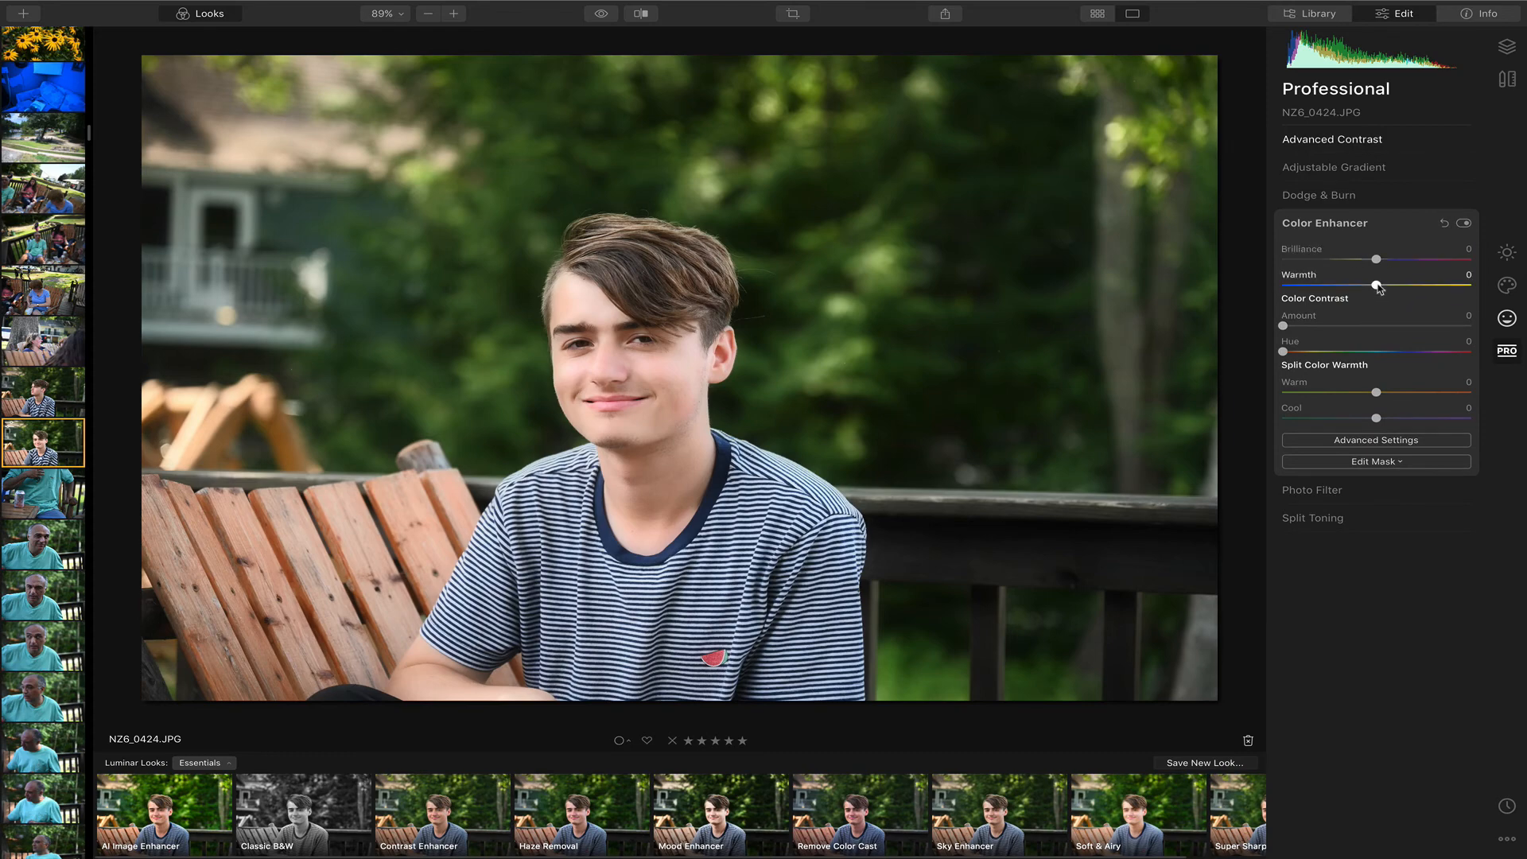
pyautogui.moveTo(1376, 285); pyautogui.dragTo(1420, 289)
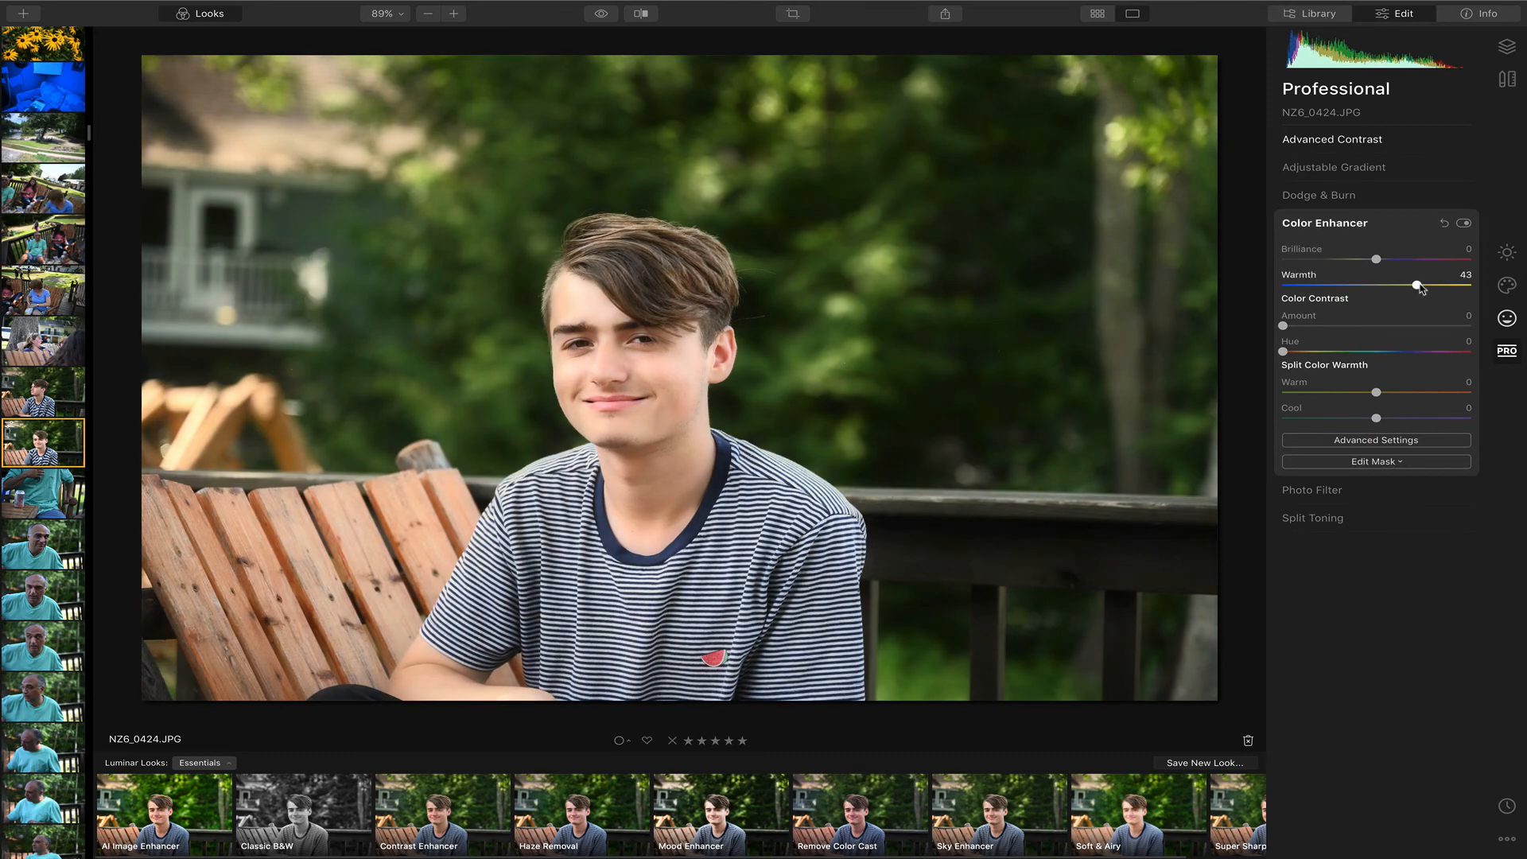
# - Try the Photo Filter on the portrait and set its Amount back to 0
pyautogui.click(1344, 490)
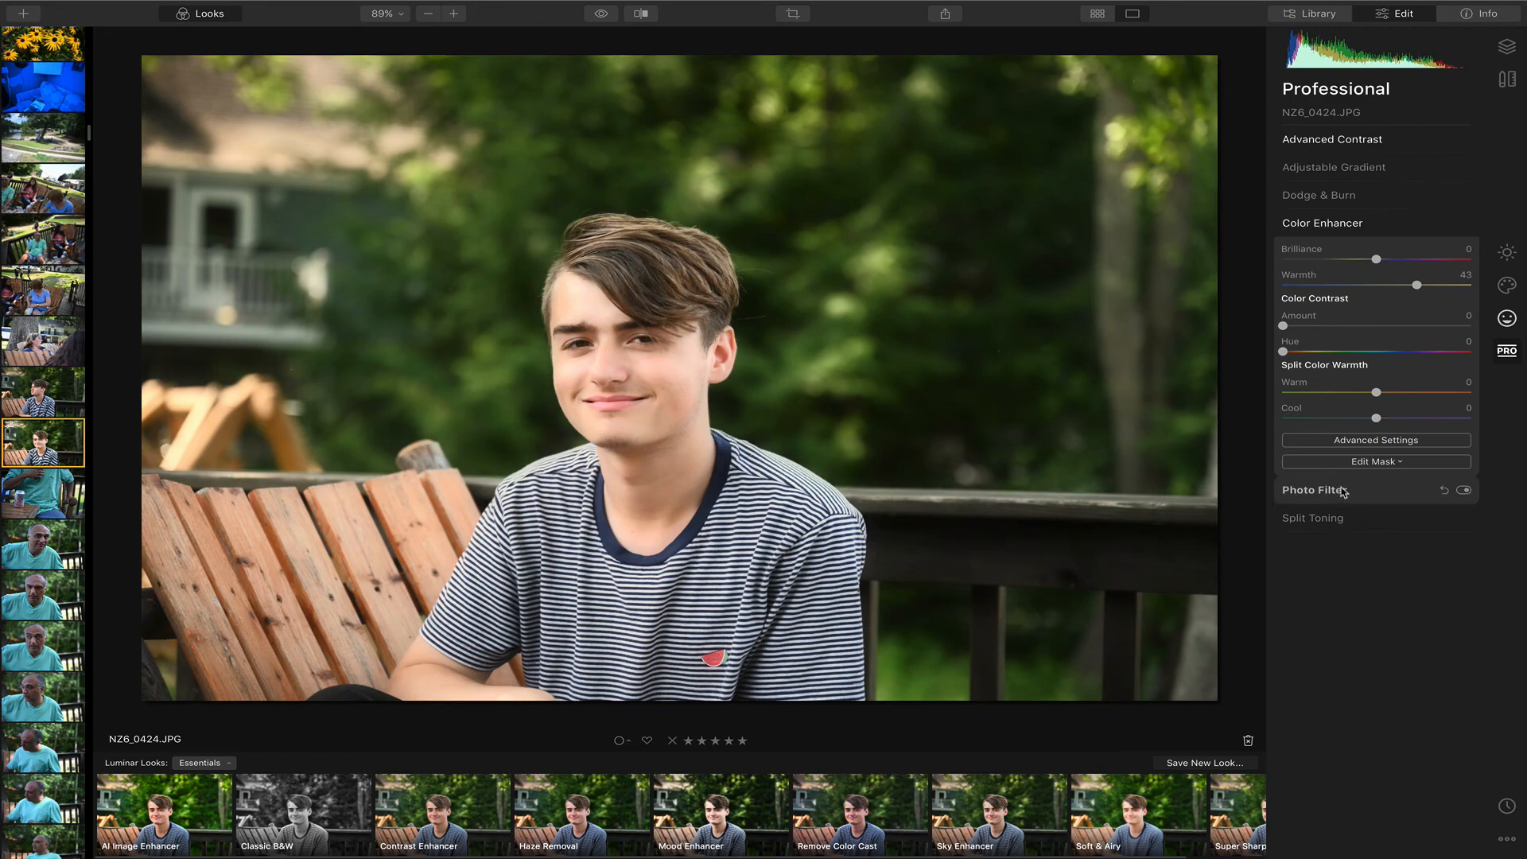
pyautogui.moveTo(1361, 288); pyautogui.dragTo(1276, 289)
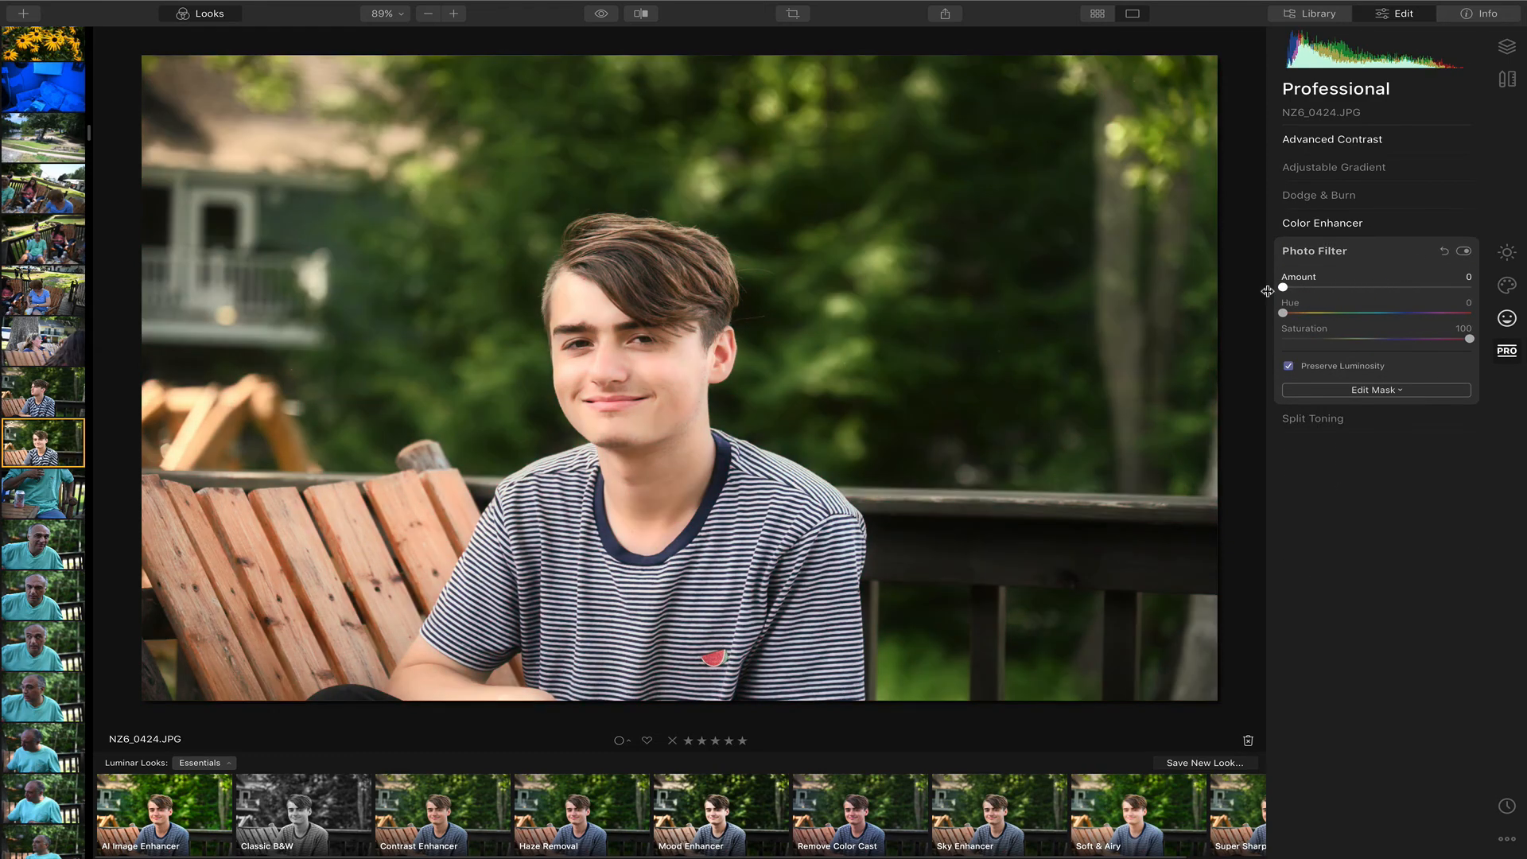
pyautogui.click(1312, 419)
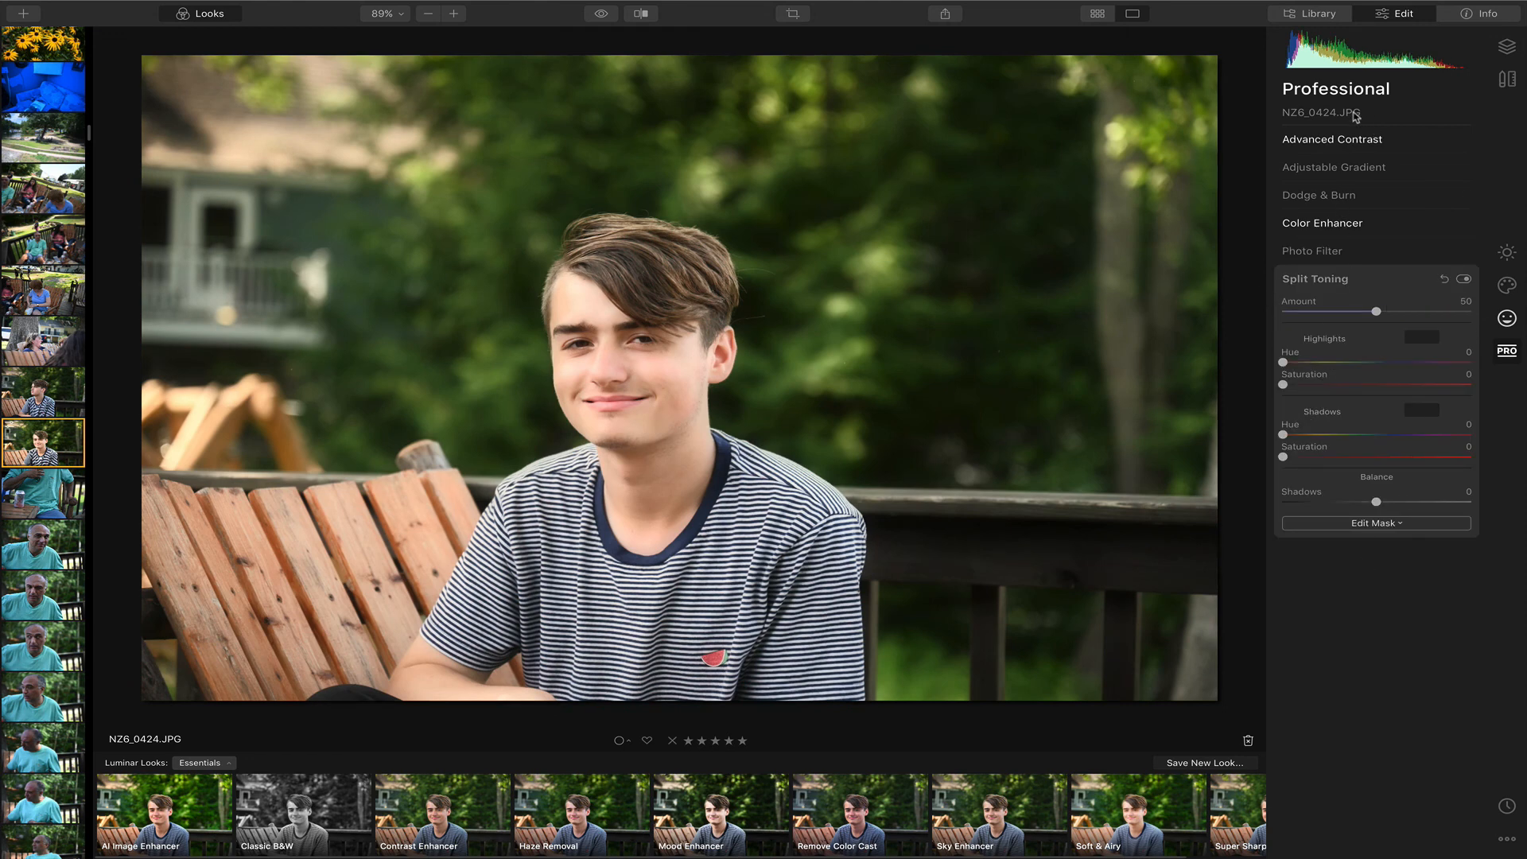
pyautogui.click(1504, 257)
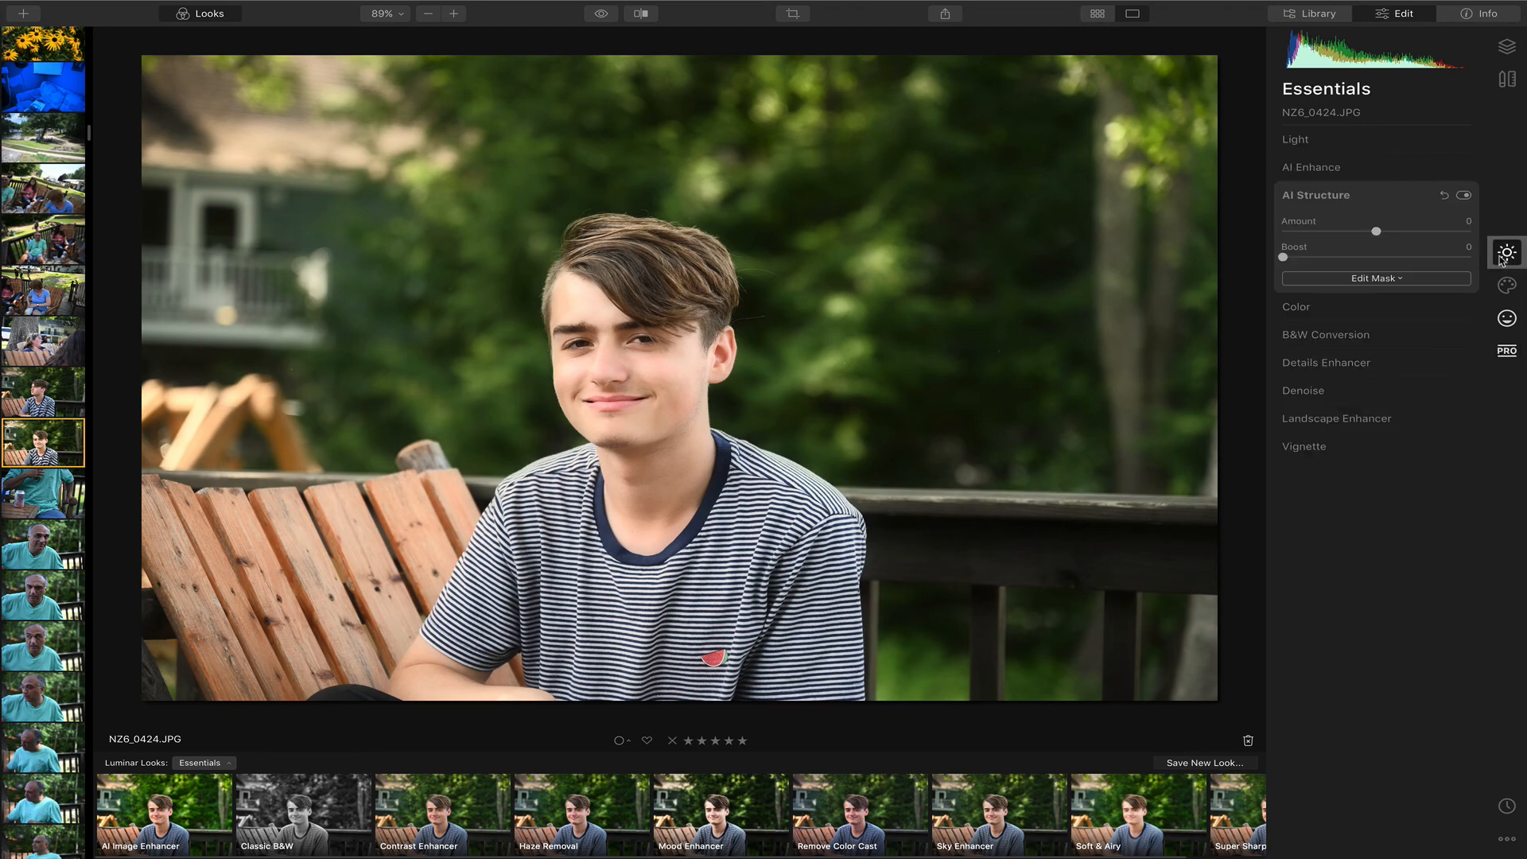
pyautogui.click(1296, 307)
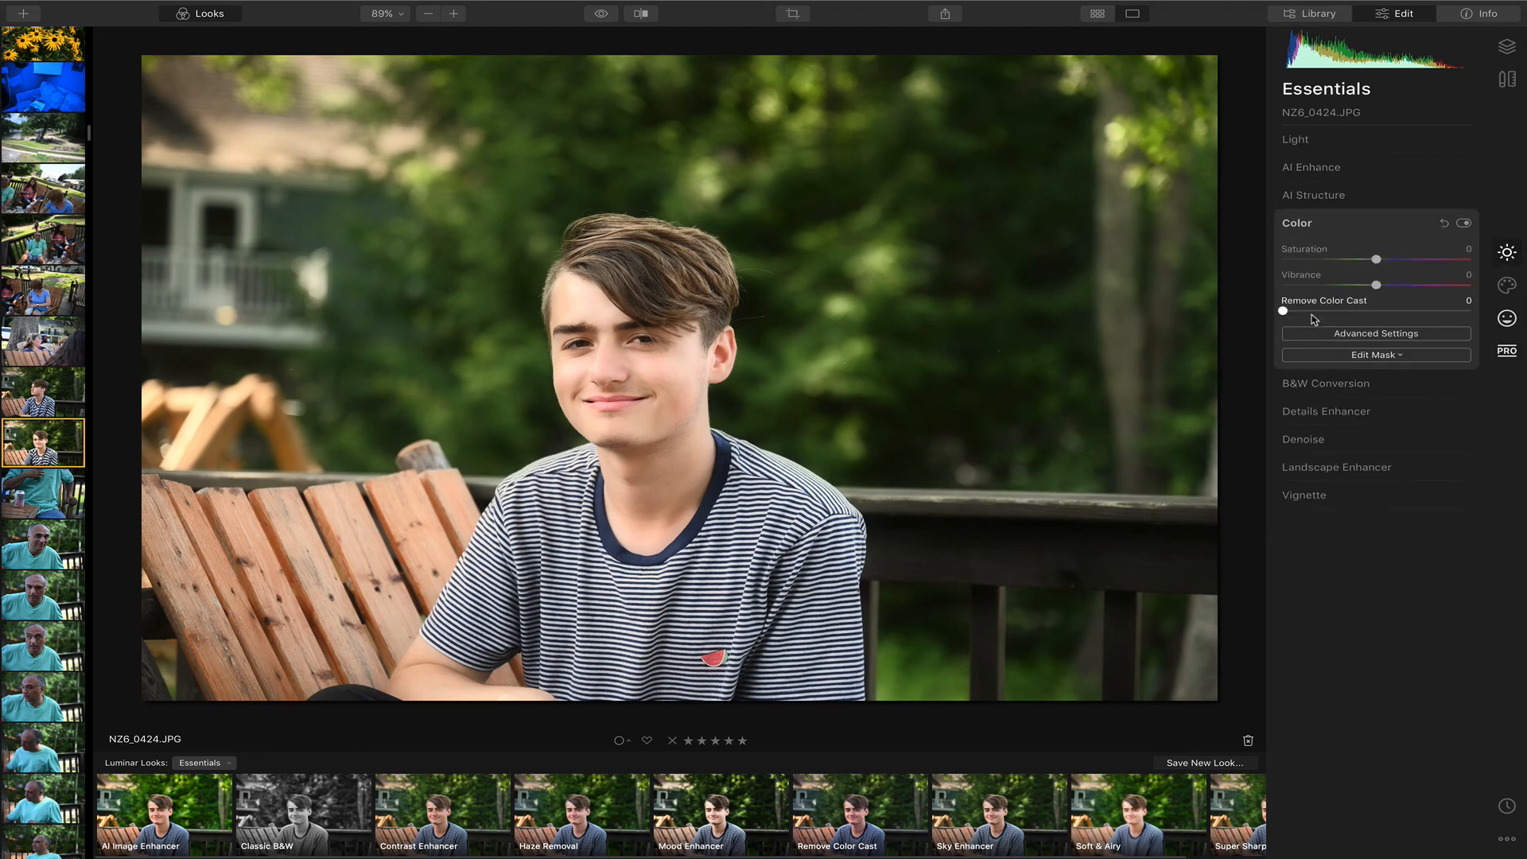
pyautogui.click(1333, 409)
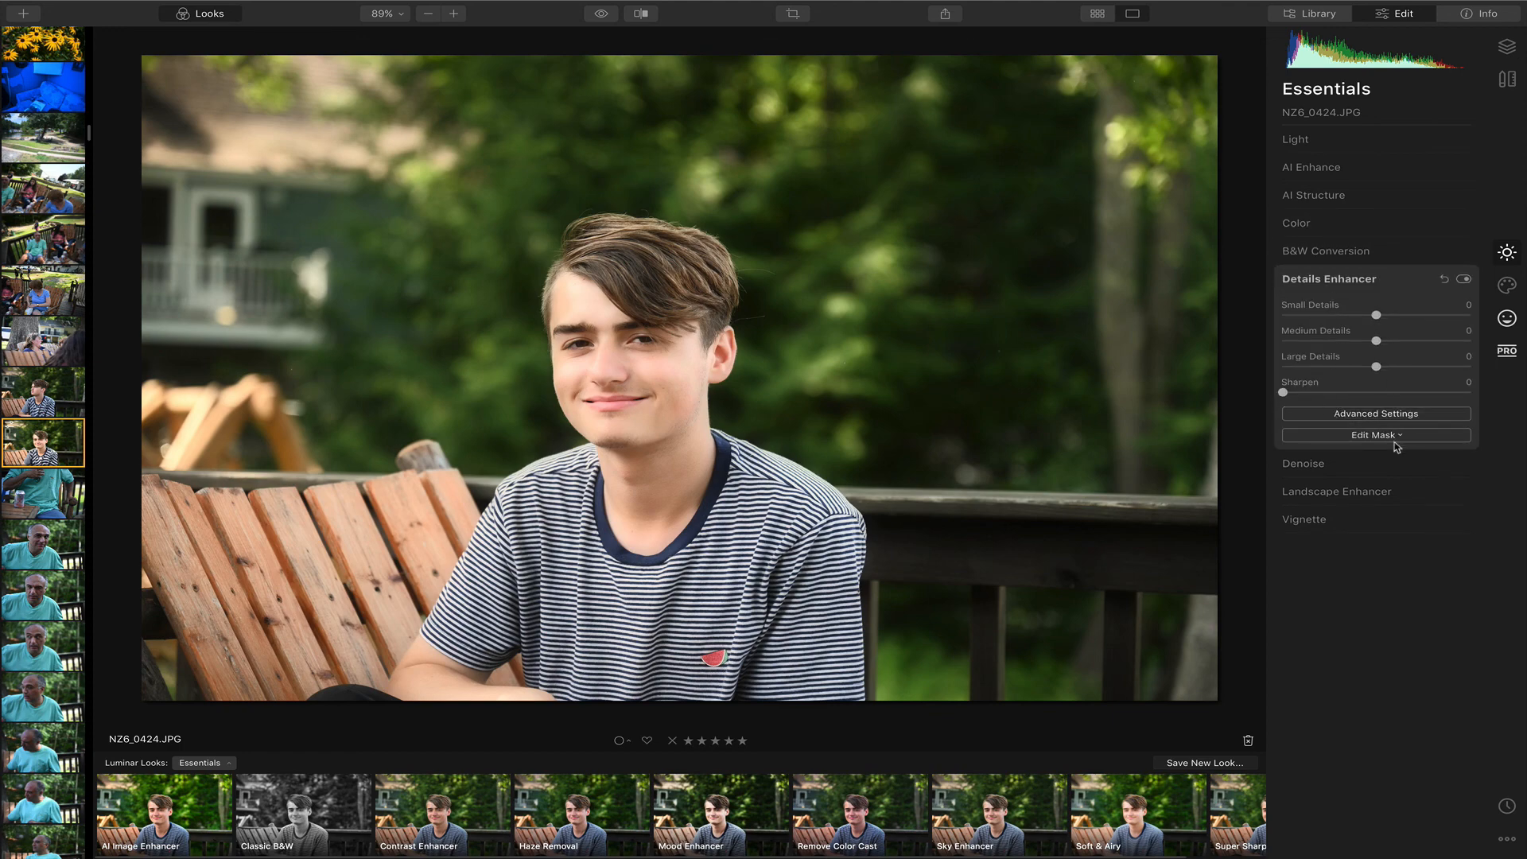
# - Compare the edited portrait with the original photo twice, returning to the edited version
pyautogui.click(602, 14)
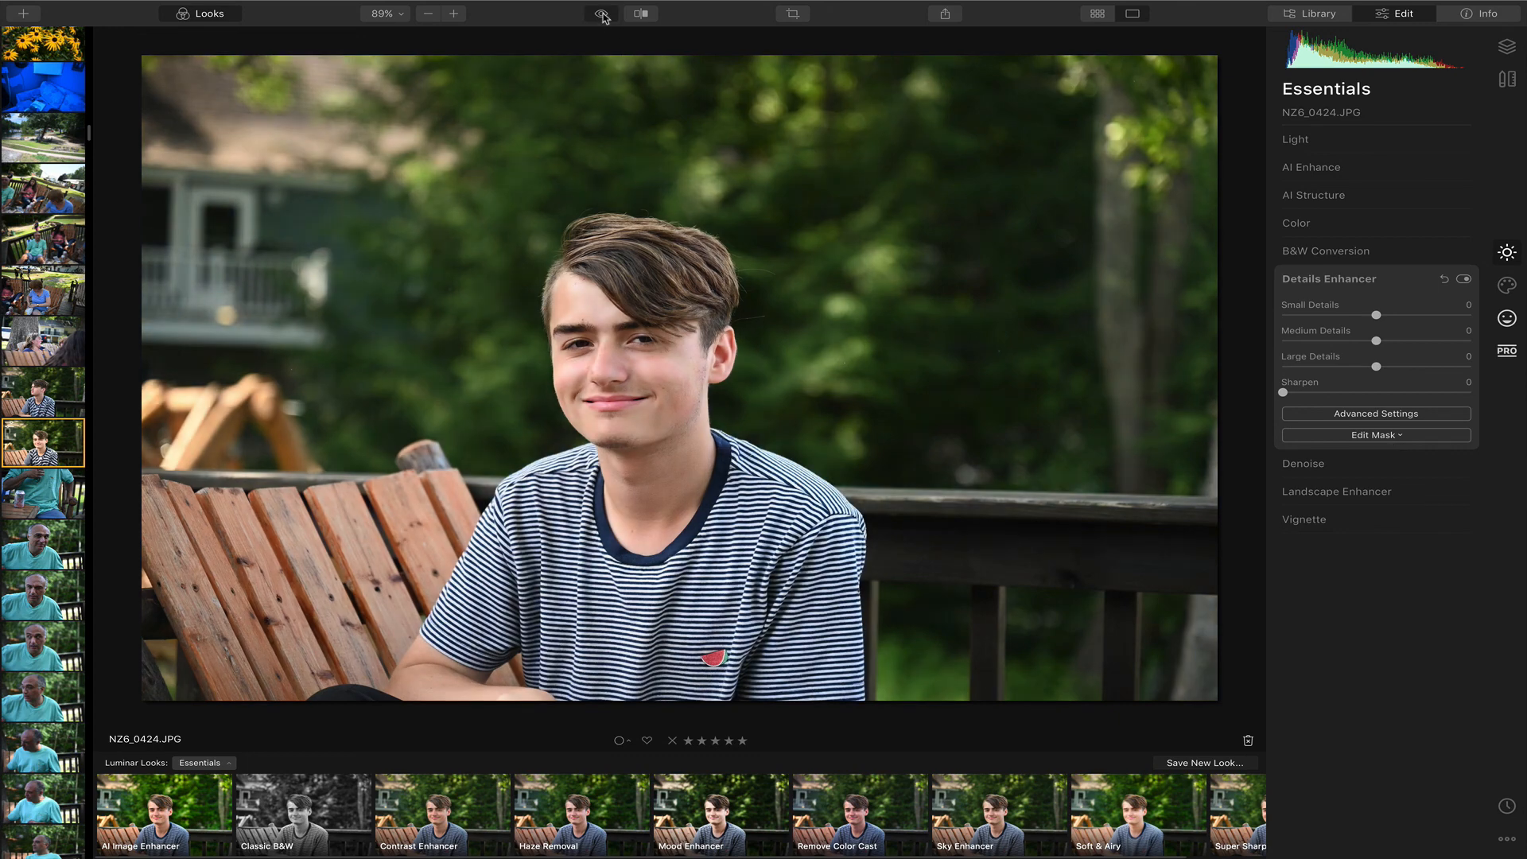
pyautogui.click(602, 14)
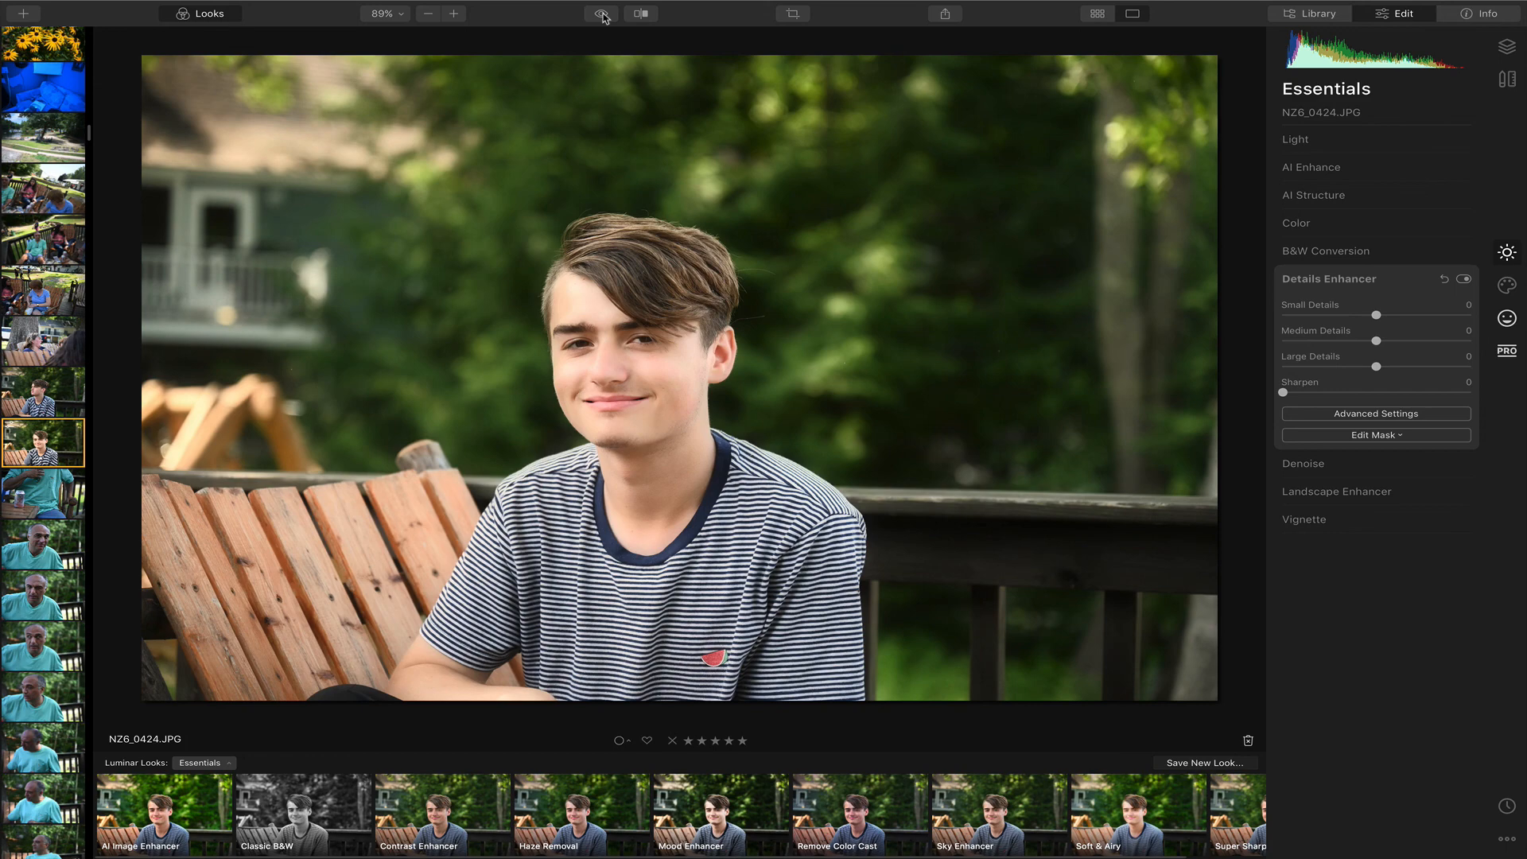
pyautogui.click(602, 14)
pyautogui.click(602, 15)
pyautogui.moveTo(928, 5)
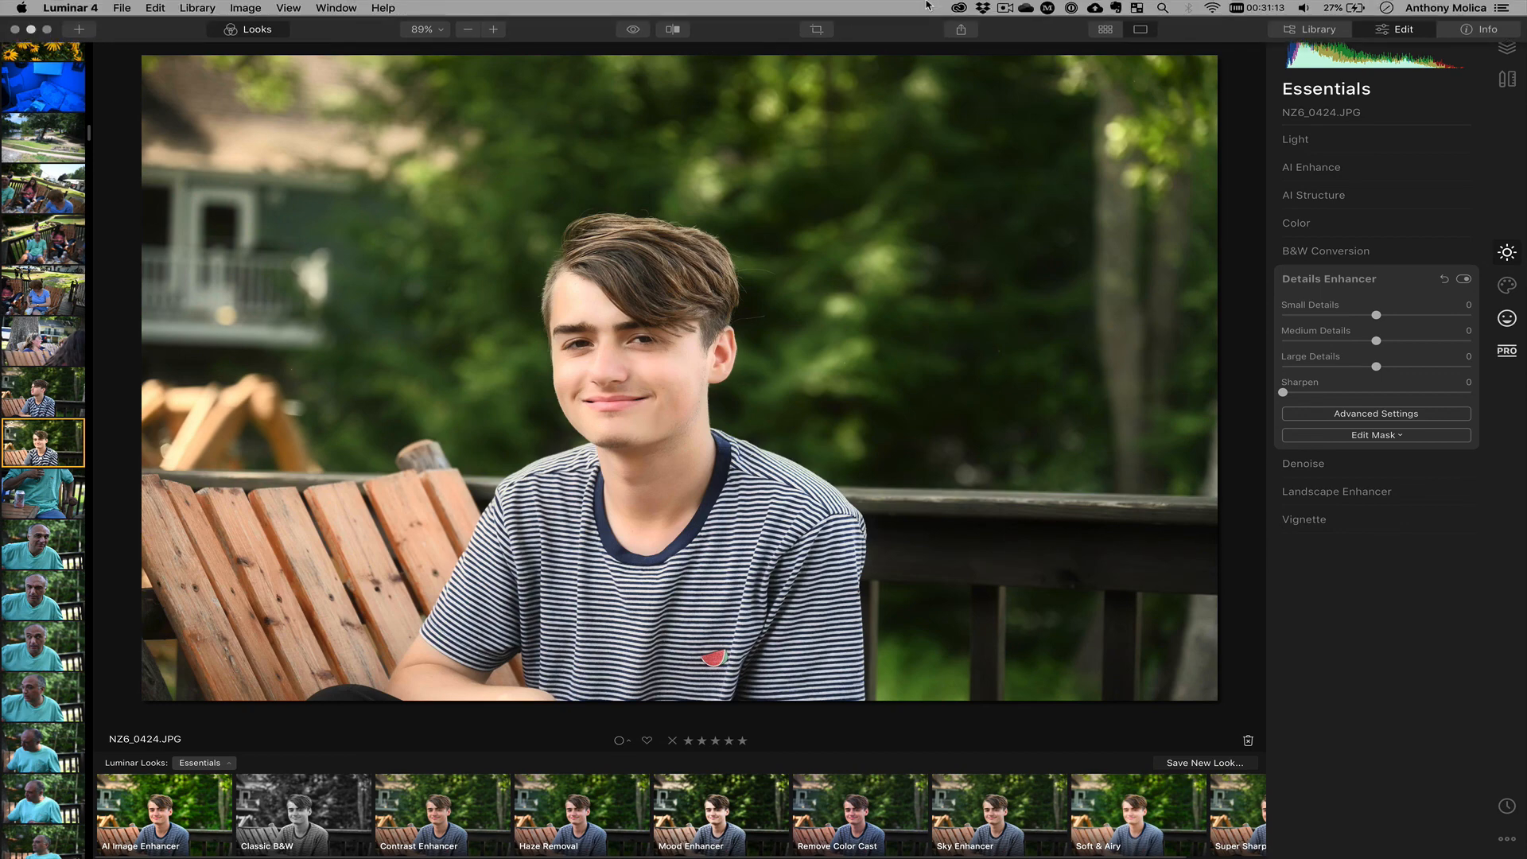
pyautogui.click(1006, 8)
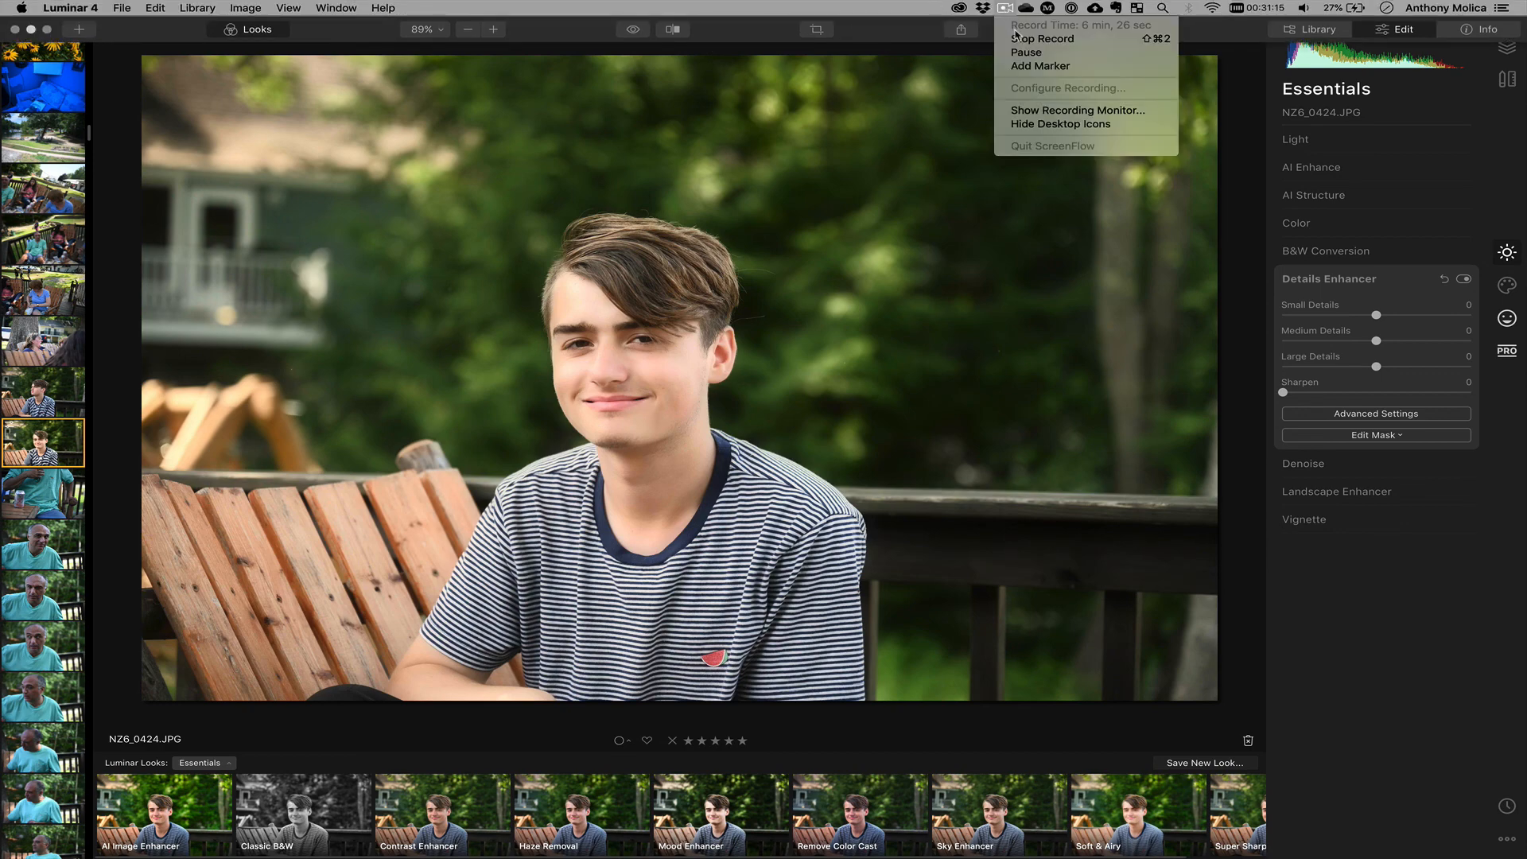